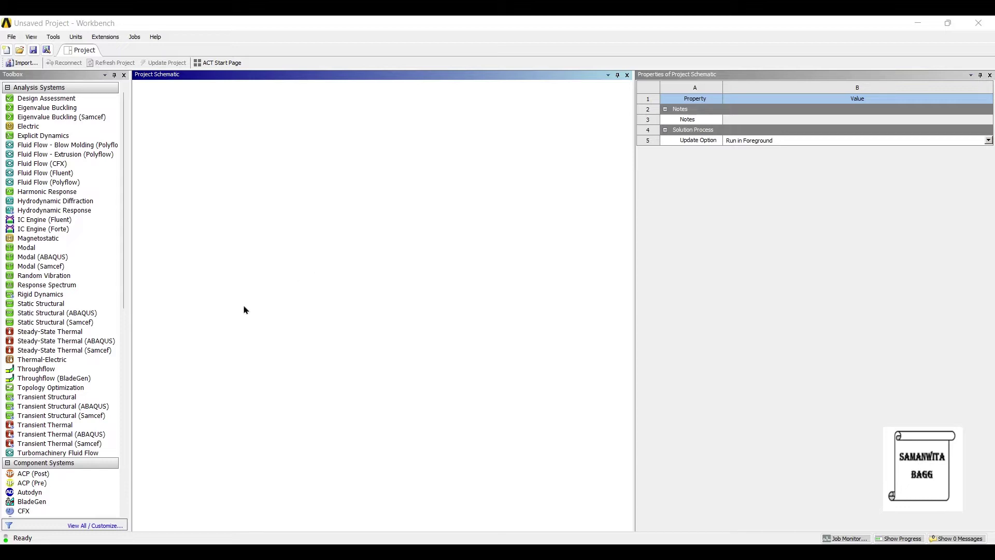
# - Create a Transient Thermal analysis system and open its Engineering Data with the material data sources shown in widened tables
pyautogui.doubleClick(45, 344)
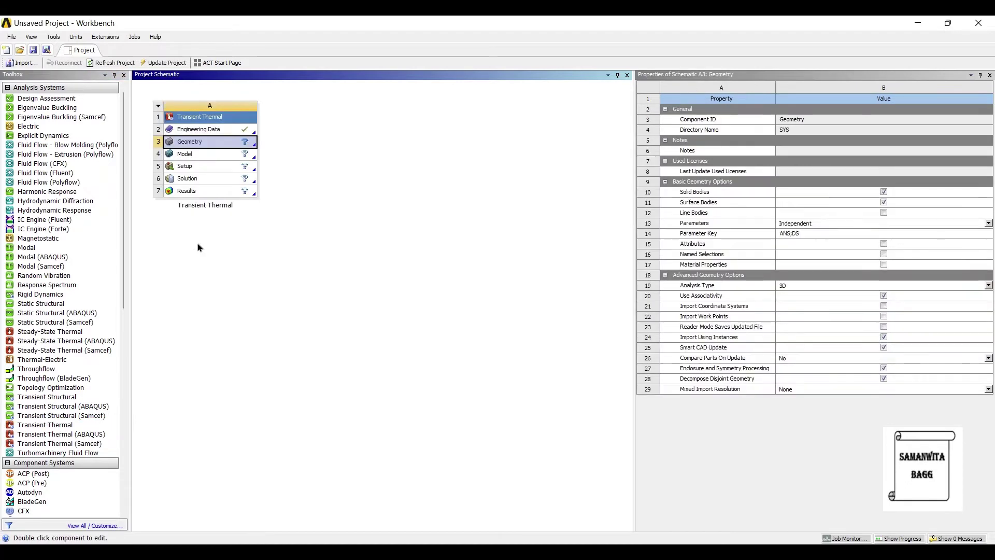
pyautogui.doubleClick(223, 129)
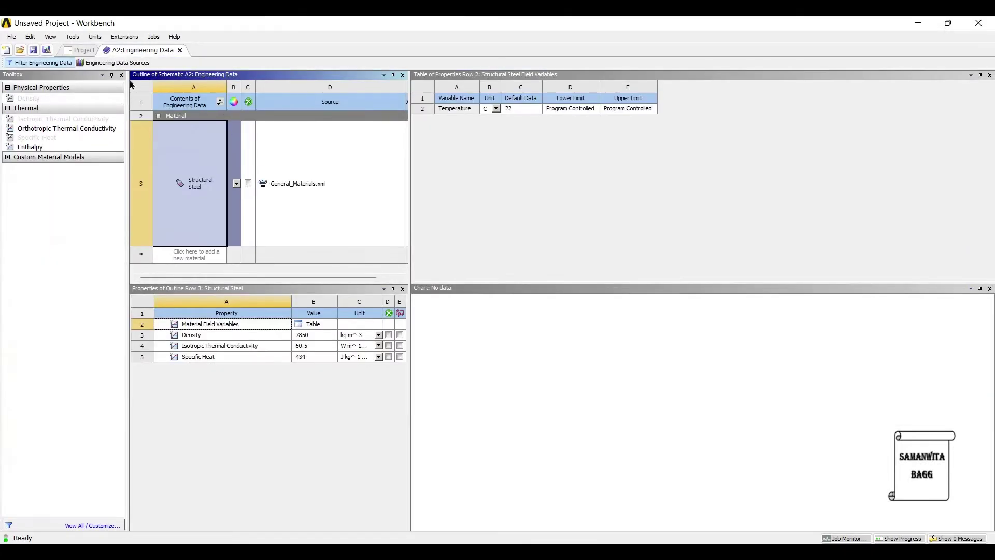
pyautogui.click(101, 61)
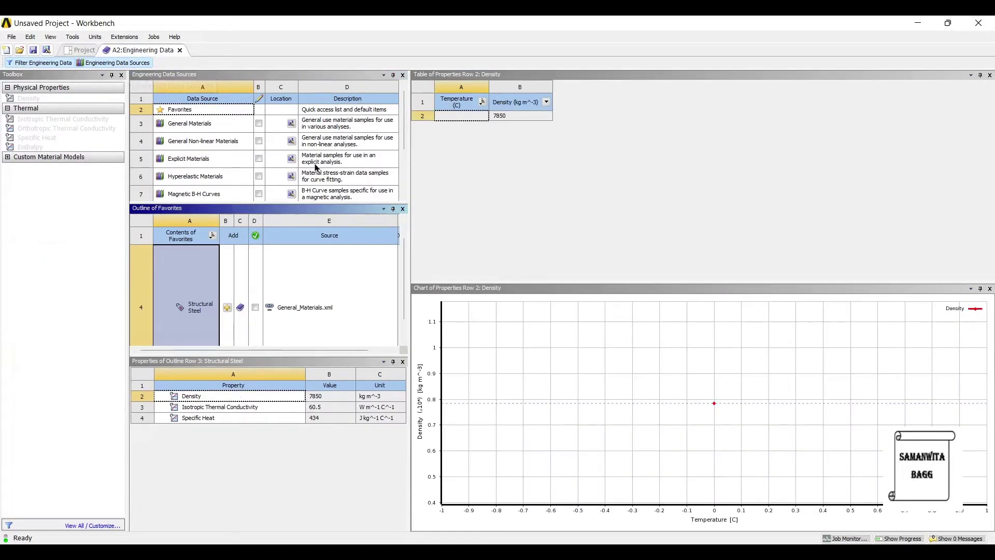
pyautogui.moveTo(409, 163); pyautogui.dragTo(676, 159)
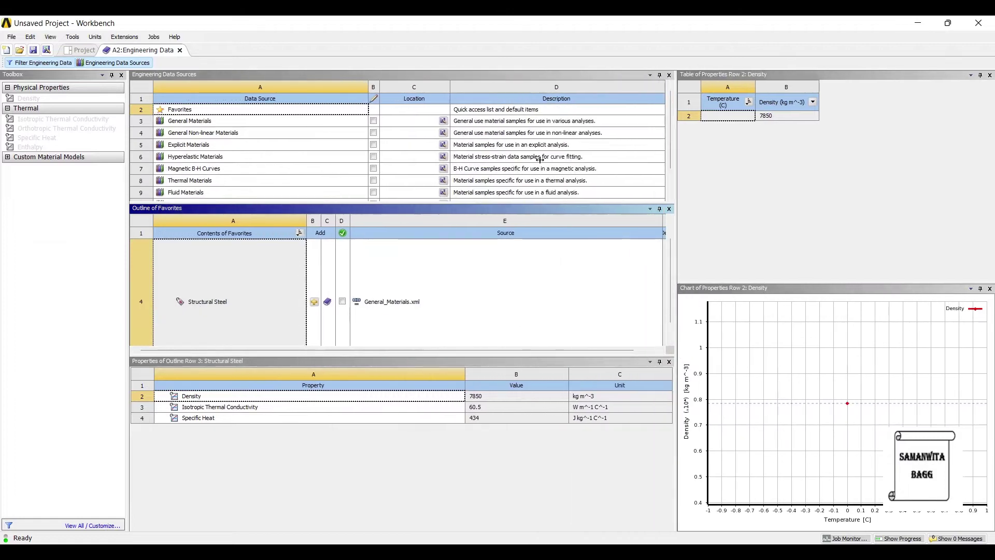
# - Add Air and Copper Alloy from the General Materials library to the project's engineering data
pyautogui.click(176, 121)
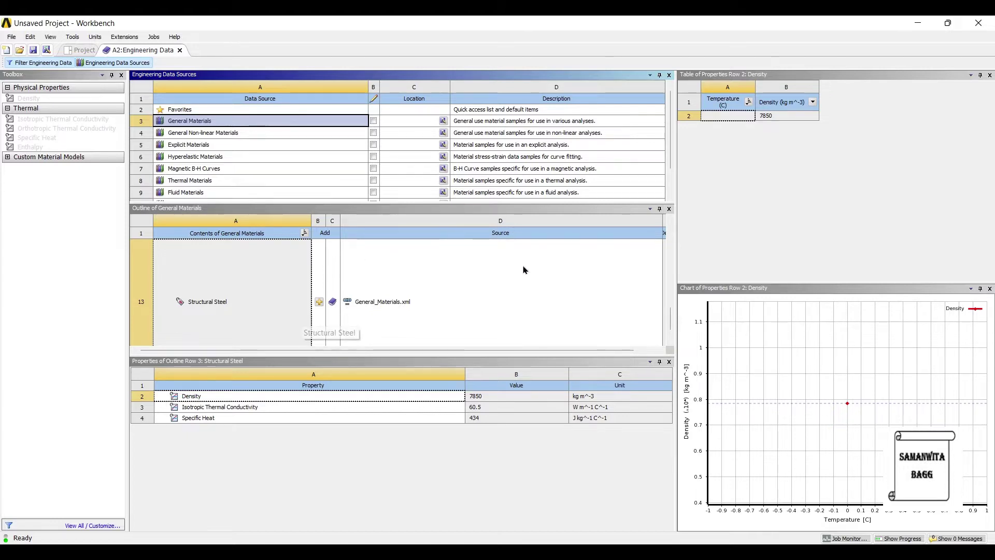
pyautogui.scroll(5, 536, 259)
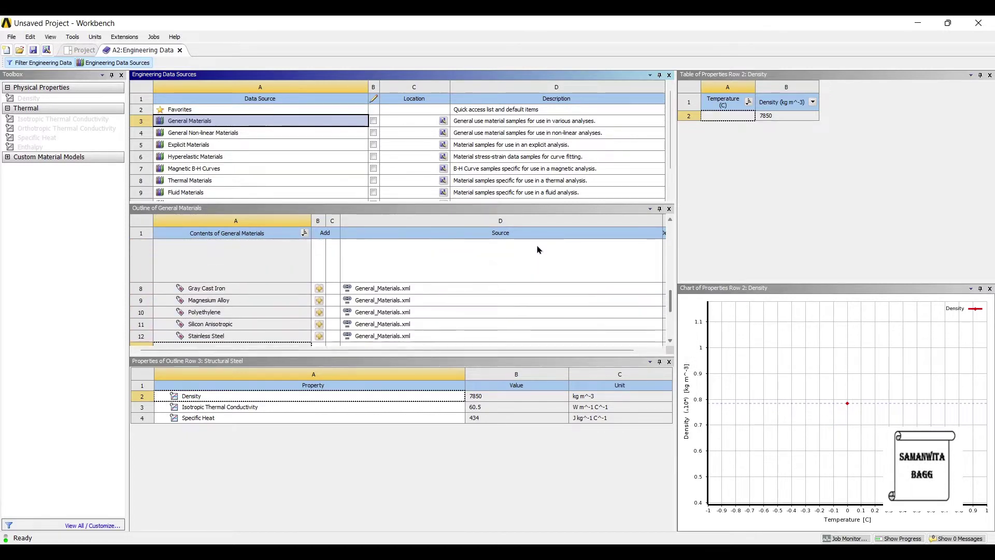
pyautogui.scroll(3, 538, 241)
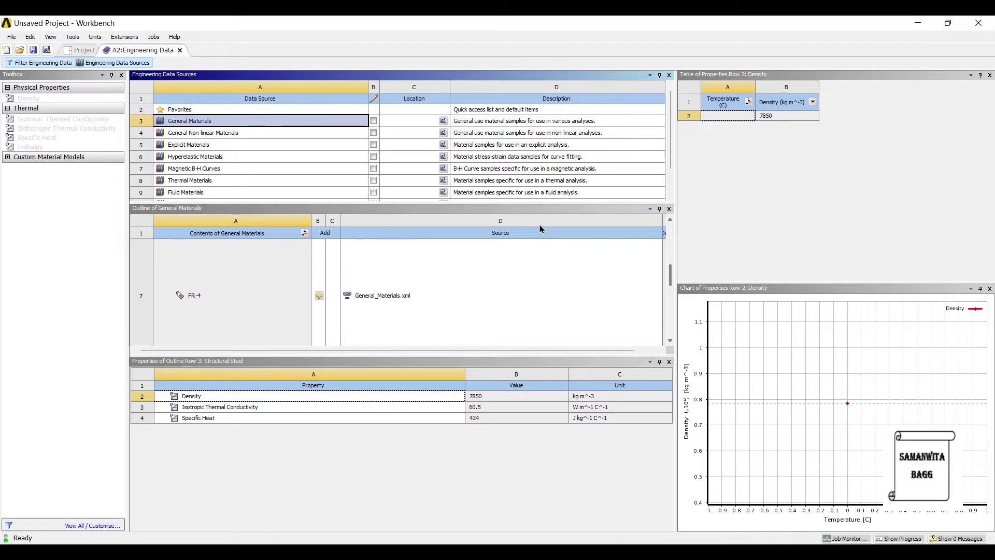
pyautogui.scroll(1, 409, 244)
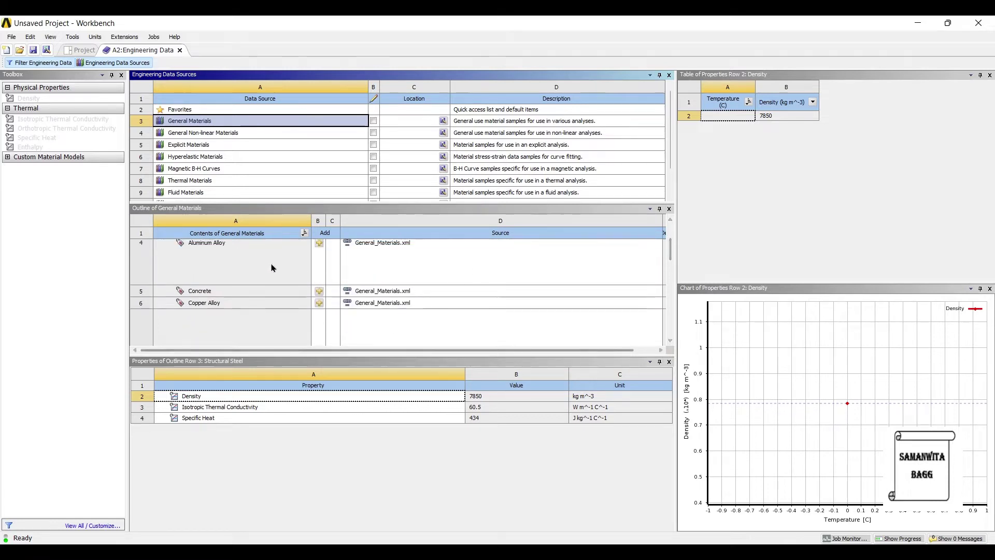
pyautogui.click(288, 275)
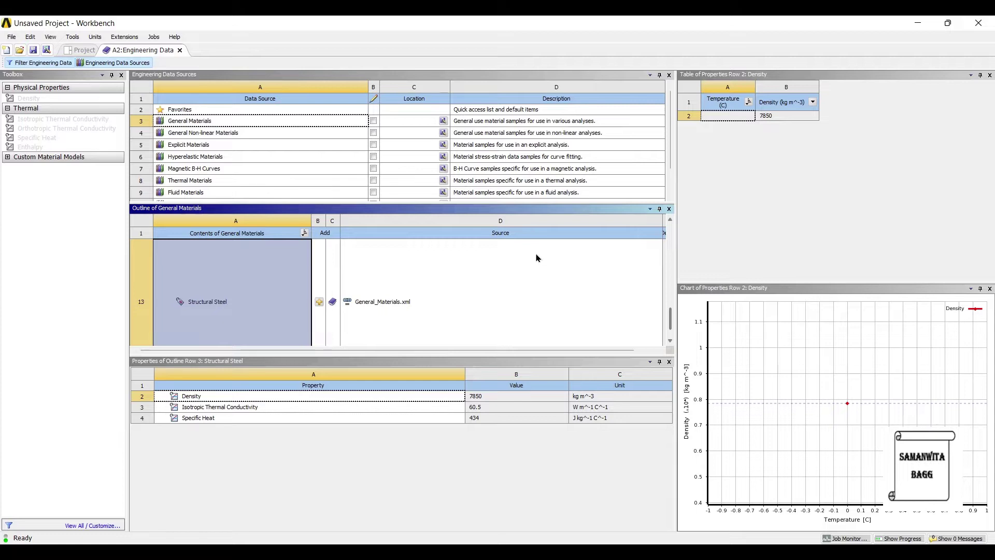
pyautogui.scroll(2, 537, 240)
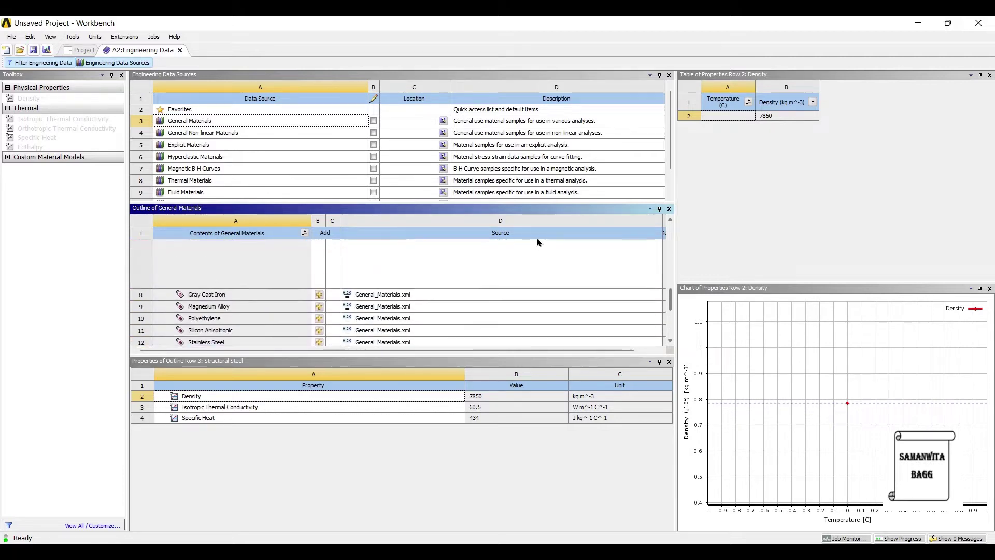
pyautogui.scroll(3, 539, 220)
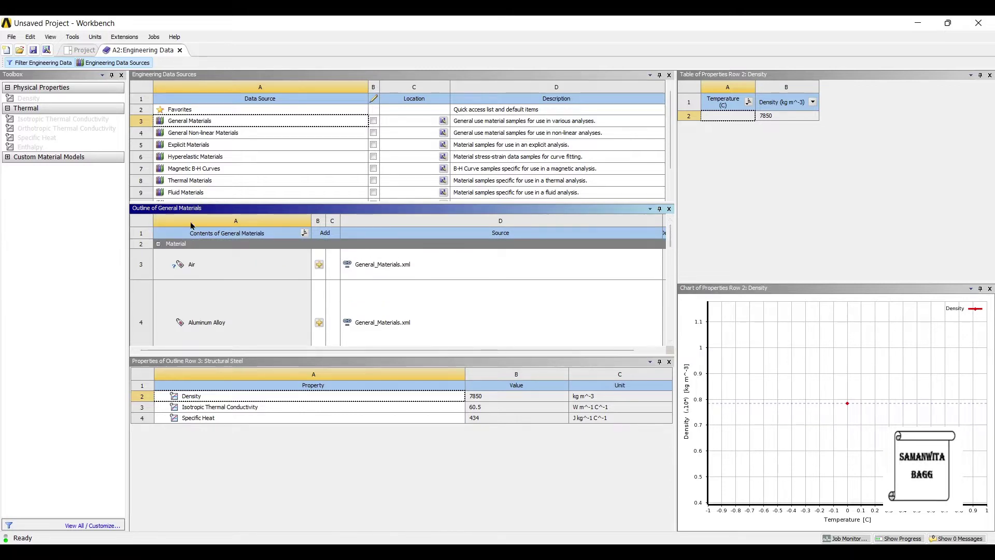
pyautogui.scroll(-5, 288, 234)
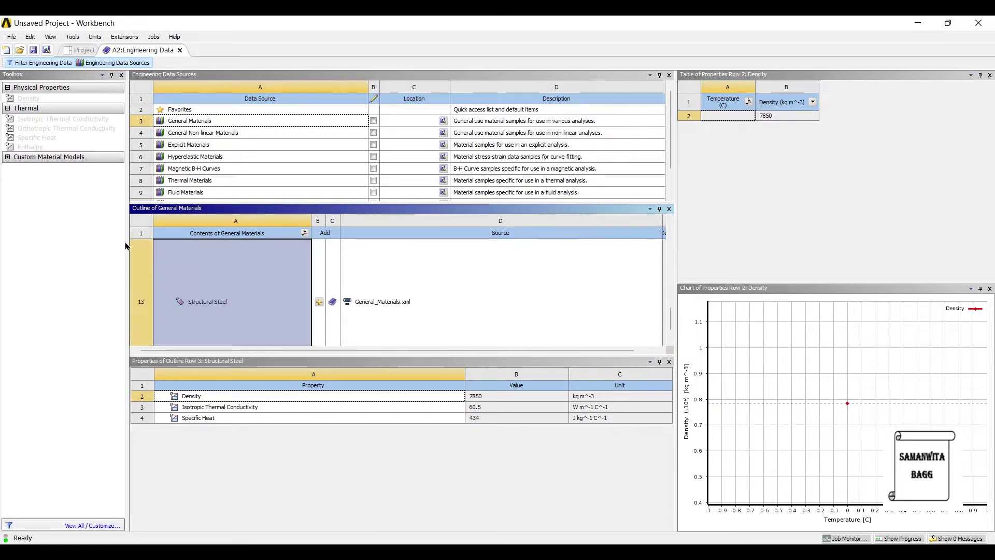
pyautogui.scroll(5, 189, 247)
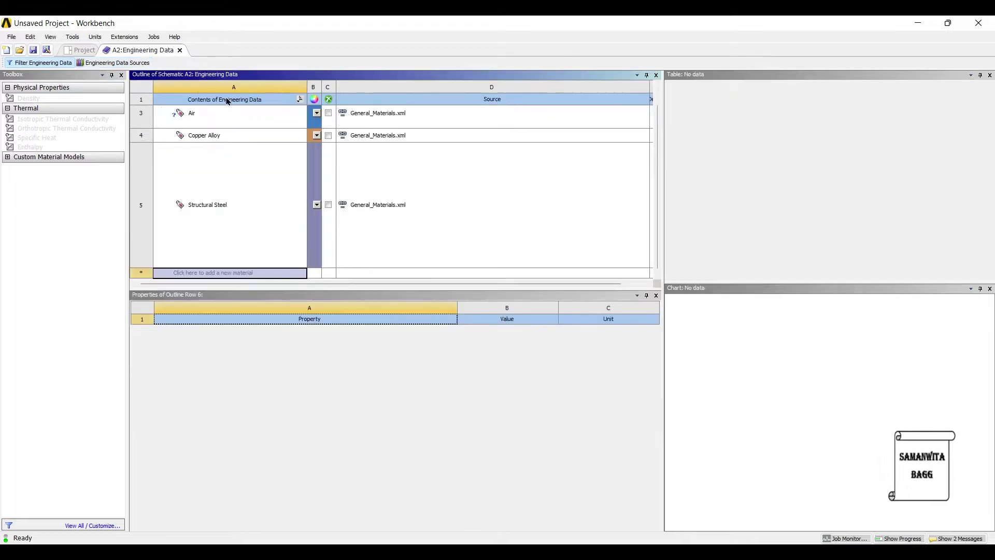
# - Assign Air an isotropic thermal conductivity of 0.01 W m^-1 C^-1
pyautogui.doubleClick(199, 116)
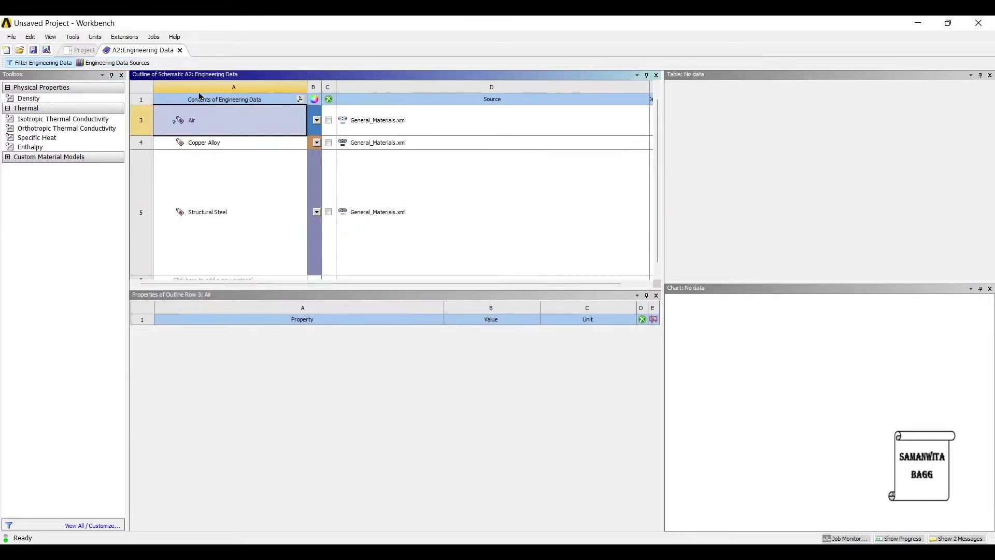
pyautogui.click(166, 127)
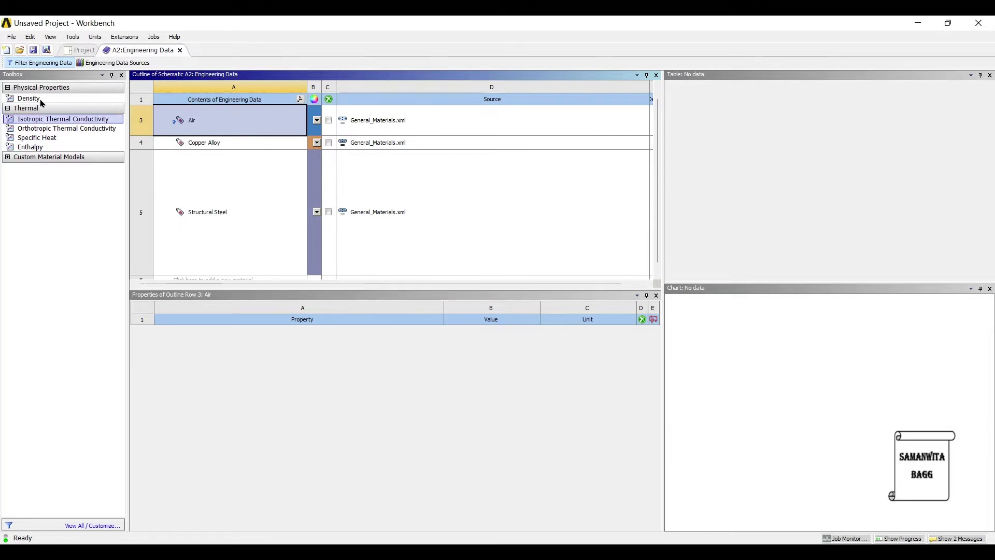
pyautogui.click(49, 120)
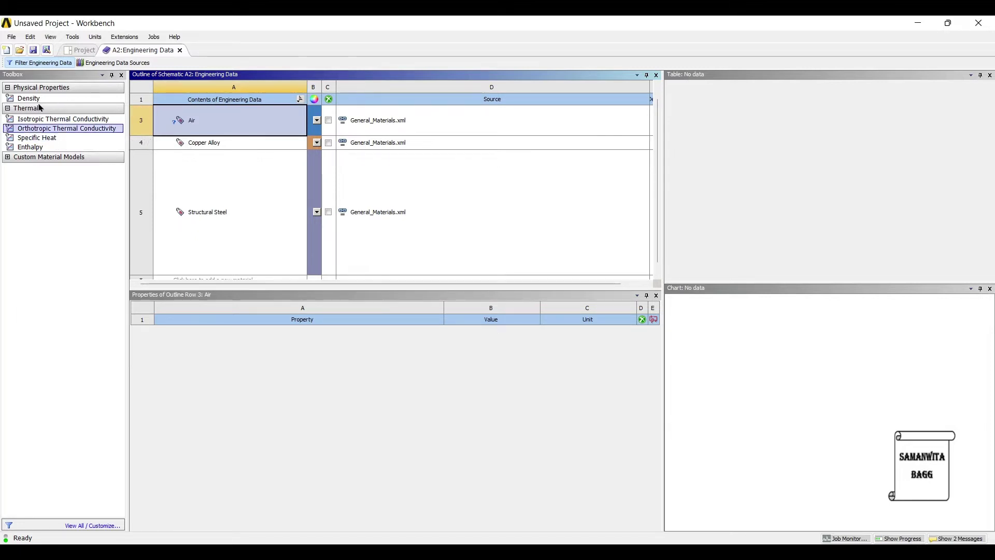
pyautogui.doubleClick(56, 118)
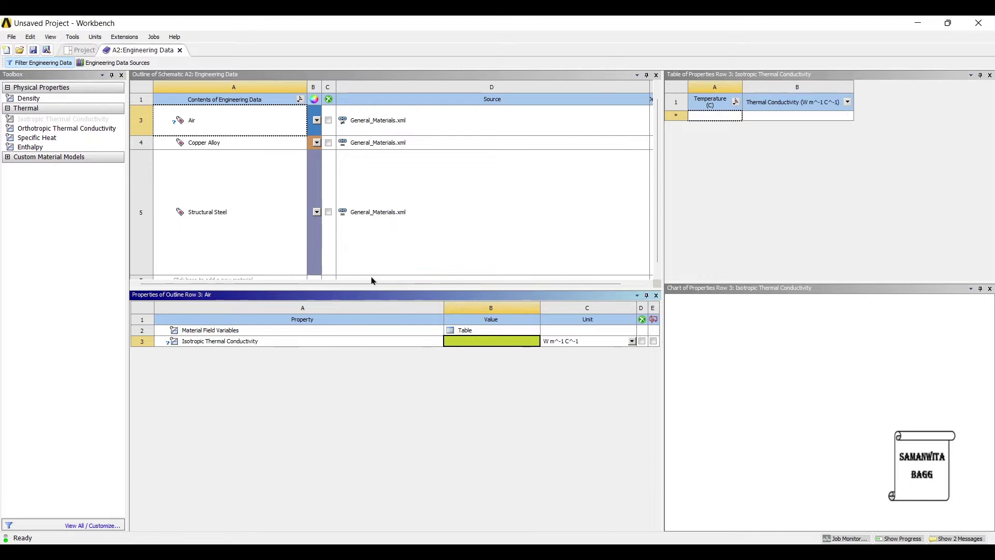
pyautogui.write('0.01')
pyautogui.press('Return')
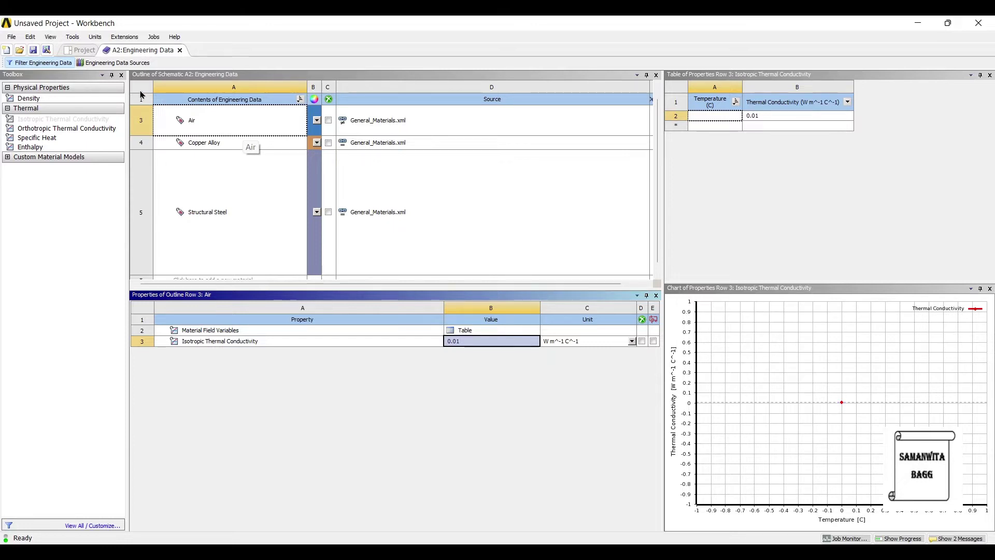
# - Return to the project schematic and create a new DesignModeler geometry for the Transient Thermal system
pyautogui.scroll(-1, 204, 169)
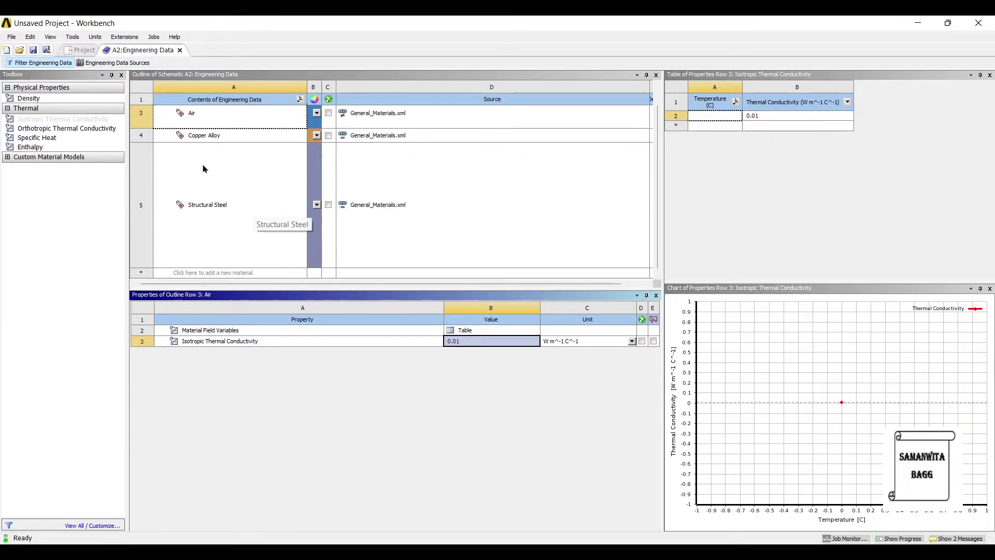
pyautogui.click(163, 221)
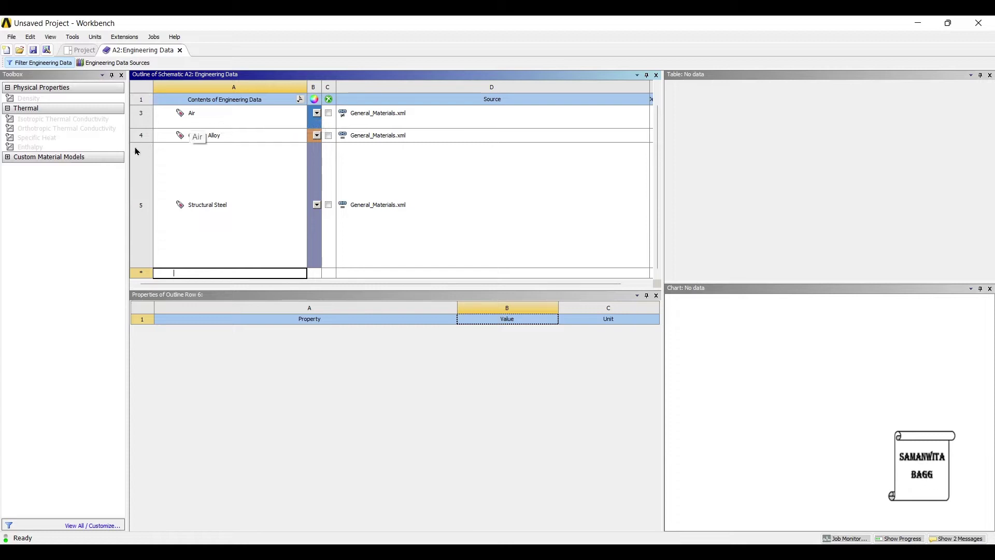
pyautogui.click(66, 181)
pyautogui.click(69, 48)
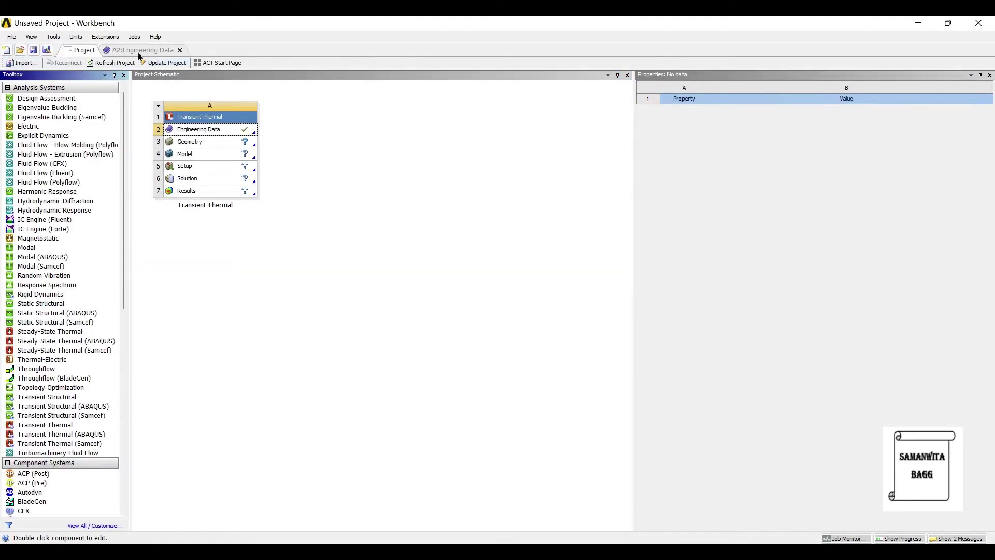
pyautogui.click(164, 63)
pyautogui.press('Down')
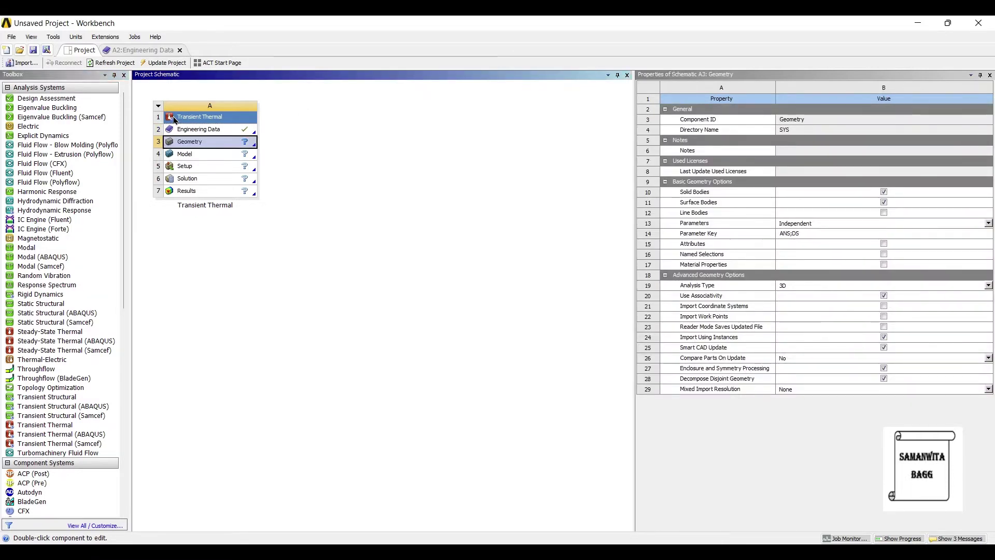
pyautogui.rightClick(216, 141)
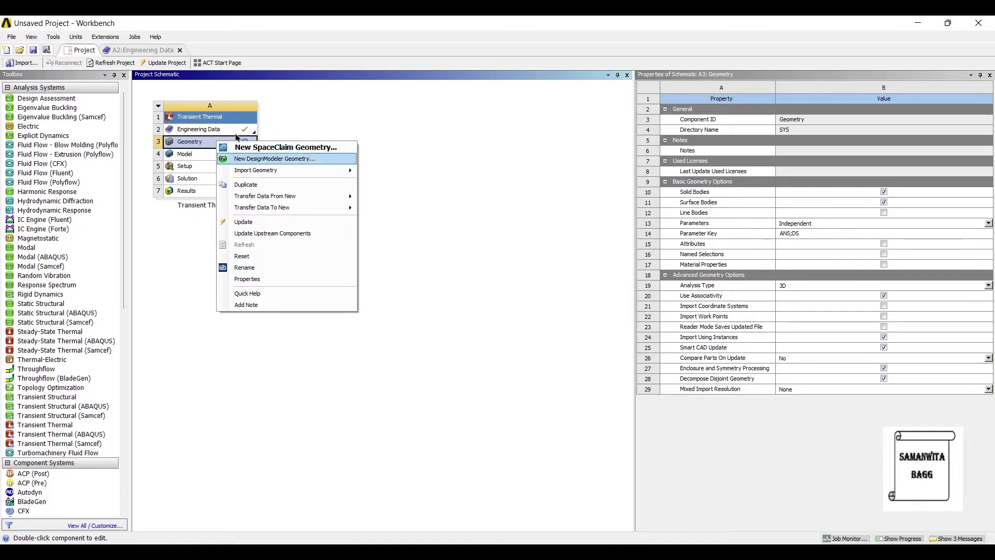
pyautogui.press('Return')
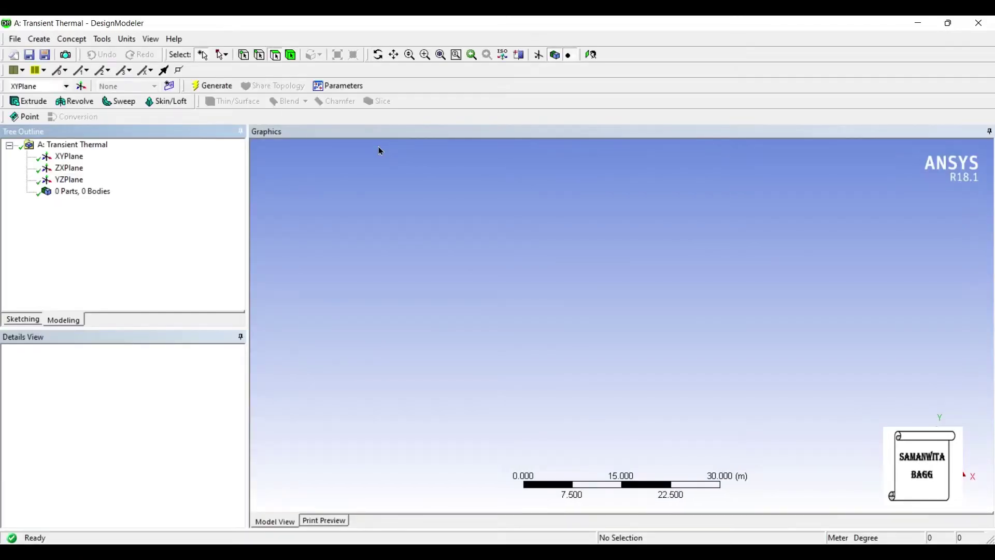
# - Set the geometry's length unit to millimetres and look straight at the XYPlane
pyautogui.click(127, 39)
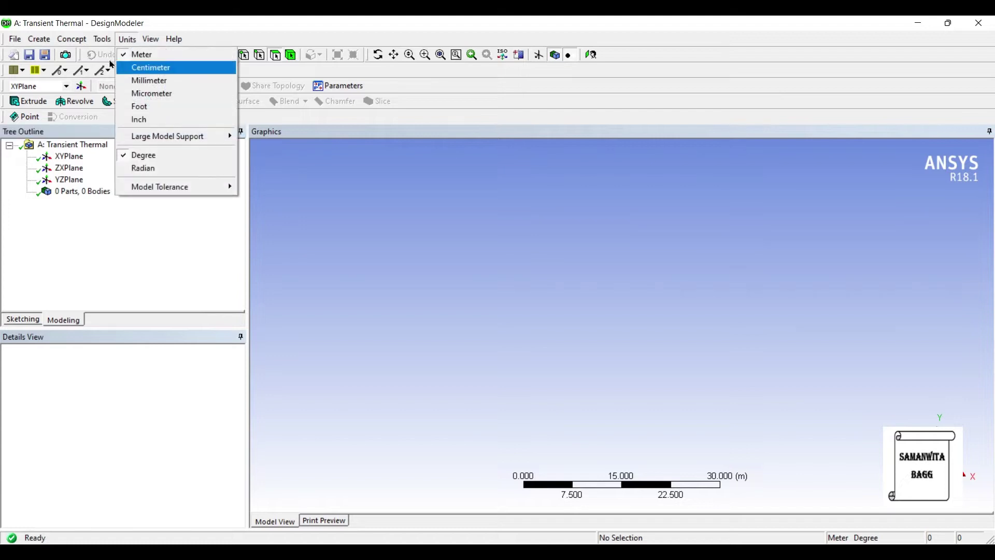
pyautogui.click(149, 81)
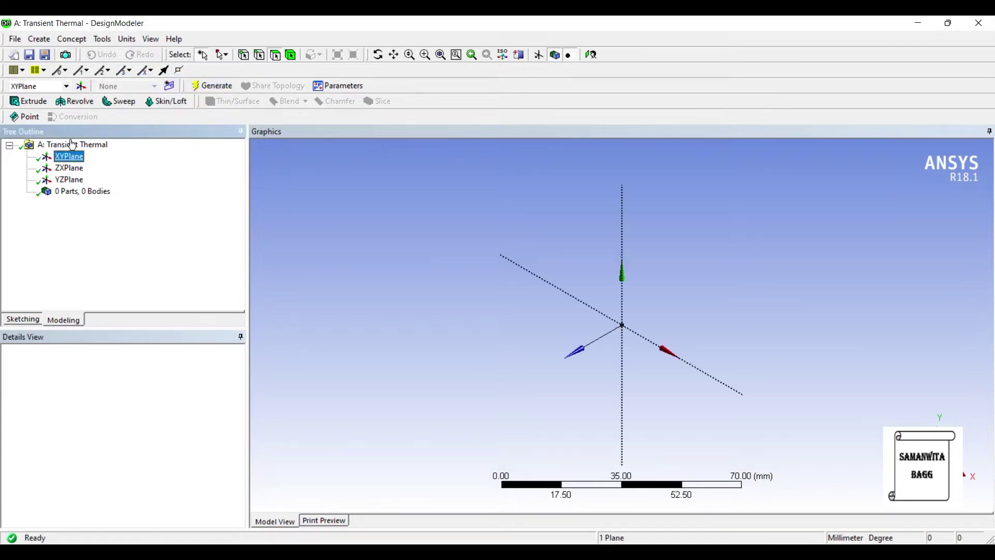
pyautogui.click(590, 55)
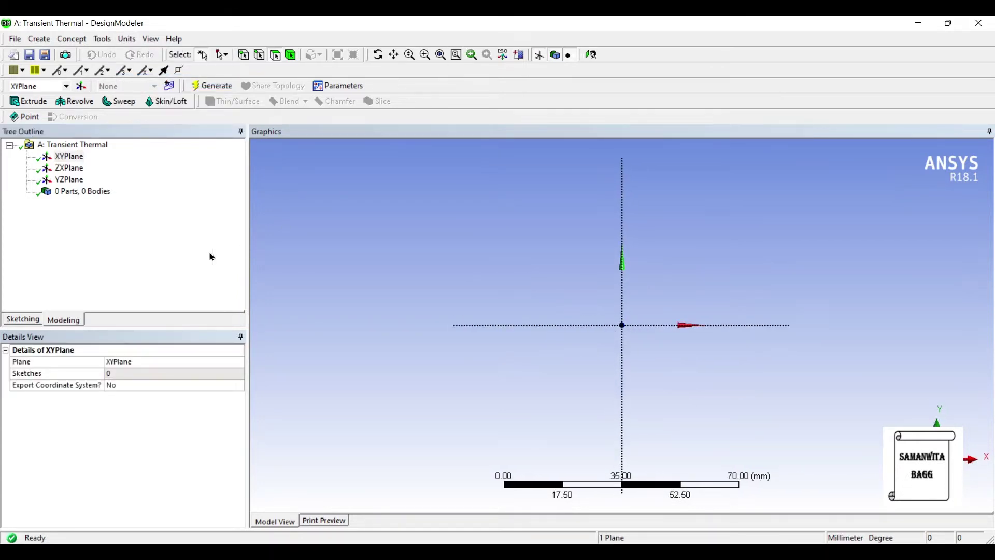
# - Sketch a circle about 86 mm in diameter on the XYPlane, centred on the origin
pyautogui.click(23, 318)
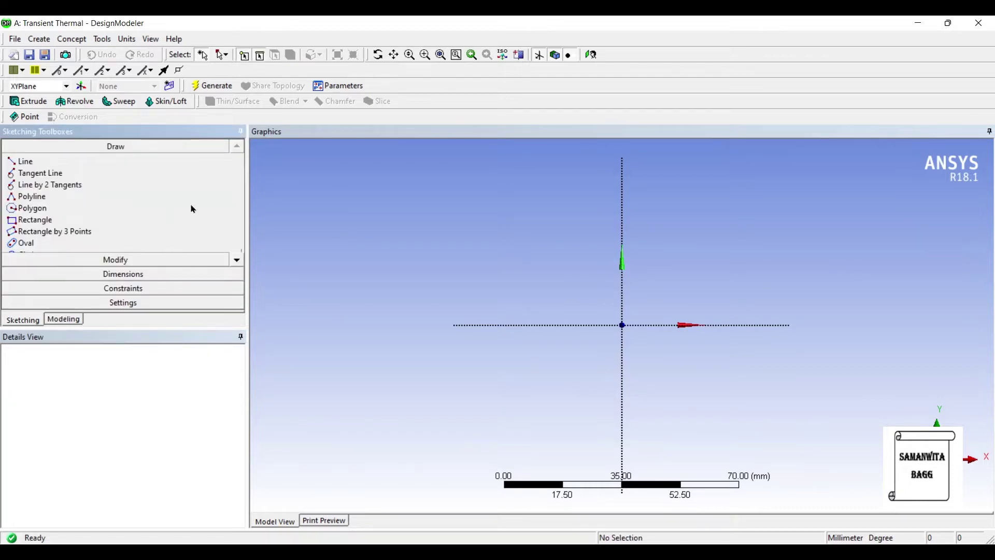
pyautogui.scroll(-2, 190, 213)
pyautogui.click(28, 231)
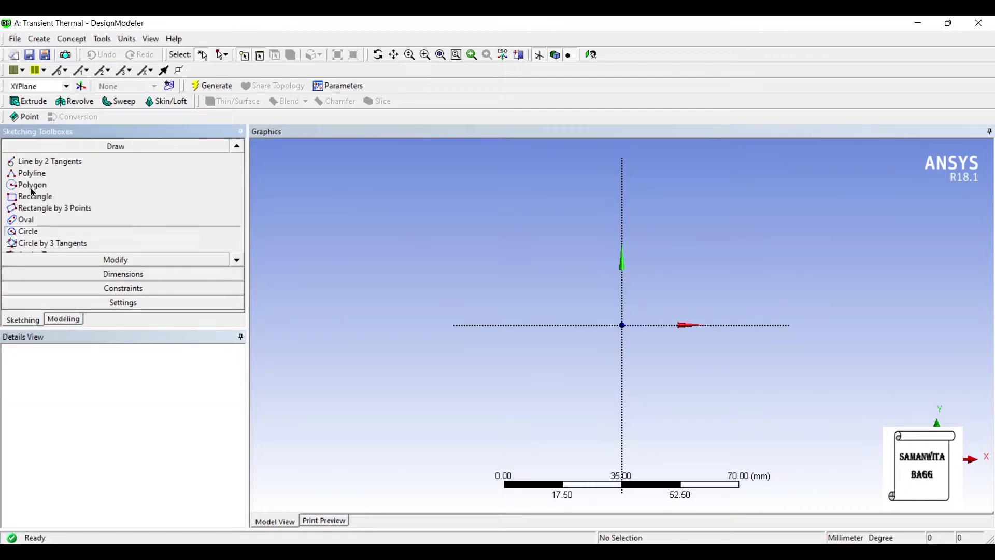
pyautogui.click(622, 325)
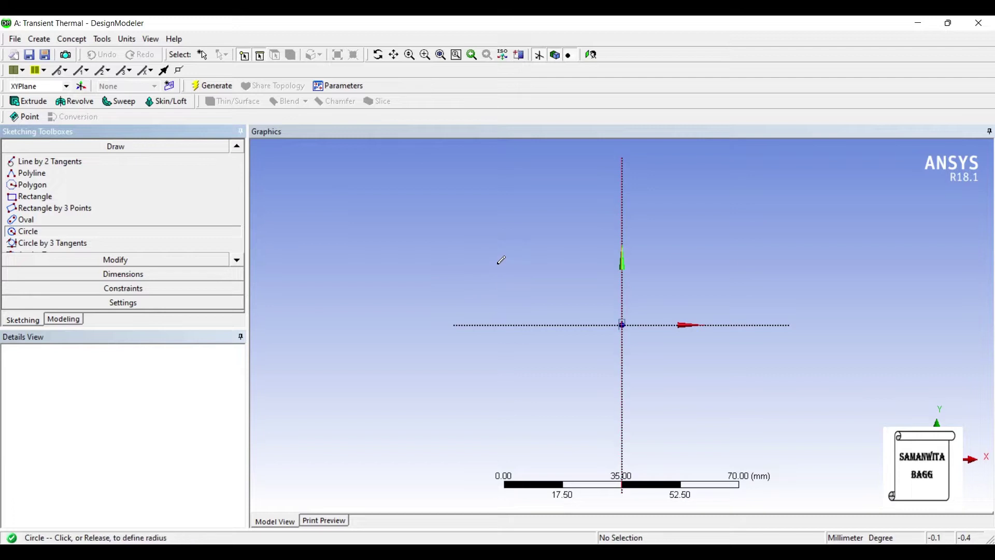
pyautogui.click(752, 384)
# - Dimension the circle's diameter and set it to 80 mm
pyautogui.click(122, 273)
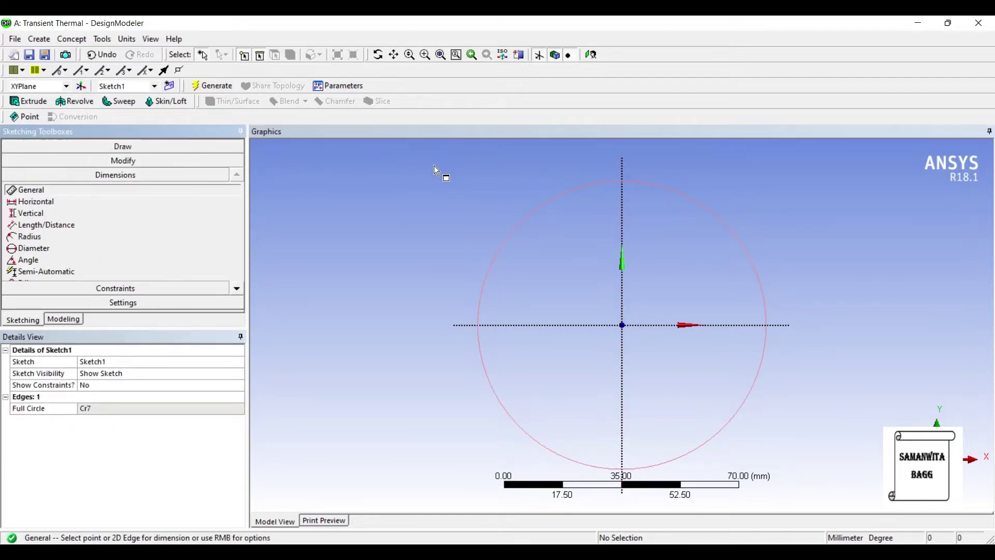
pyautogui.click(542, 205)
pyautogui.click(484, 198)
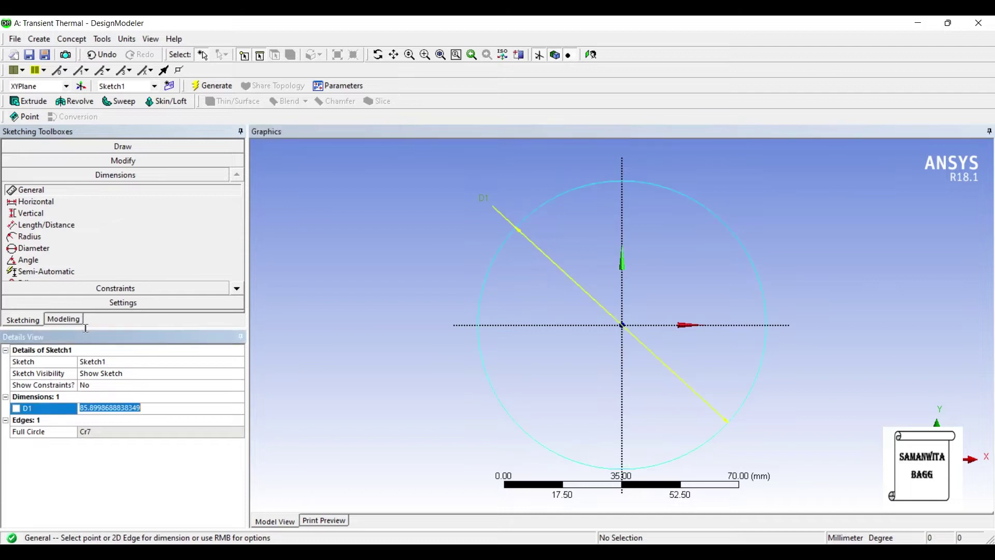
pyautogui.write('80')
pyautogui.press('Return')
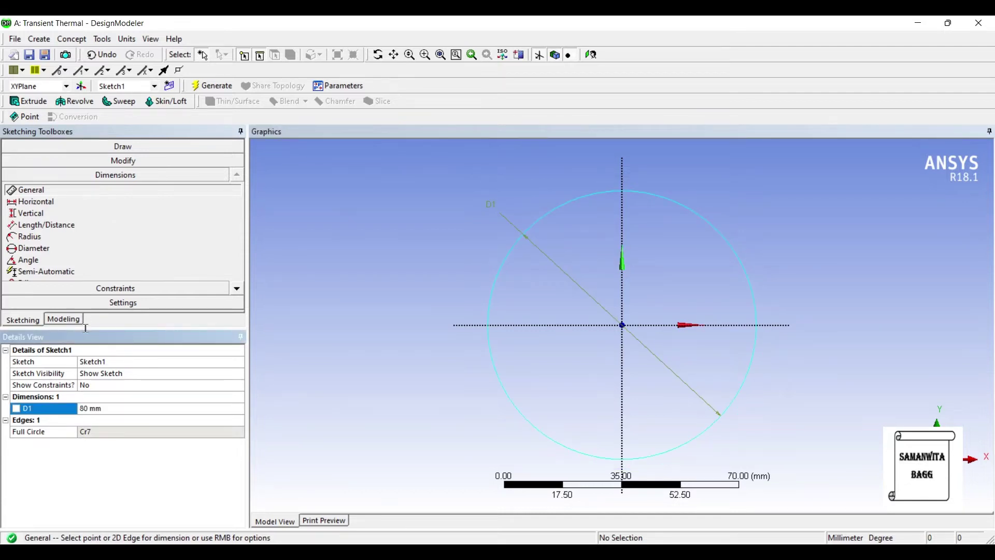
# - Extrude the 80 mm circle sketch to a depth of 25 mm and generate the solid disc
pyautogui.click(31, 102)
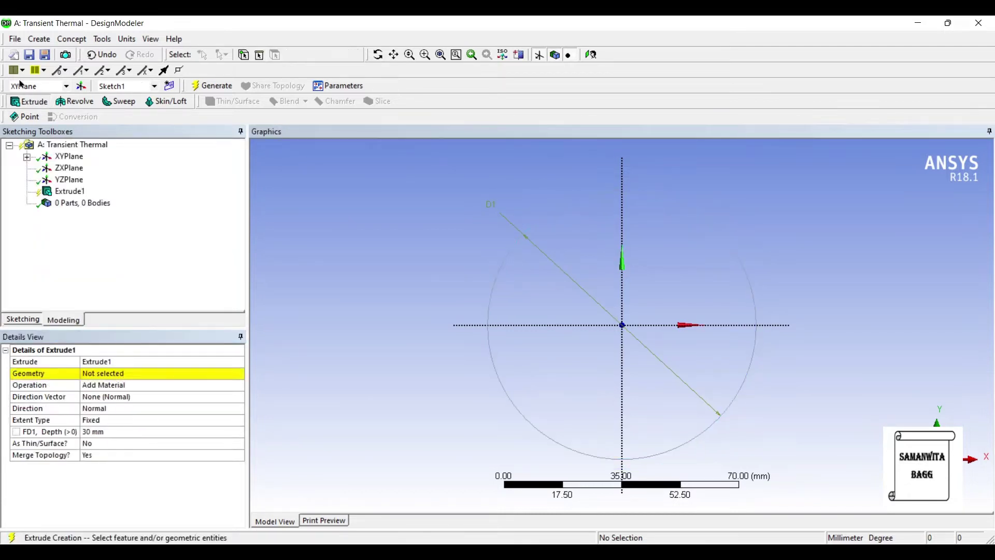
pyautogui.click(107, 374)
pyautogui.click(107, 432)
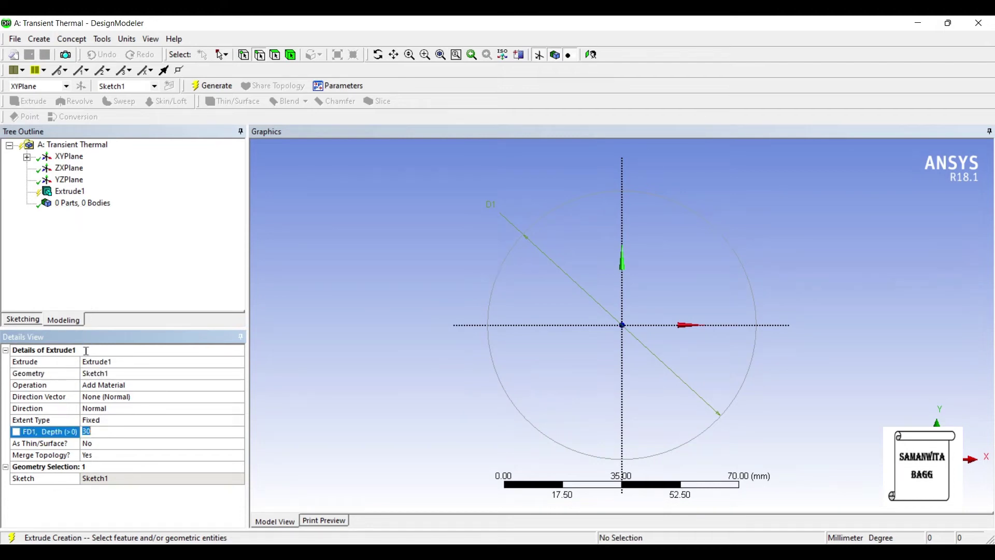
pyautogui.write('25')
pyautogui.press('Return')
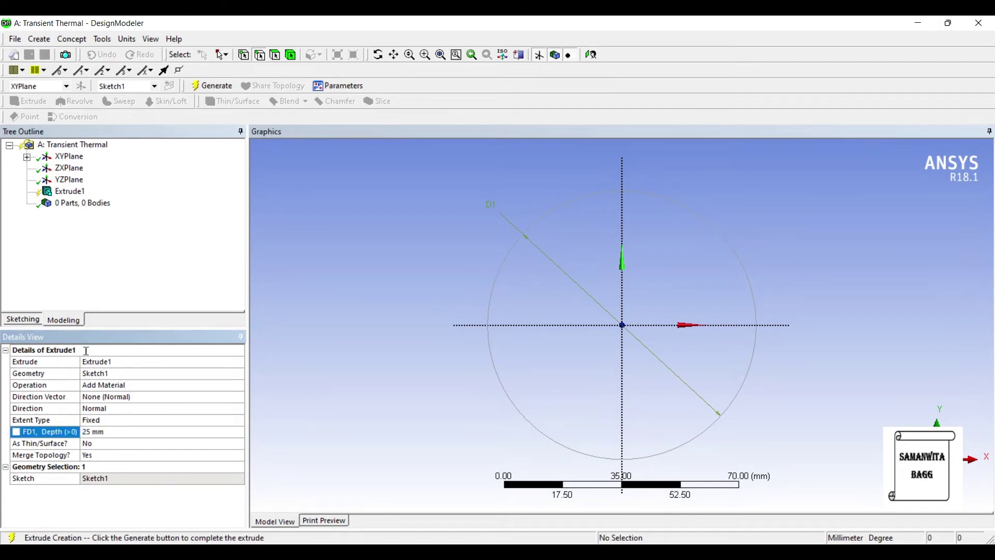
pyautogui.click(213, 86)
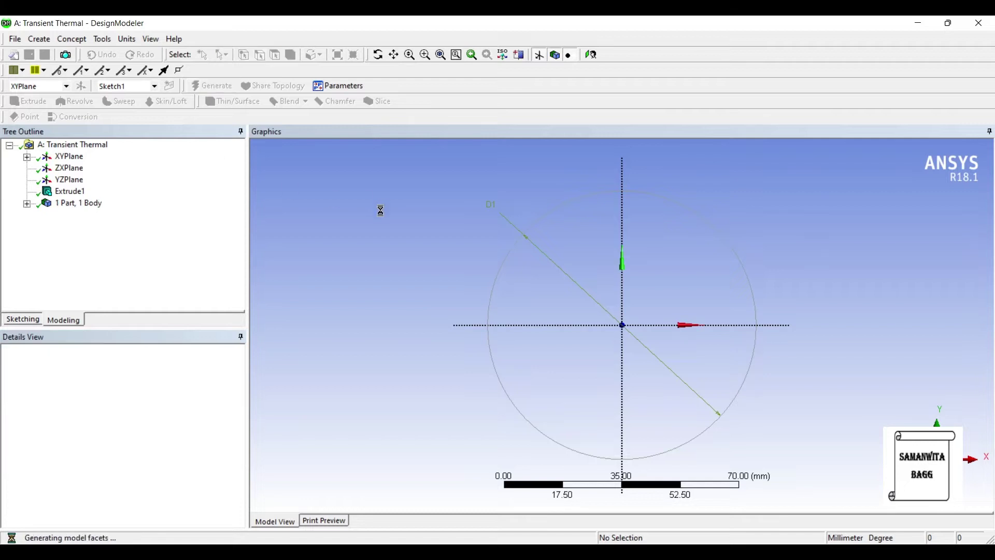
# - Create and generate a new plane from the disc's flat front face
pyautogui.moveTo(380, 209)
pyautogui.mouseDown()
pyautogui.moveTo(477, 223)
pyautogui.moveTo(382, 193)
pyautogui.mouseUp()
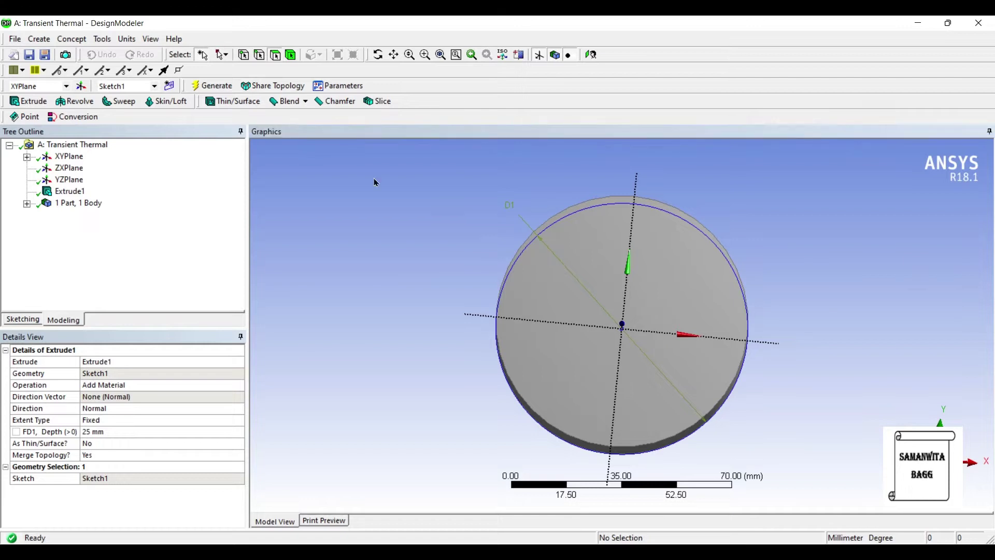
pyautogui.click(513, 228)
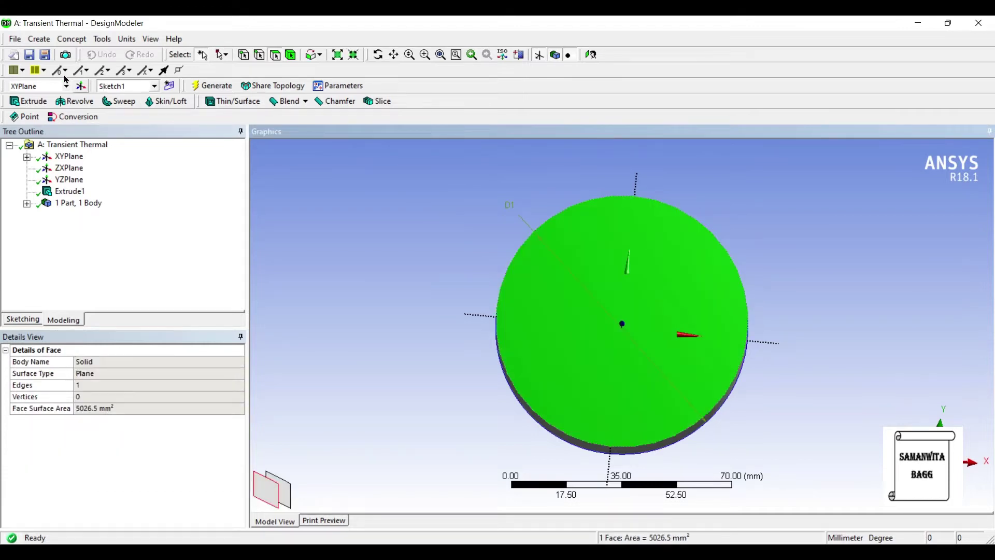
pyautogui.click(82, 86)
pyautogui.click(212, 85)
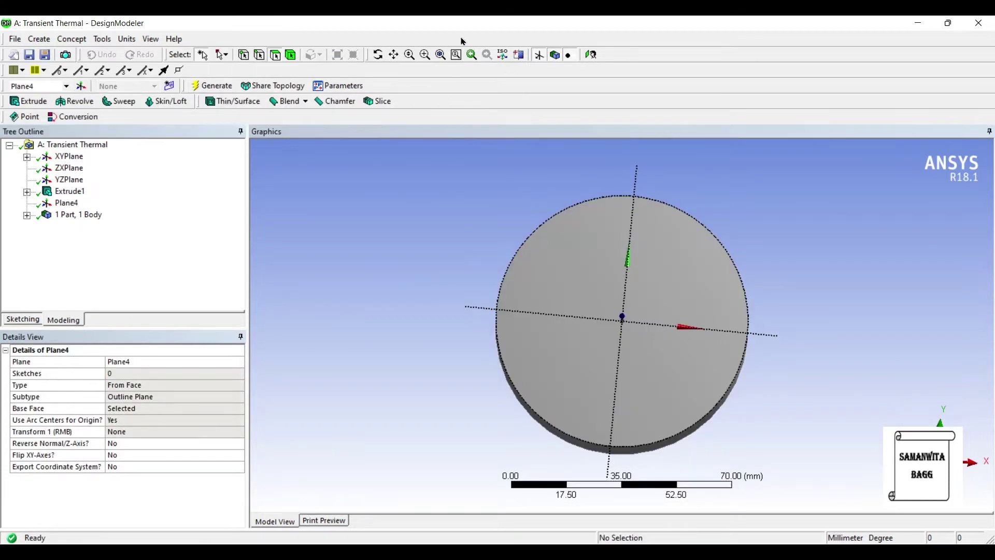
# - Sketch a circle about 56 mm in diameter on the new face plane, centred on the origin
pyautogui.click(472, 54)
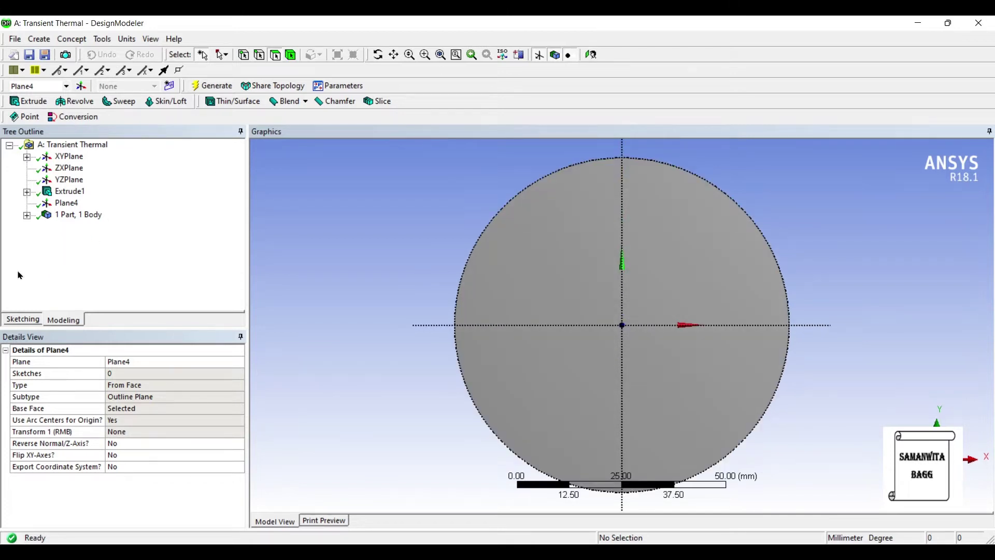
pyautogui.click(23, 318)
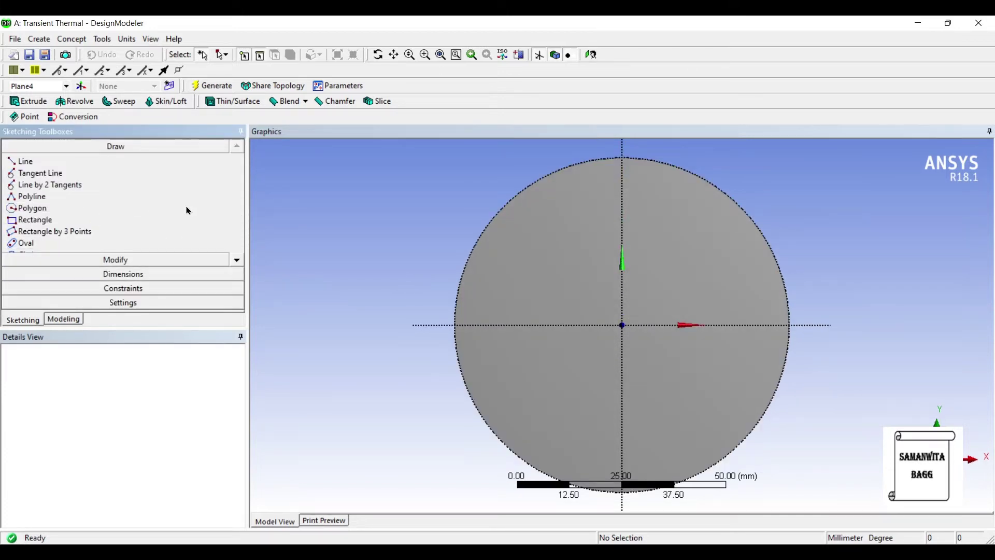
pyautogui.scroll(-1, 190, 214)
pyautogui.click(24, 243)
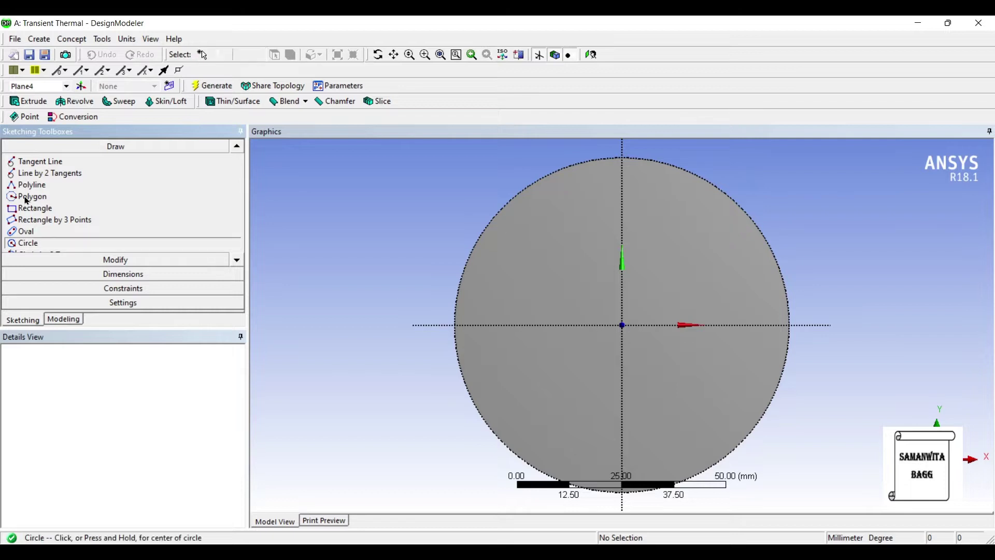
pyautogui.click(622, 325)
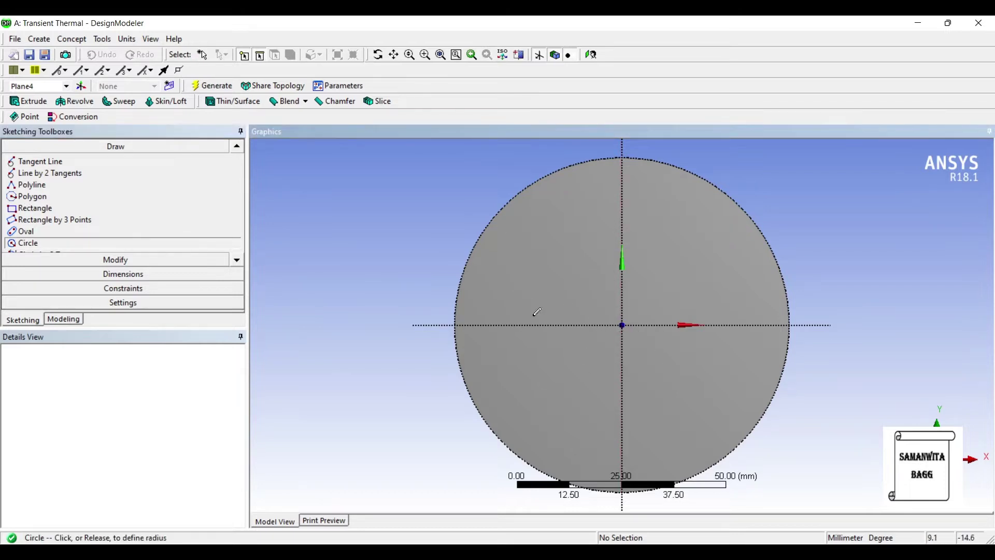
pyautogui.click(506, 326)
# - Dimension the inner circle's diameter and set it to 60 mm
pyautogui.click(123, 274)
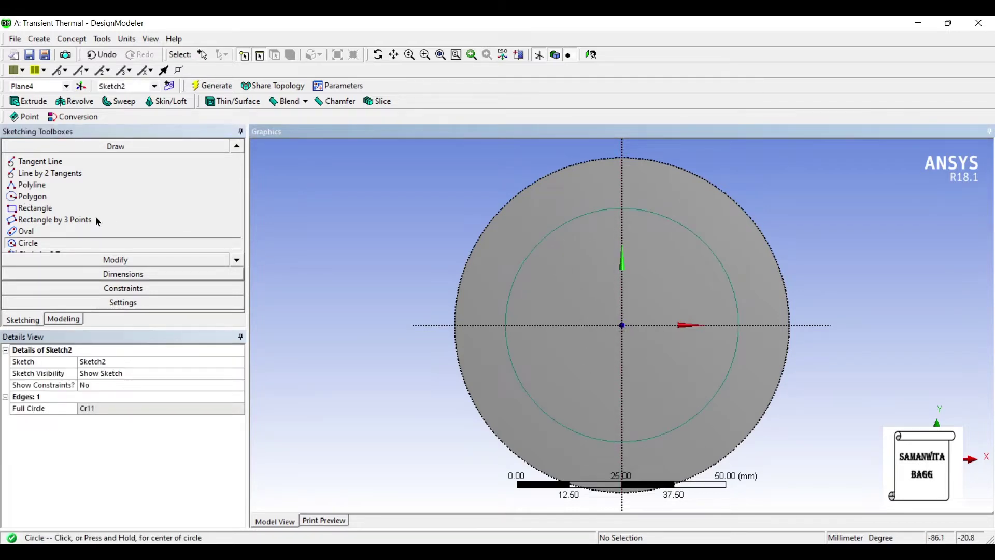
pyautogui.click(530, 254)
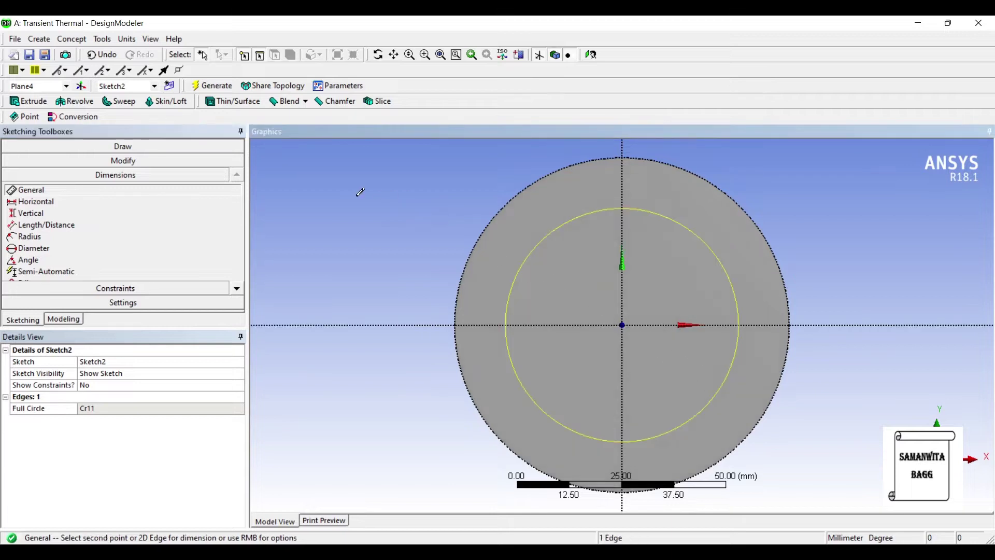
pyautogui.click(443, 241)
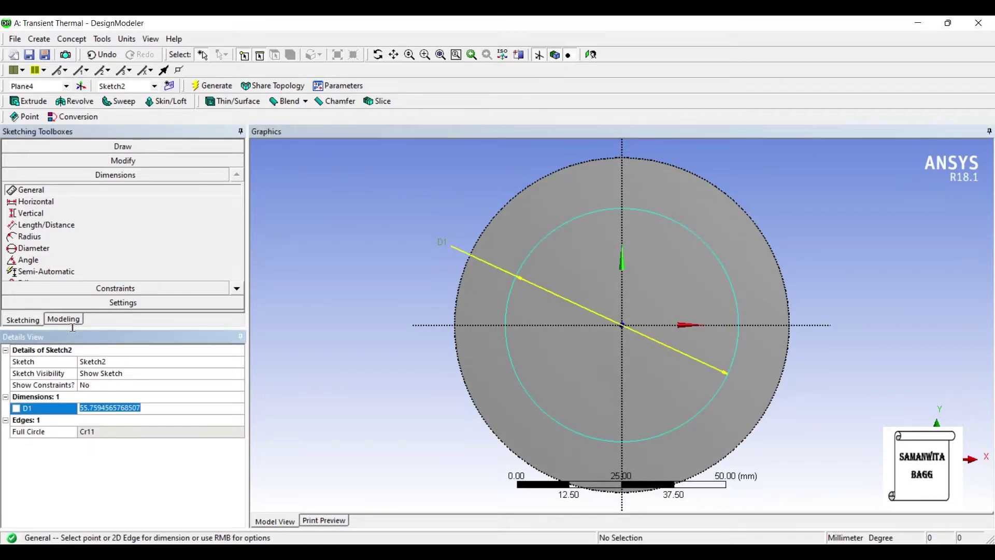
pyautogui.write('60')
pyautogui.press('Return')
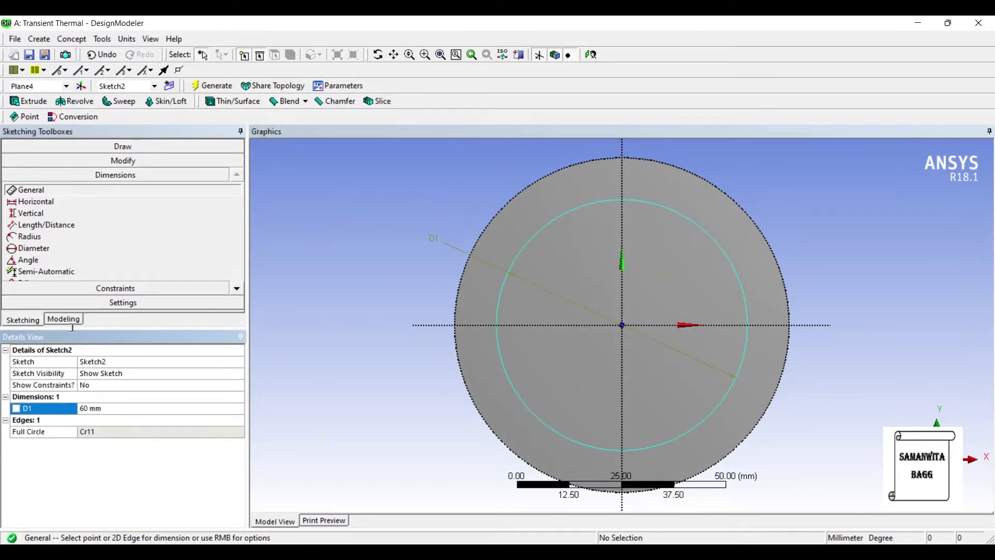
# - Extrude the 60 mm circle as Cut Material to a depth of 25 mm through the disc and generate the ring
pyautogui.click(29, 101)
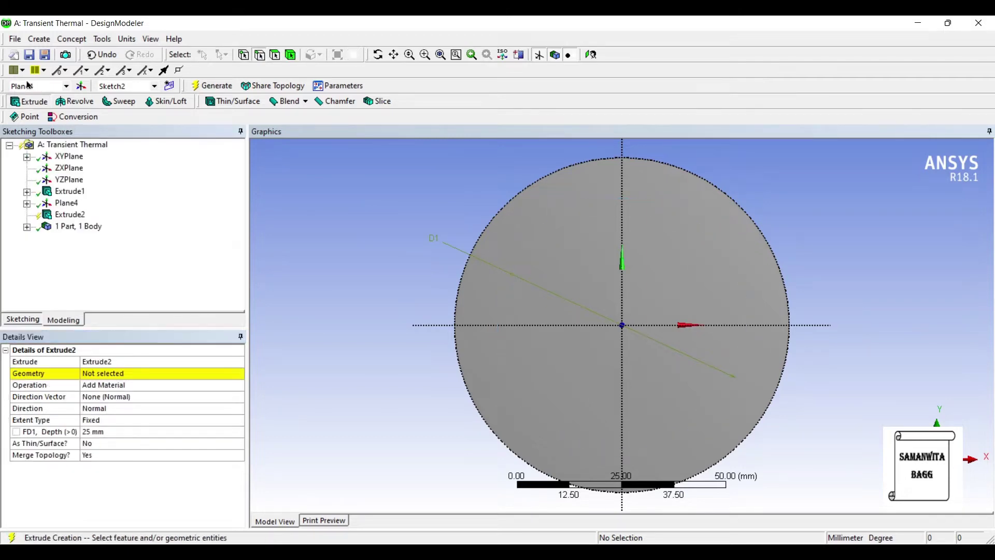
pyautogui.moveTo(437, 256); pyautogui.dragTo(493, 250, button='middle')
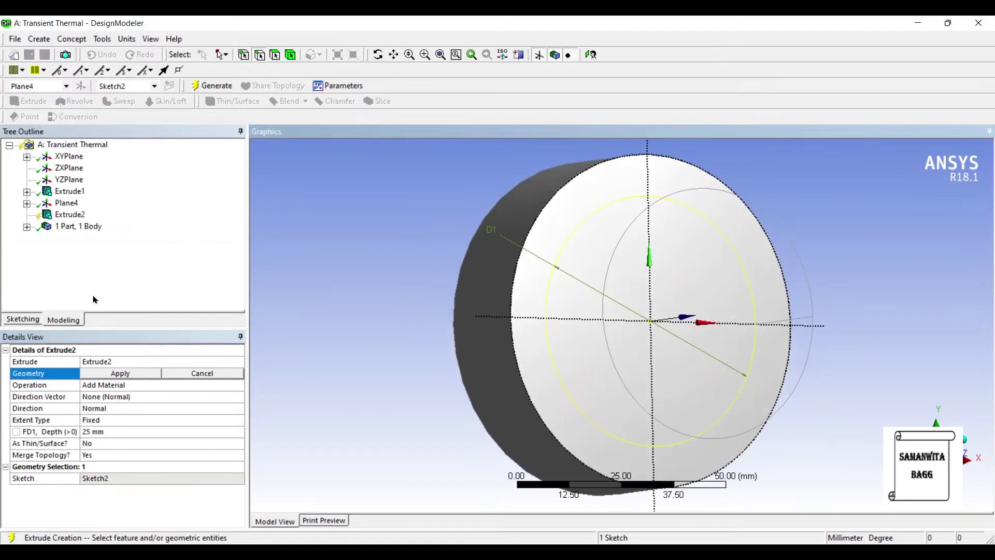
pyautogui.click(114, 373)
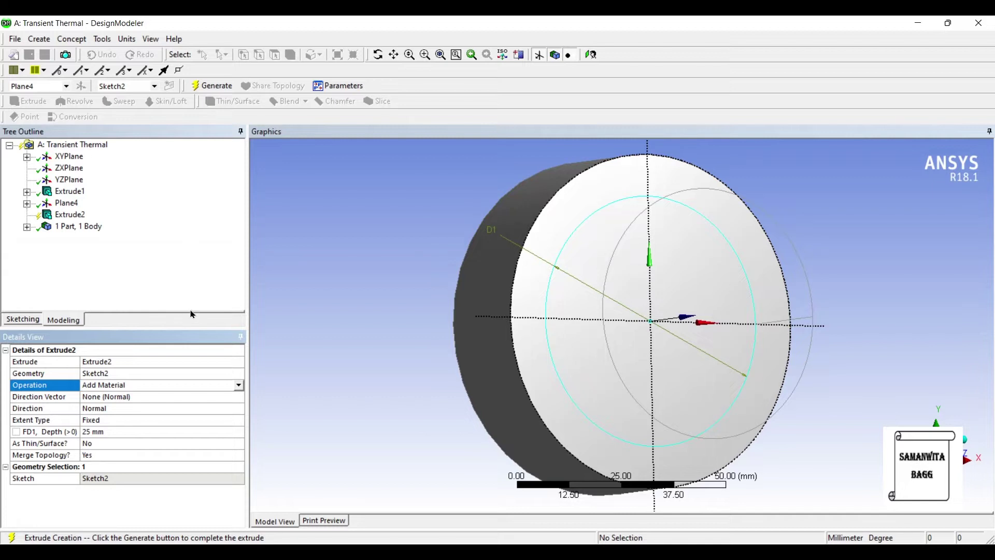
pyautogui.click(238, 385)
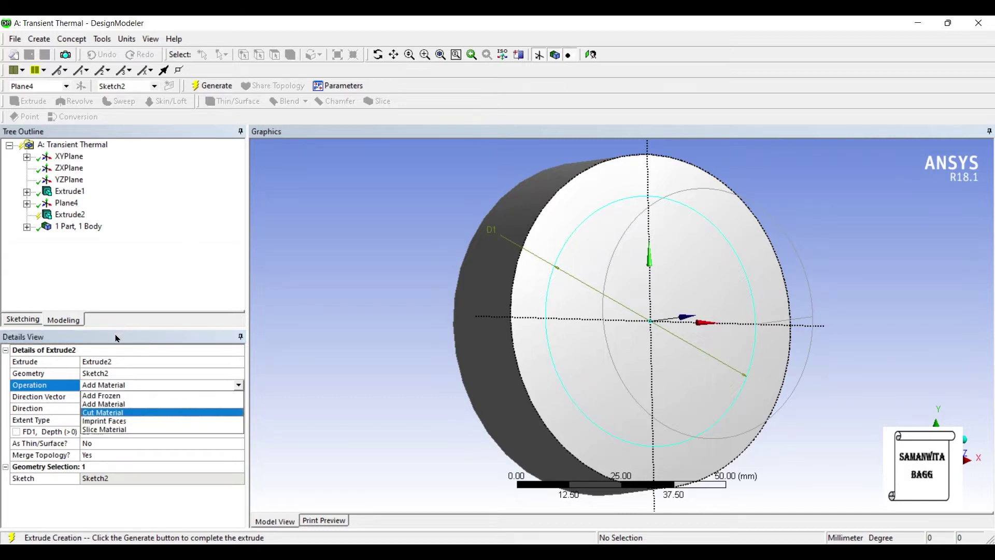
pyautogui.press('Return')
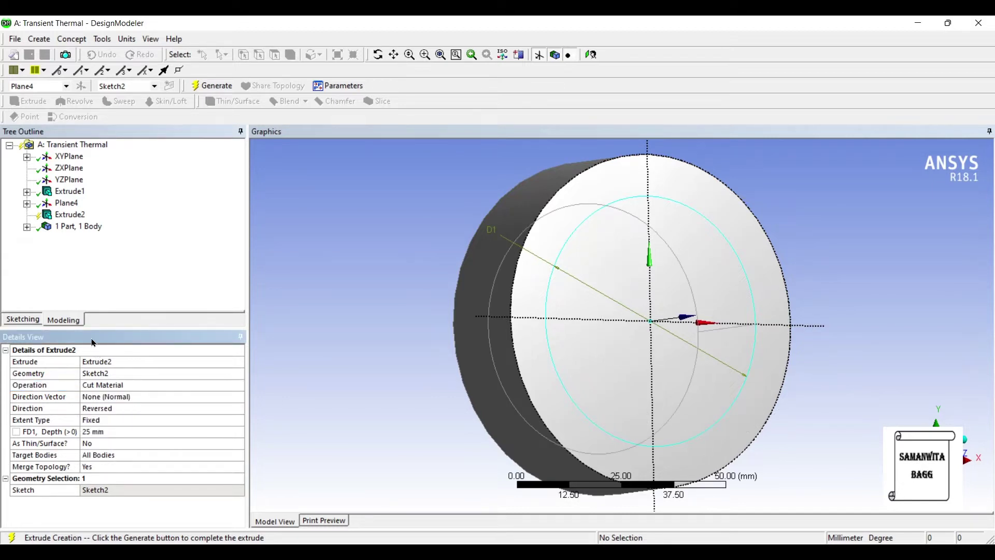
pyautogui.moveTo(552, 299); pyautogui.dragTo(539, 295, button='middle')
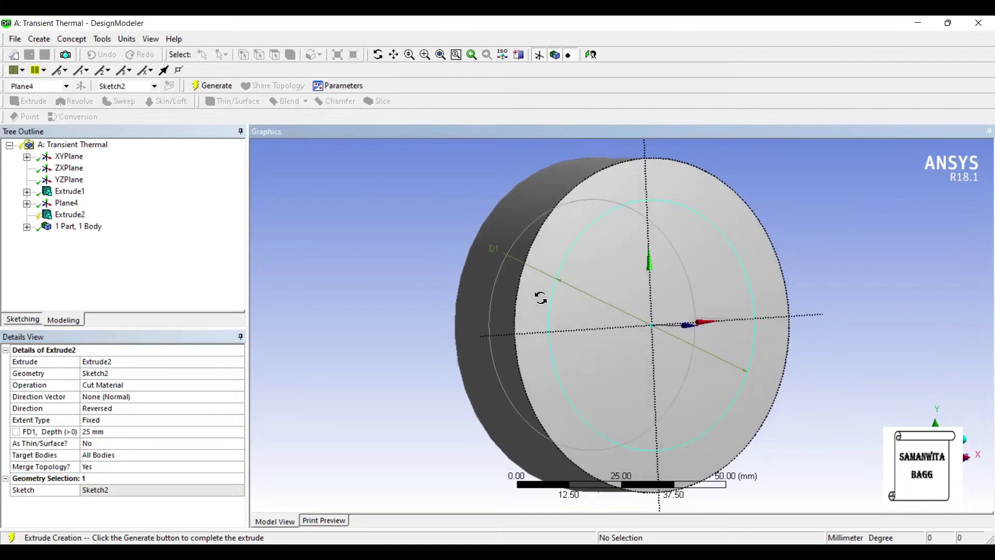
pyautogui.click(192, 81)
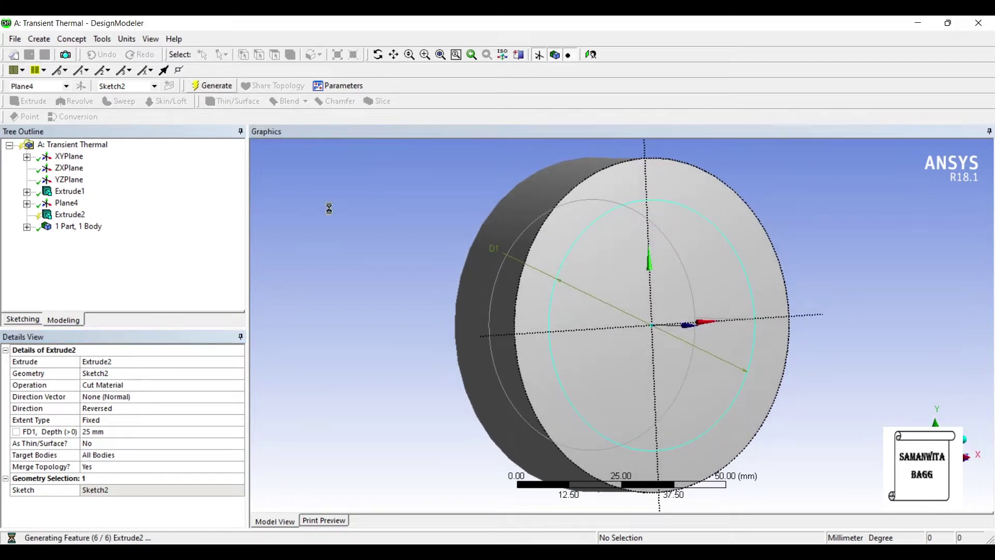
# - Add a new sketch on Plane4 and draw a circle about 55 mm in diameter inside the ring's bore, centred on the origin
pyautogui.moveTo(329, 208); pyautogui.dragTo(447, 259, button='middle')
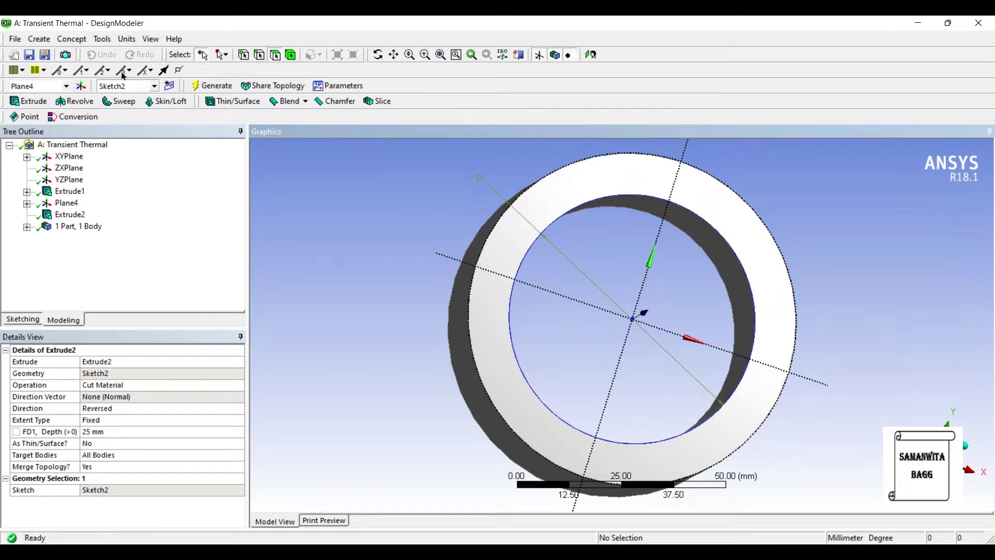
pyautogui.click(168, 86)
pyautogui.click(540, 193)
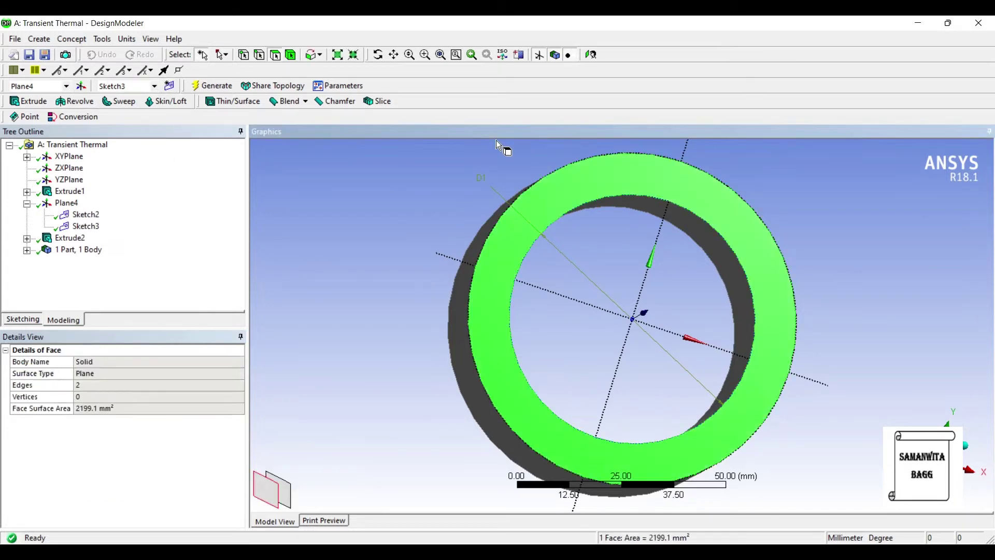
pyautogui.click(23, 318)
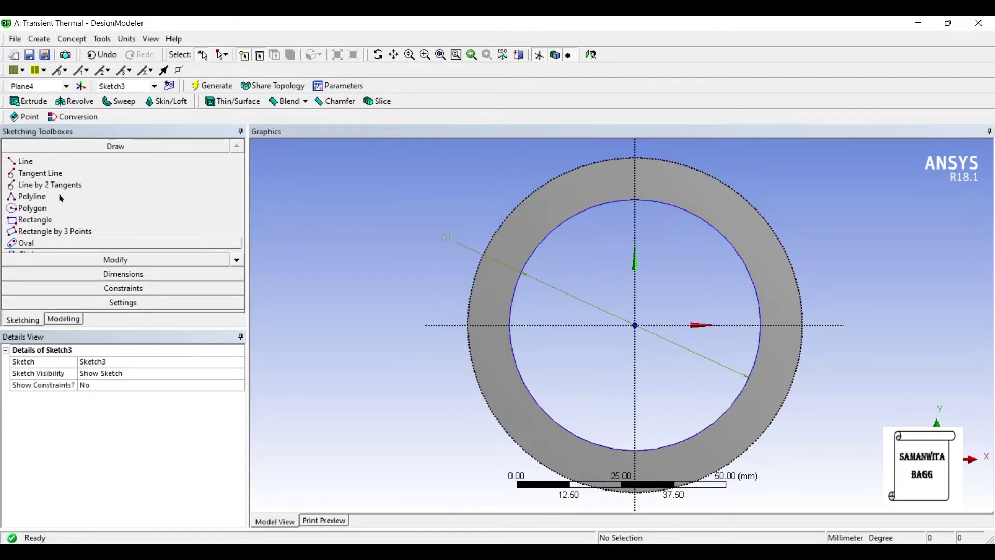
pyautogui.scroll(-1, 103, 208)
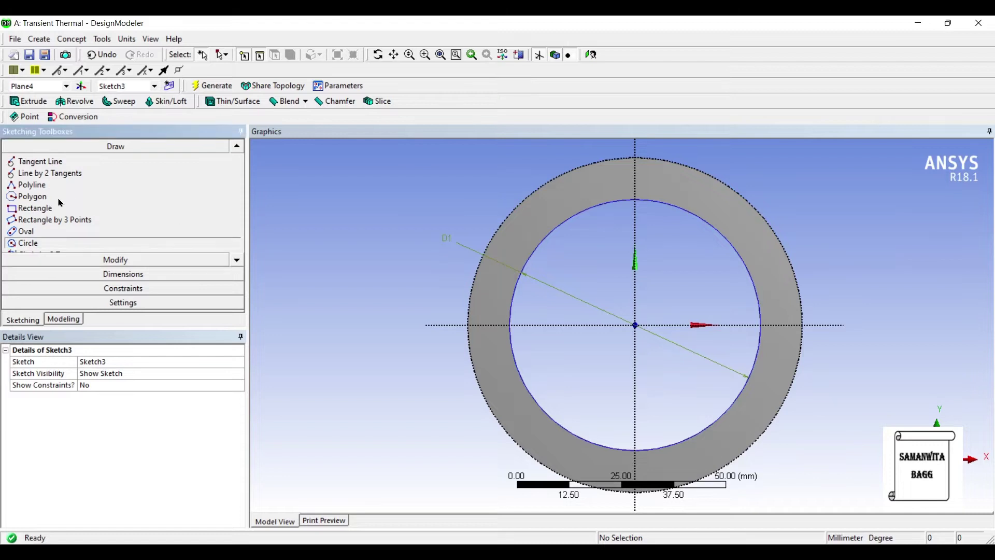
pyautogui.click(24, 243)
pyautogui.click(635, 325)
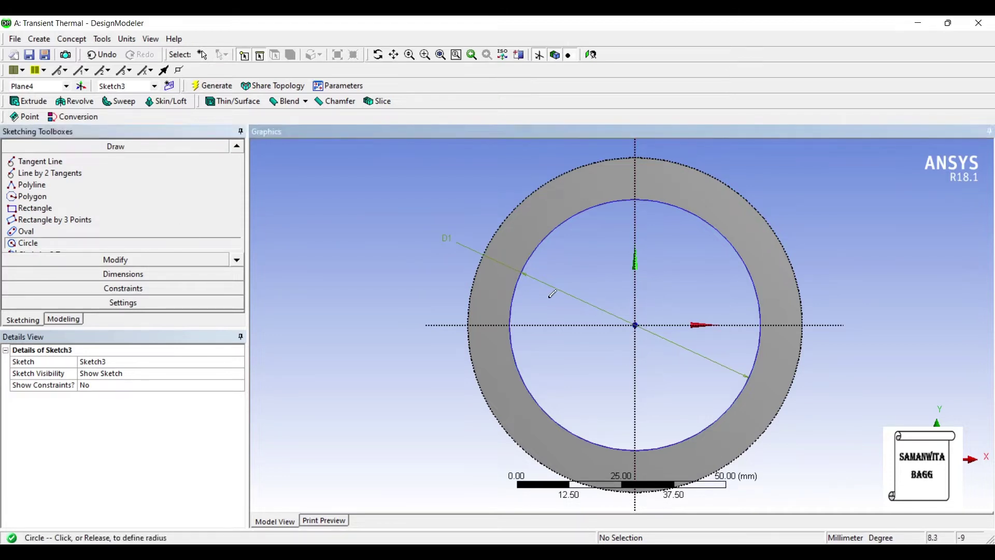
pyautogui.click(593, 306)
# - Dimension the new circle's diameter and set it to 60 mm to match the bore
pyautogui.click(123, 273)
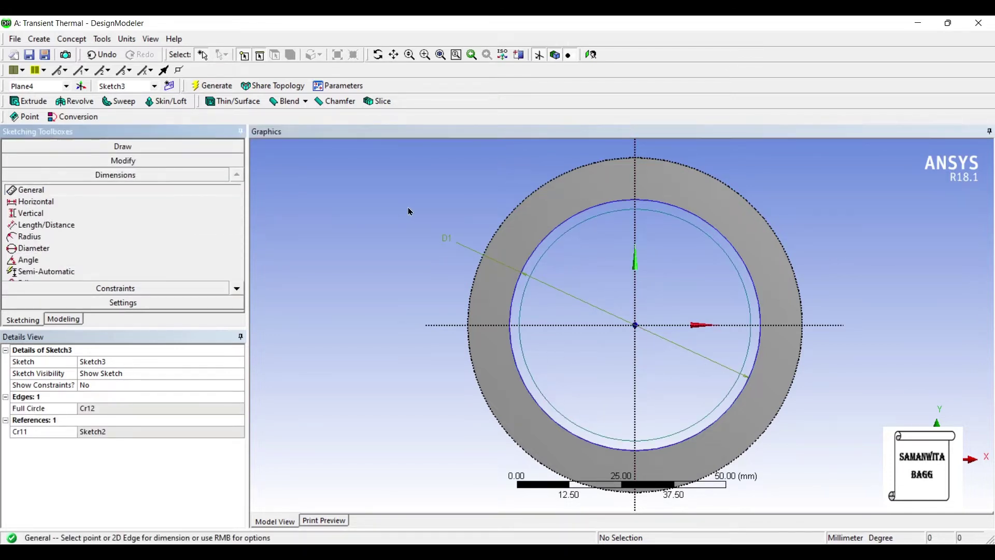
pyautogui.click(534, 270)
pyautogui.click(432, 208)
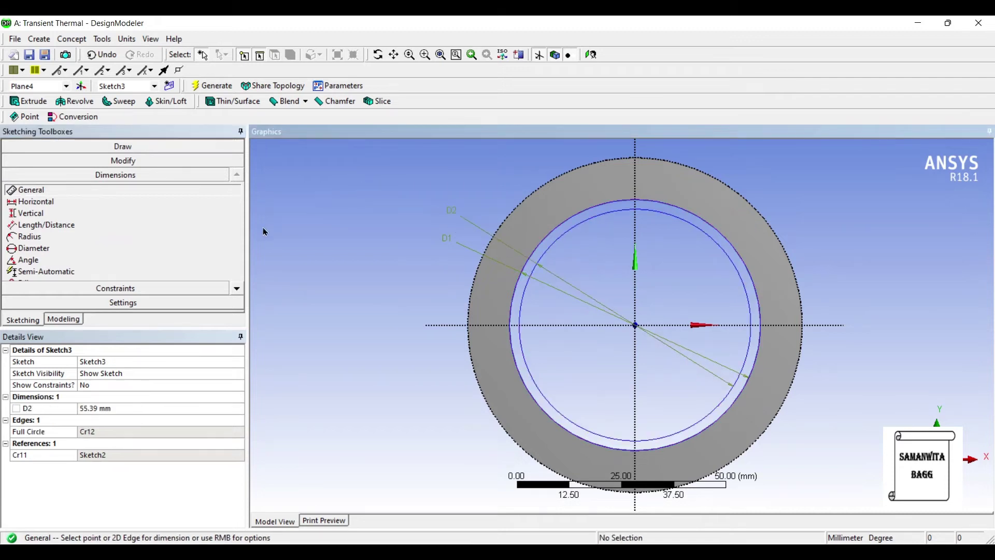
pyautogui.click(124, 408)
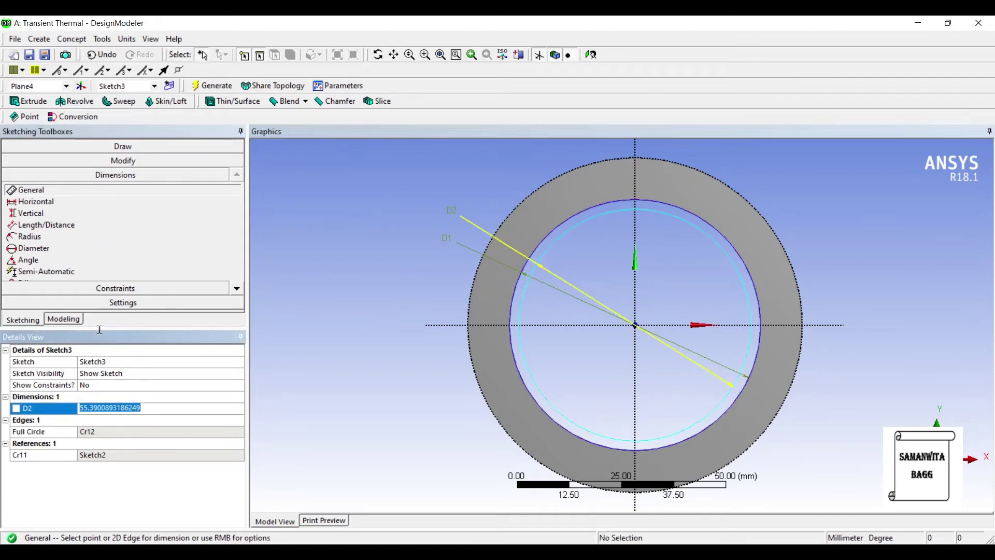
pyautogui.write('60')
pyautogui.press('Return')
# - Extrude the 60 mm circle in the bore as Add Frozen with the direction Reversed and a depth of 25 mm, and generate the cylinder
pyautogui.click(29, 102)
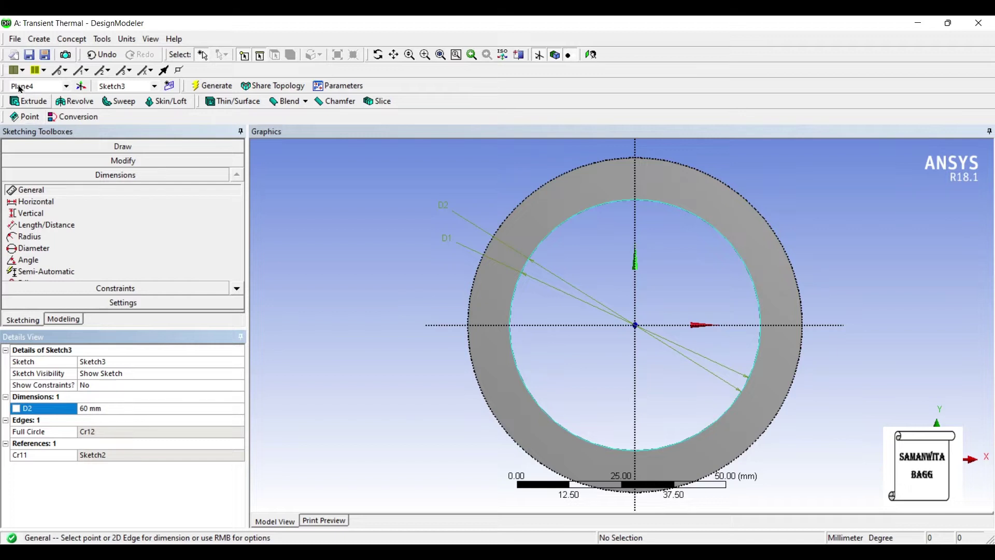
pyautogui.moveTo(433, 221); pyautogui.dragTo(559, 233, button='middle')
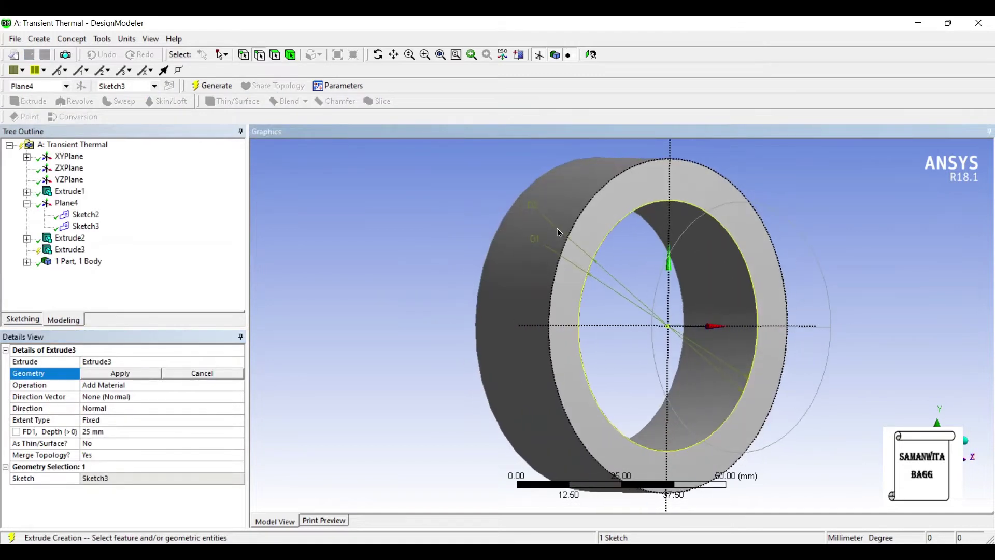
pyautogui.click(122, 373)
pyautogui.click(147, 385)
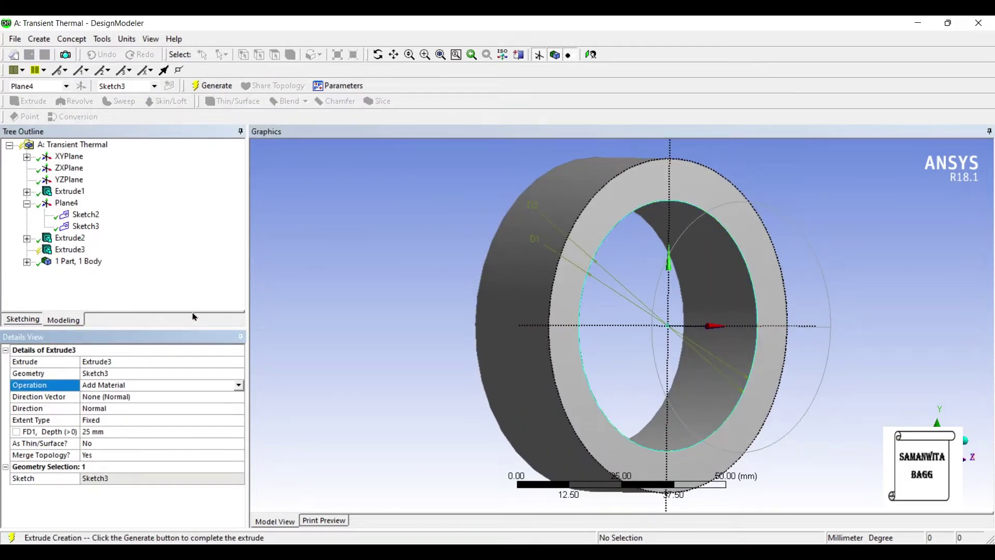
pyautogui.click(239, 385)
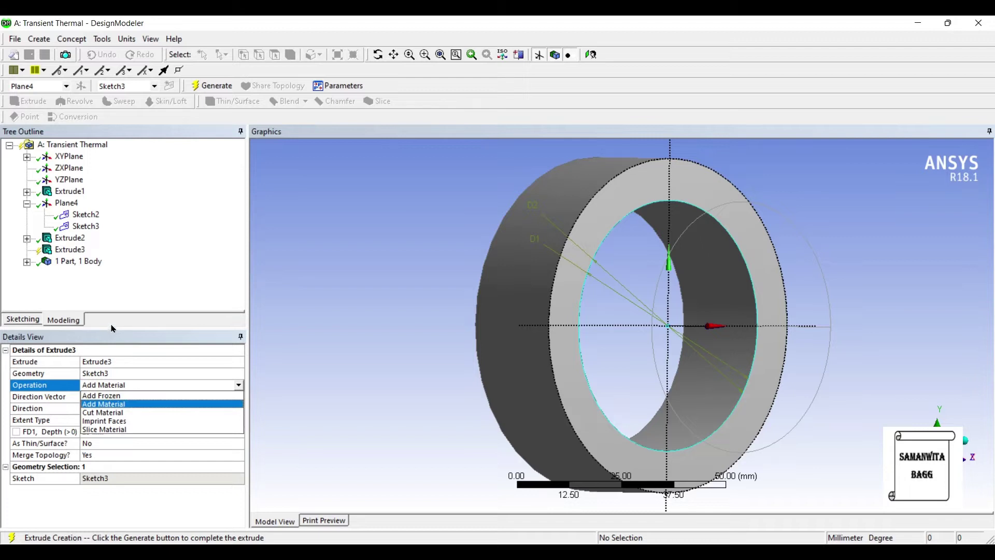
pyautogui.press('Up')
pyautogui.press('Return')
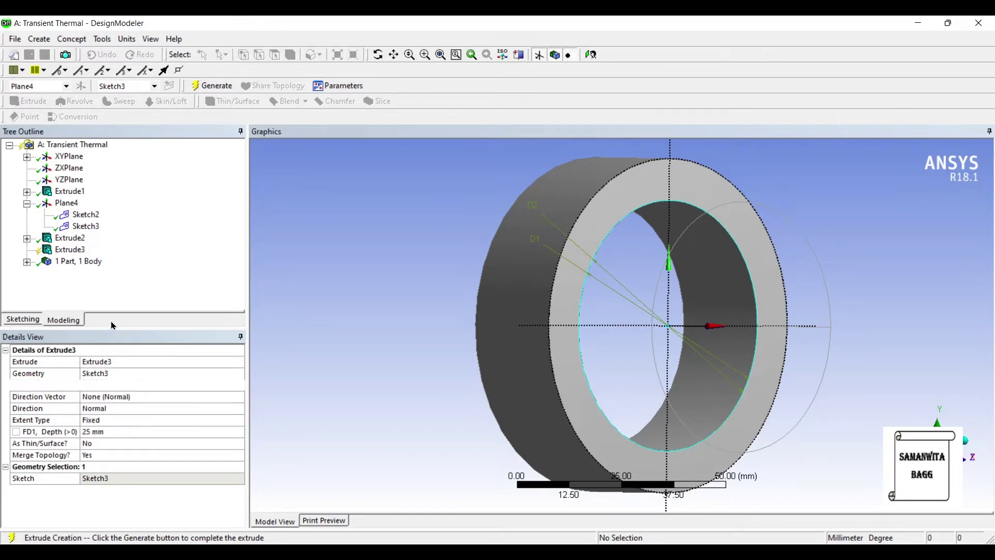
pyautogui.click(159, 408)
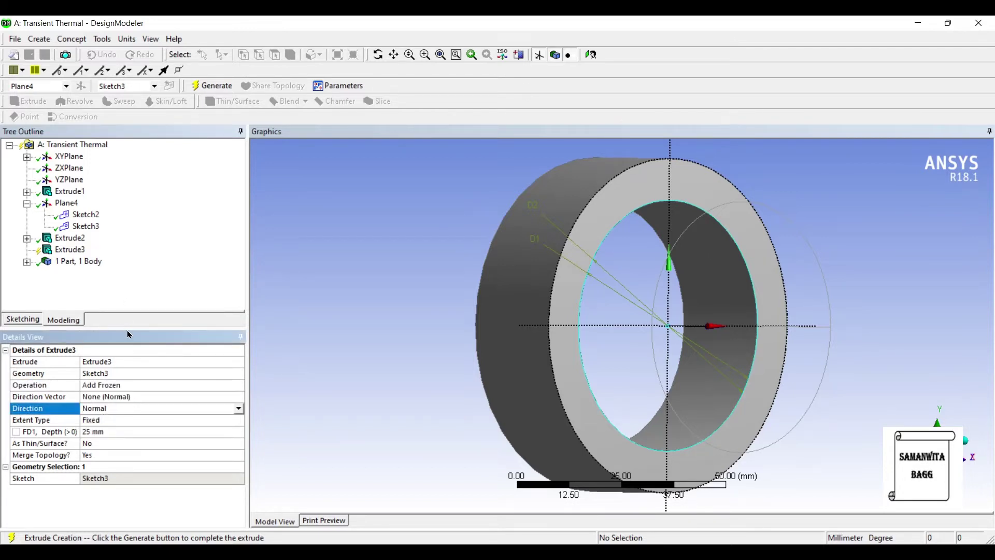
pyautogui.click(238, 408)
pyautogui.press('Return')
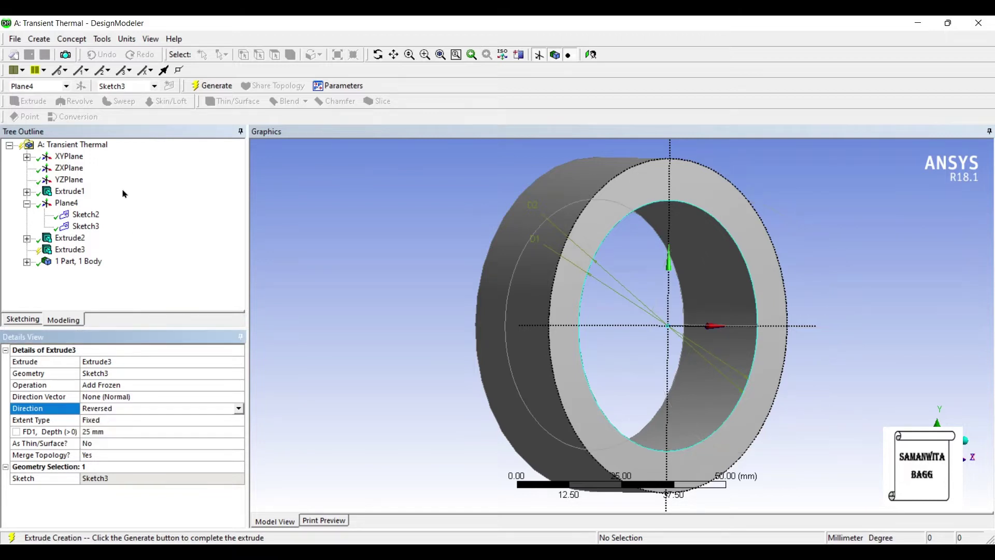
pyautogui.click(211, 86)
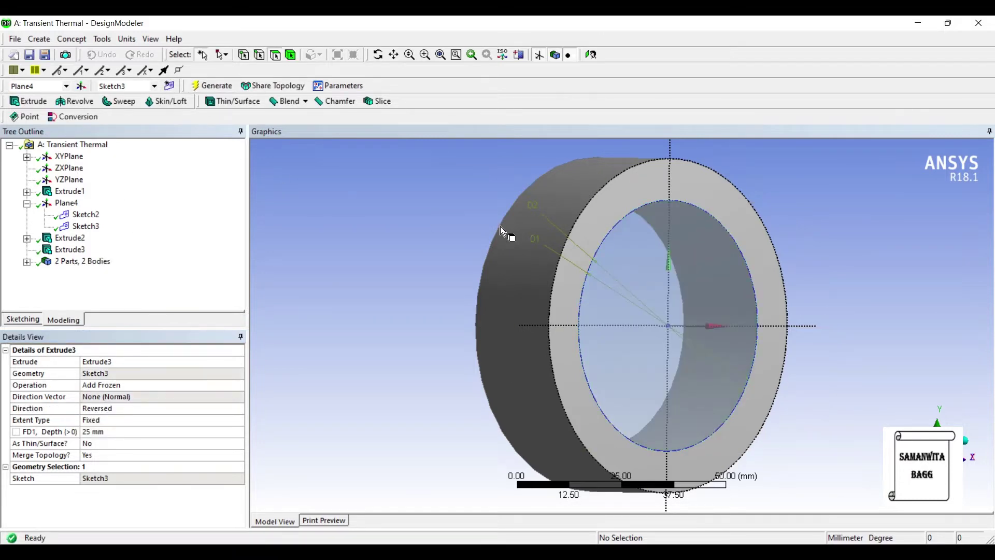
# - Create and generate a new plane from the ring's annular end face opposite Plane4
pyautogui.moveTo(500, 226); pyautogui.dragTo(438, 220, button='middle')
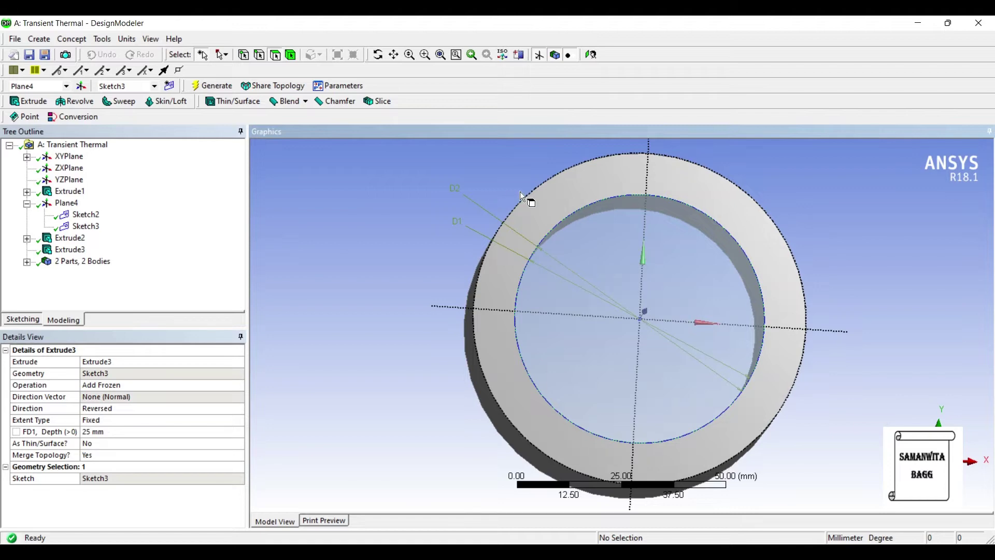
pyautogui.moveTo(453, 238); pyautogui.dragTo(611, 196, button='middle')
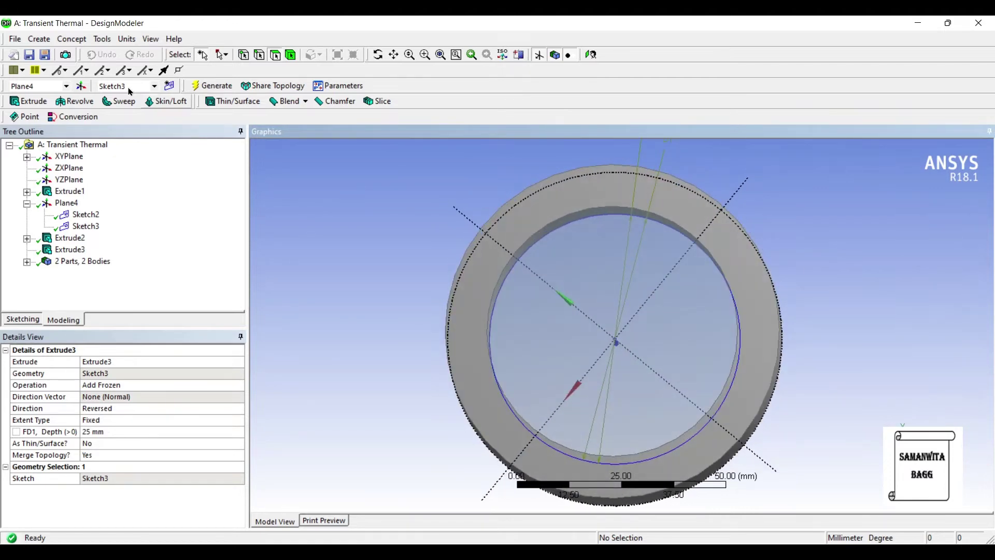
pyautogui.click(482, 186)
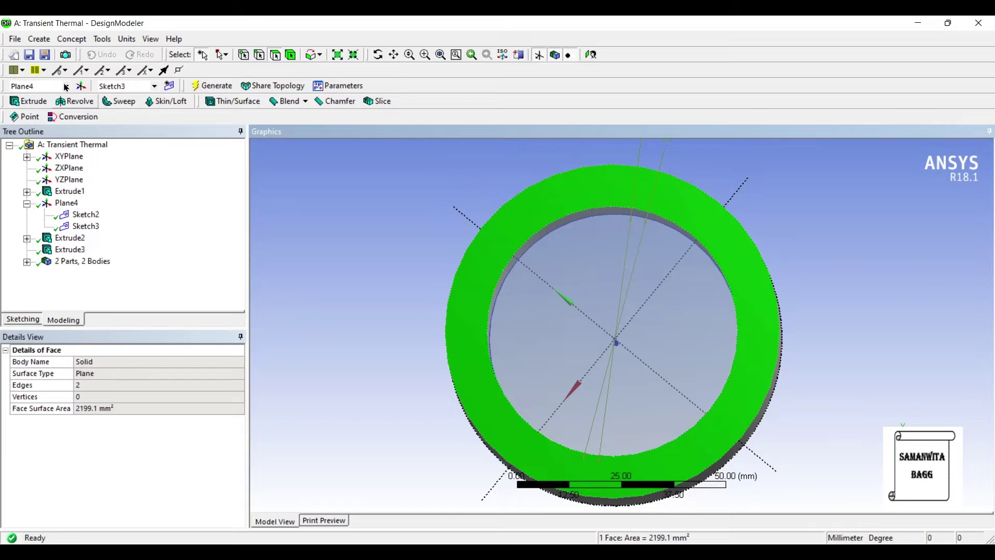
pyautogui.click(81, 86)
pyautogui.click(210, 85)
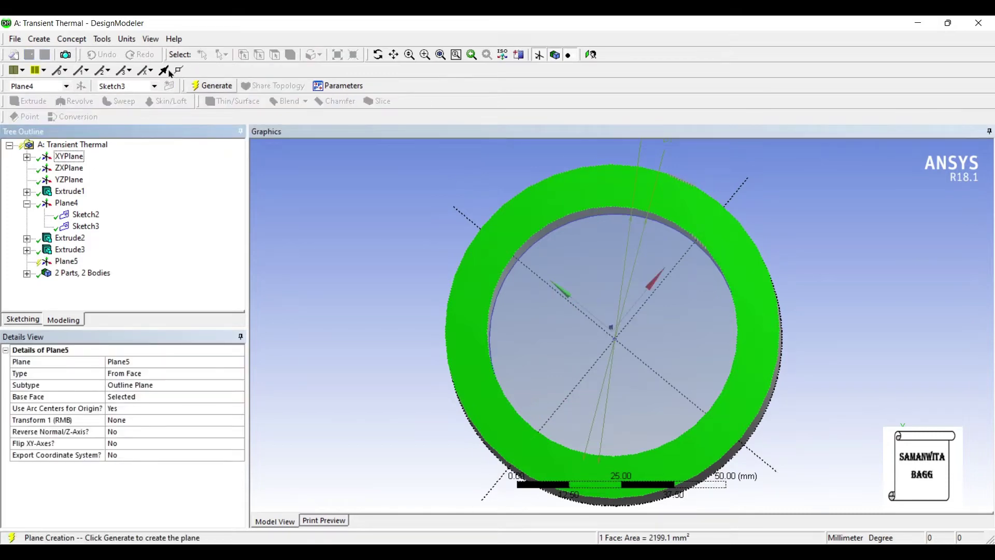
pyautogui.click(472, 51)
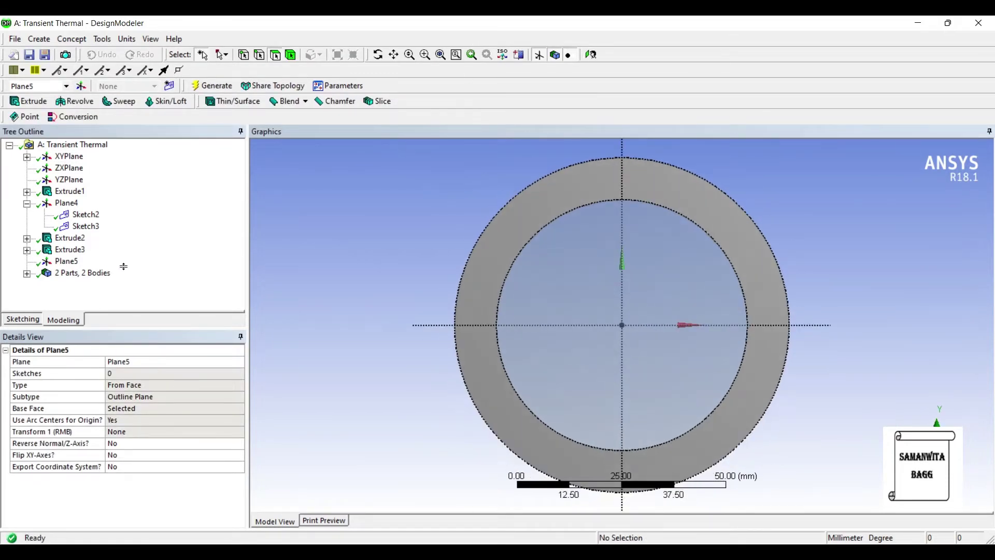
# - Sketch a circle about 43 mm in diameter on Plane5, centred on the origin inside the bore
pyautogui.click(23, 319)
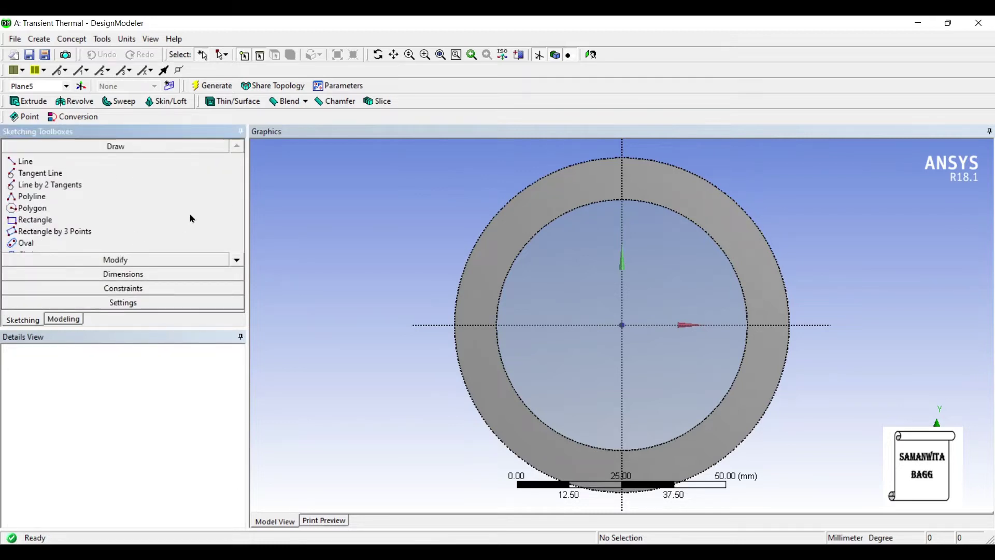
pyautogui.scroll(-1, 190, 215)
pyautogui.click(26, 243)
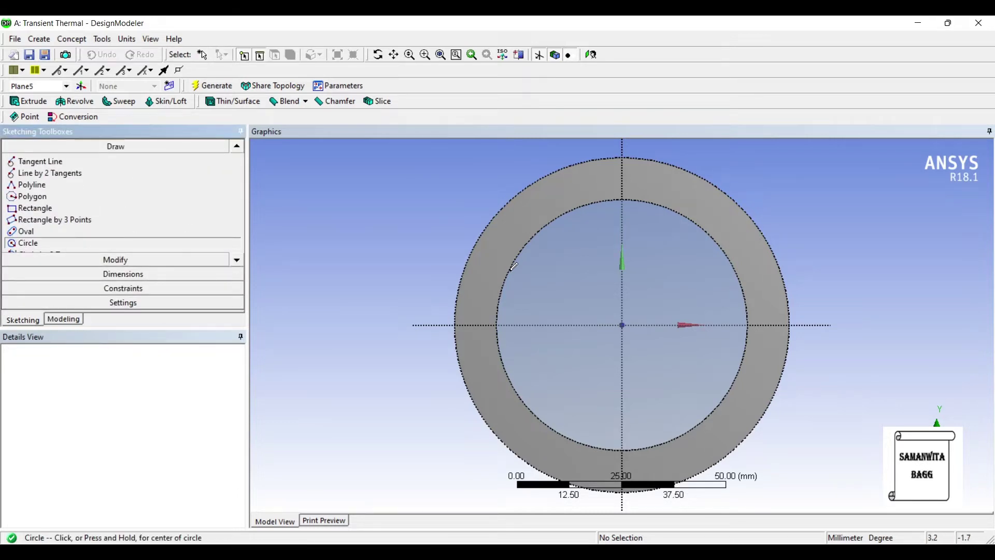
pyautogui.click(622, 326)
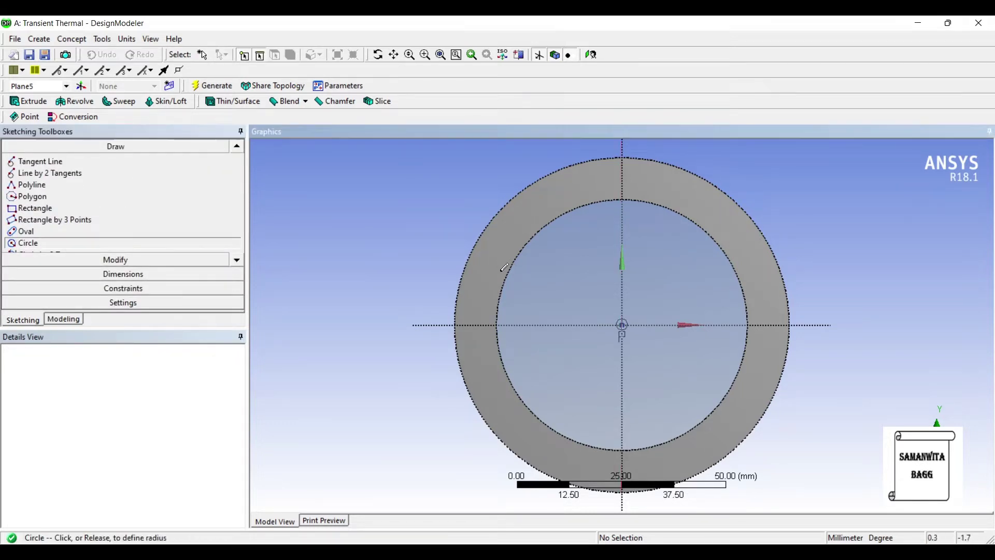
pyautogui.click(552, 305)
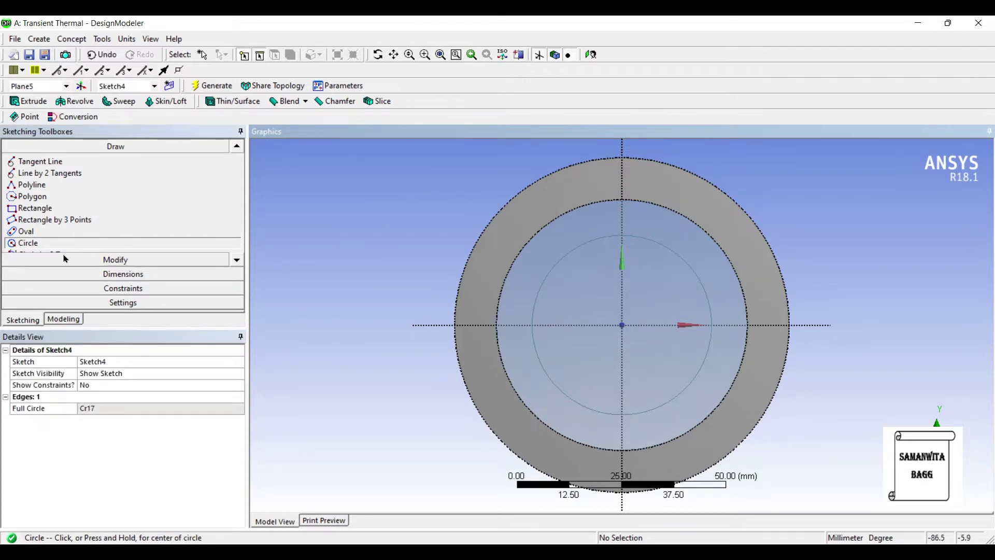
# - Dimension the Plane5 circle's diameter and set it to 50 mm
pyautogui.click(120, 274)
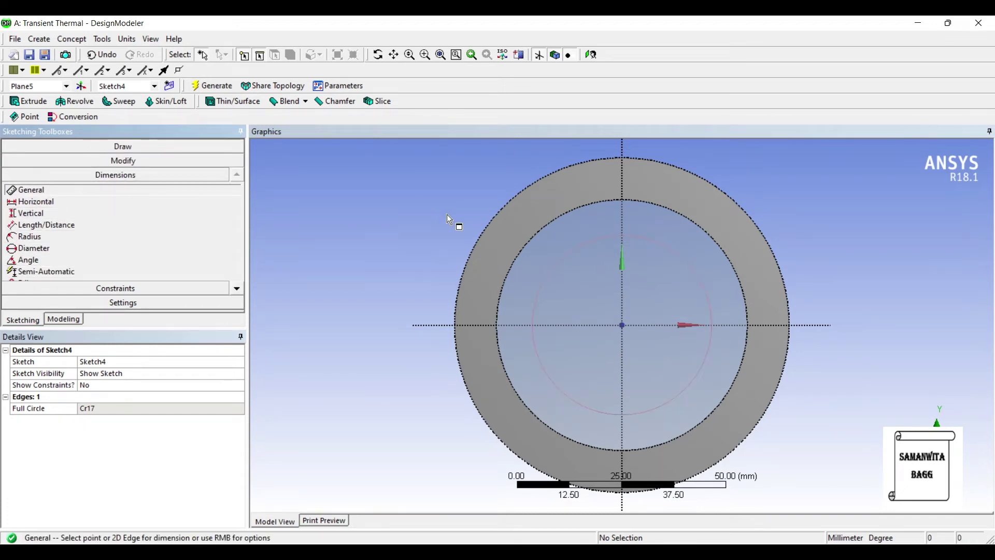
pyautogui.click(431, 244)
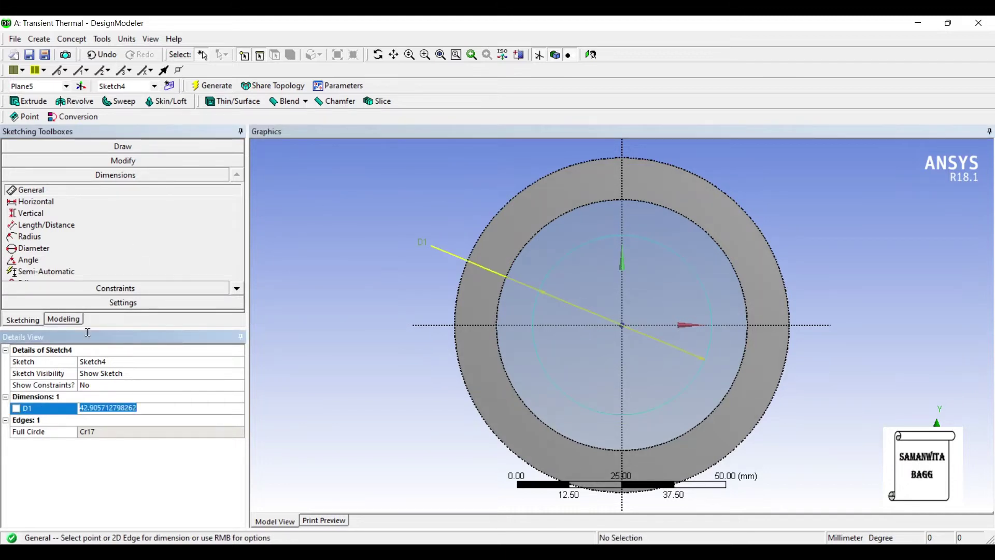
pyautogui.write('50')
pyautogui.press('Return')
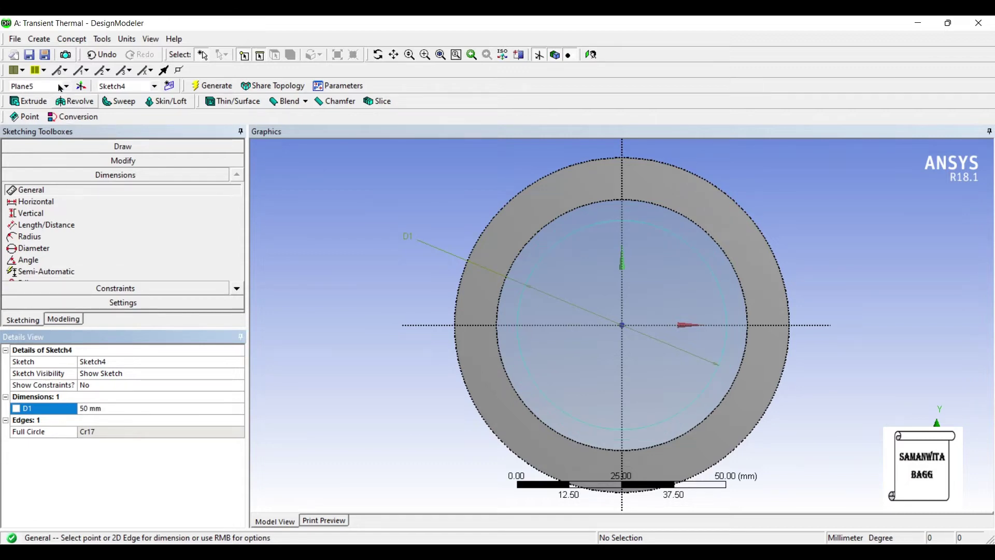
# - Extrude the 50 mm circle as Cut Material with a depth of 25 mm through the inner cylinder and generate it
pyautogui.click(22, 100)
pyautogui.moveTo(494, 233); pyautogui.dragTo(584, 231, button='middle')
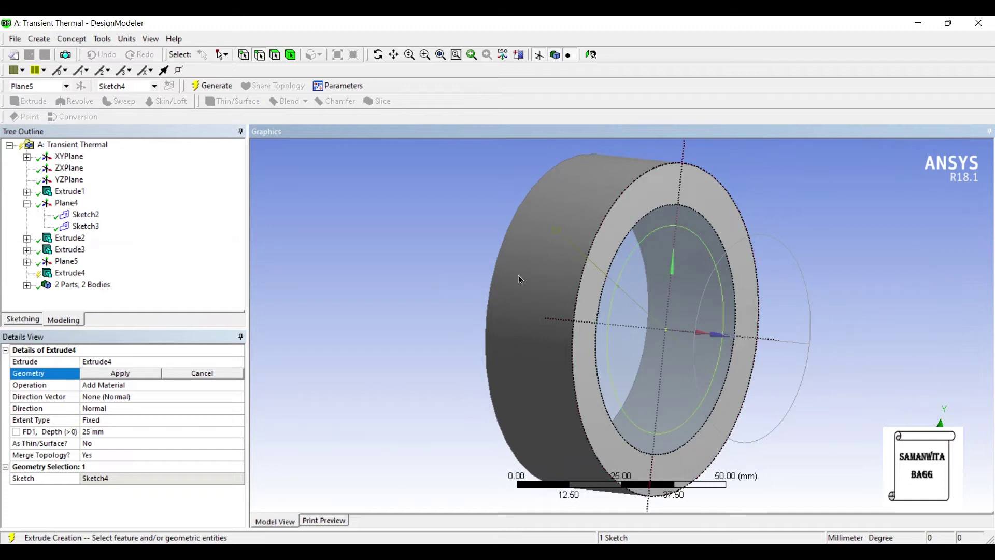
pyautogui.click(102, 346)
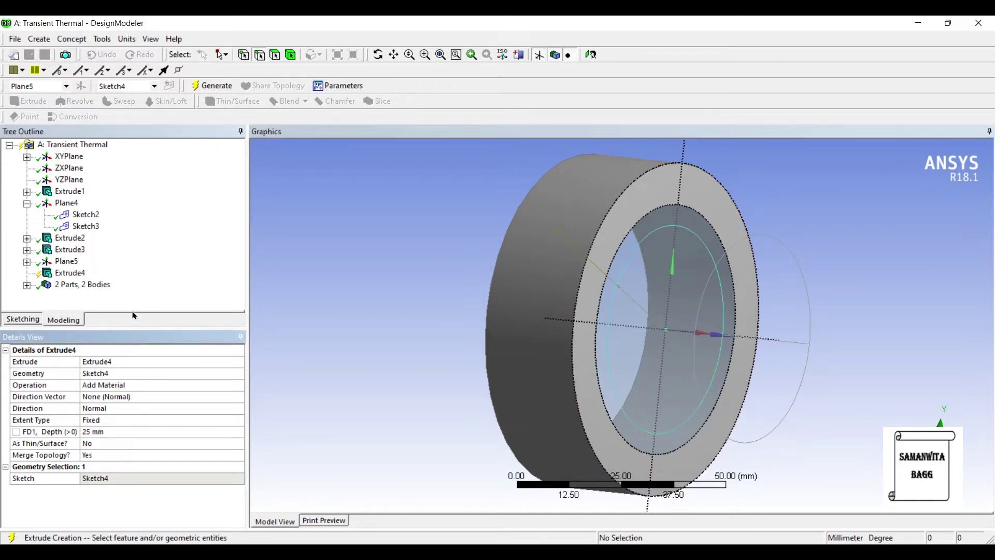
pyautogui.click(166, 385)
pyautogui.click(239, 385)
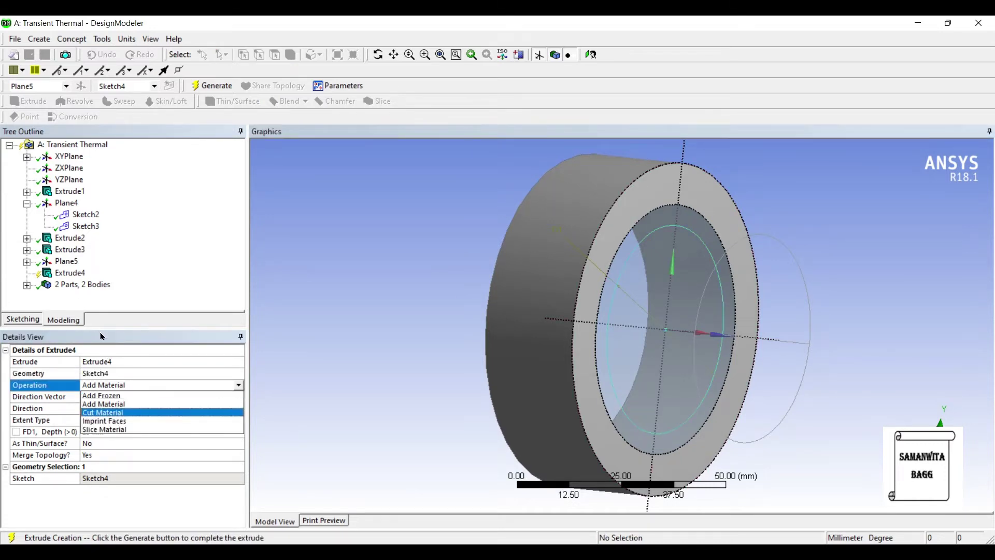
pyautogui.press('Return')
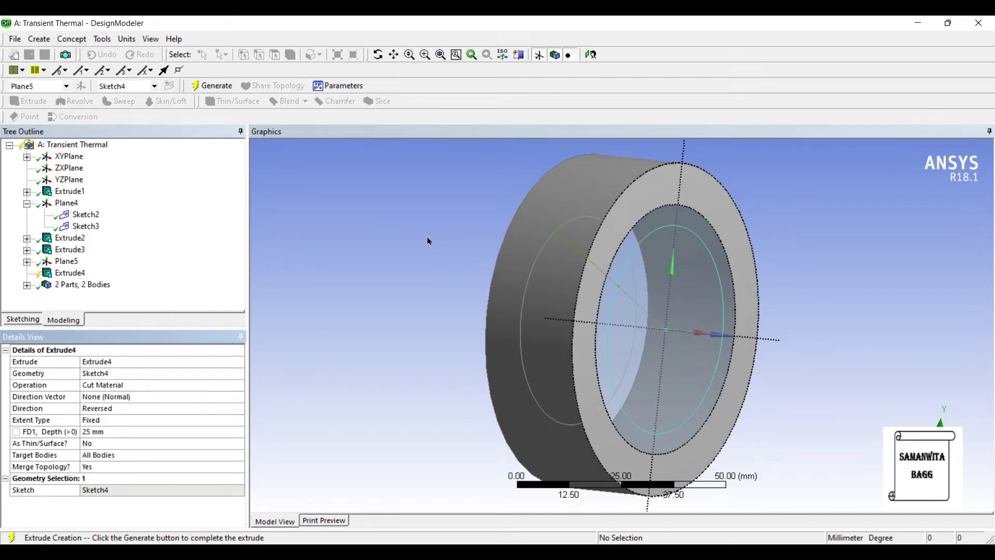
pyautogui.click(209, 85)
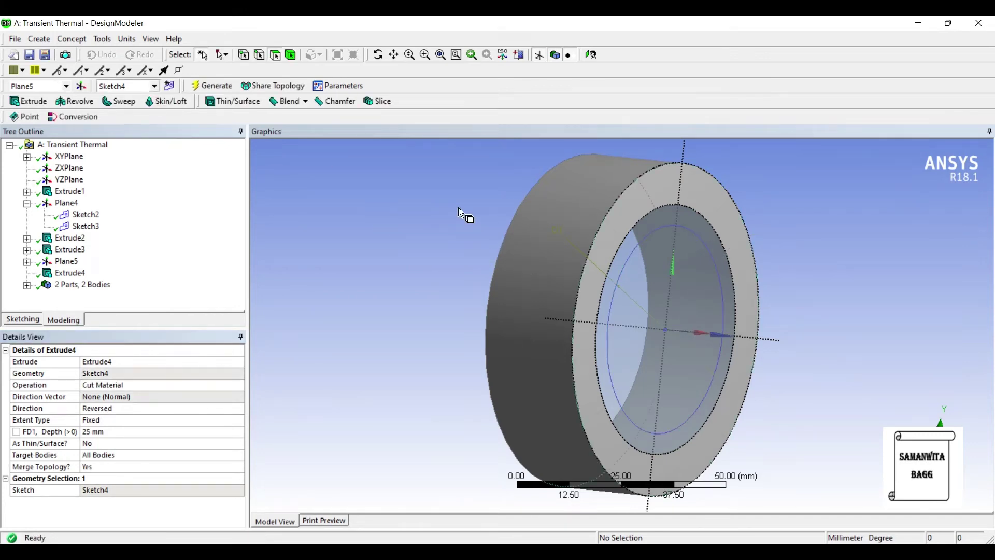
# - Add a second sketch on Plane5 and draw a smaller circle inside the 50 mm circle, centred on the origin
pyautogui.moveTo(469, 218); pyautogui.dragTo(377, 257, button='middle')
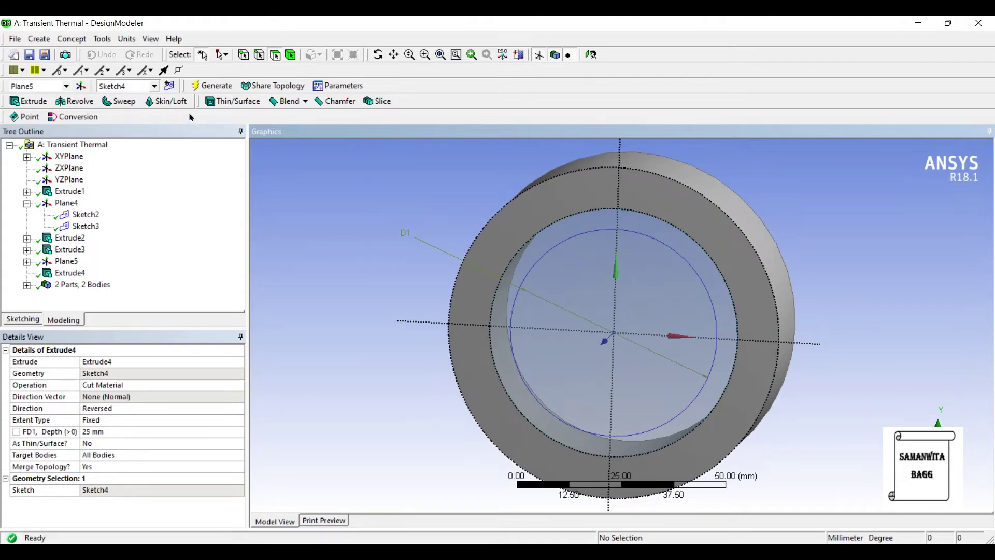
pyautogui.moveTo(496, 234); pyautogui.dragTo(506, 221, button='middle')
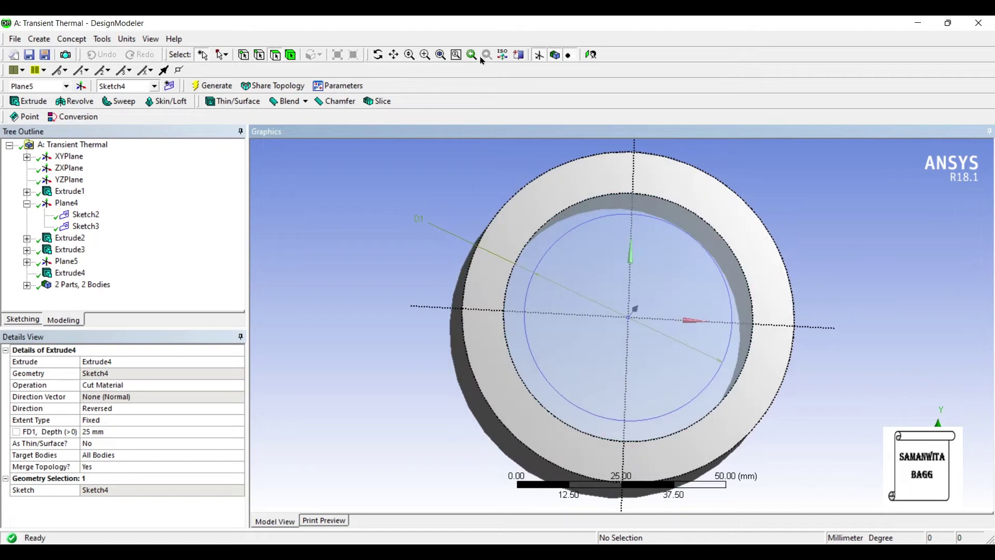
pyautogui.click(590, 54)
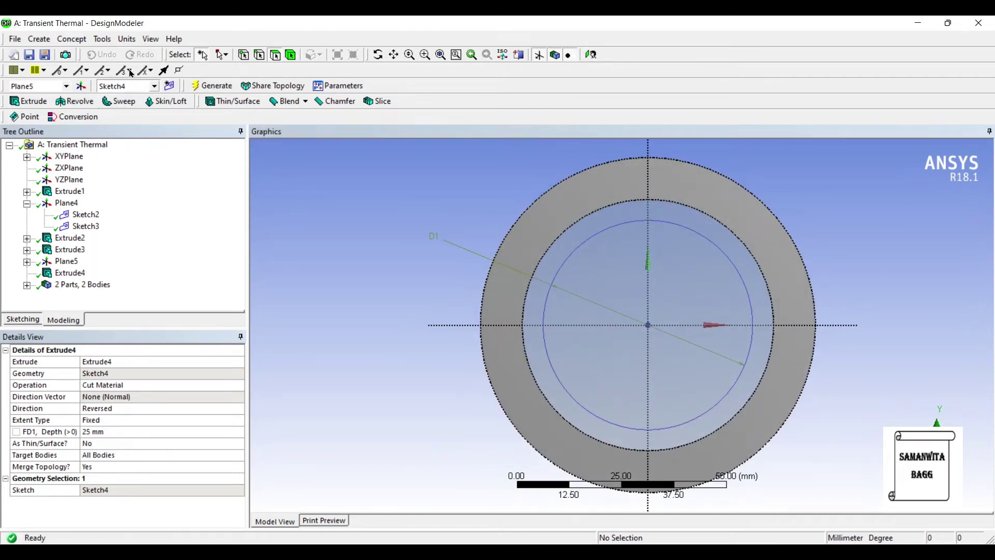
pyautogui.click(169, 85)
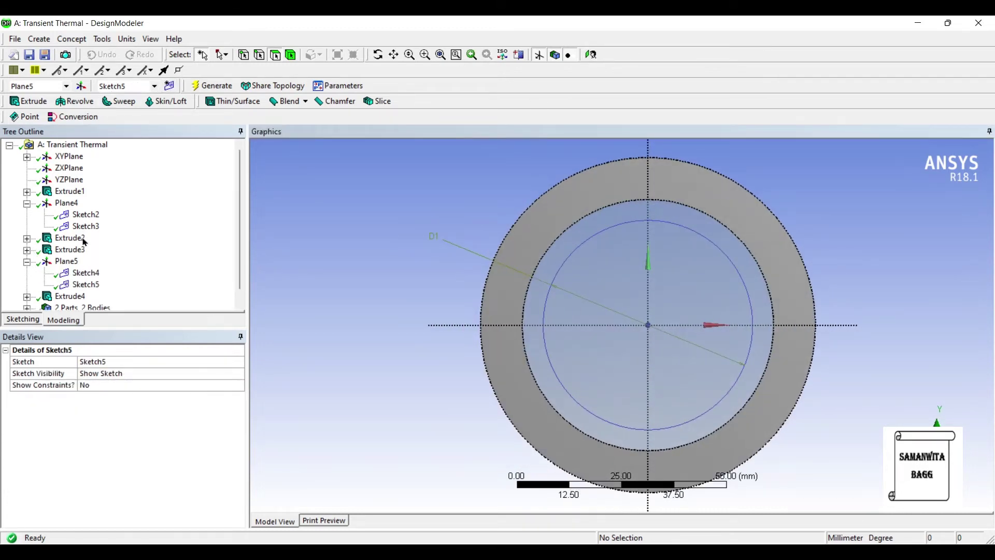
pyautogui.click(85, 284)
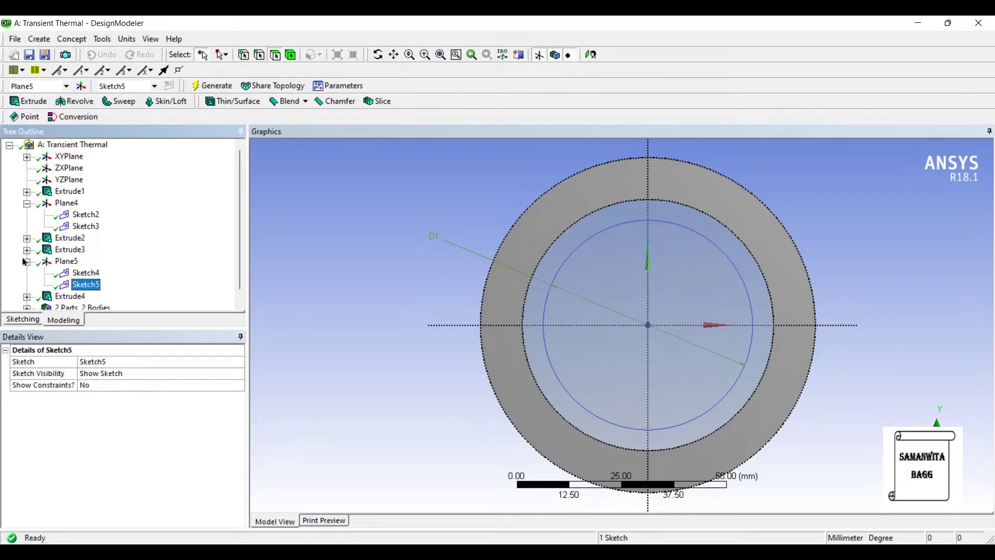
pyautogui.click(23, 318)
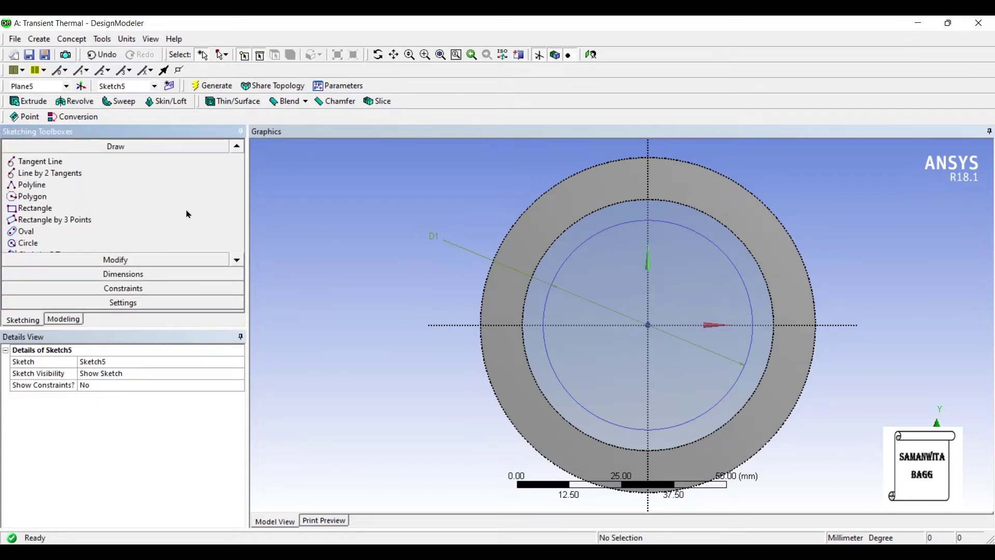
pyautogui.click(26, 243)
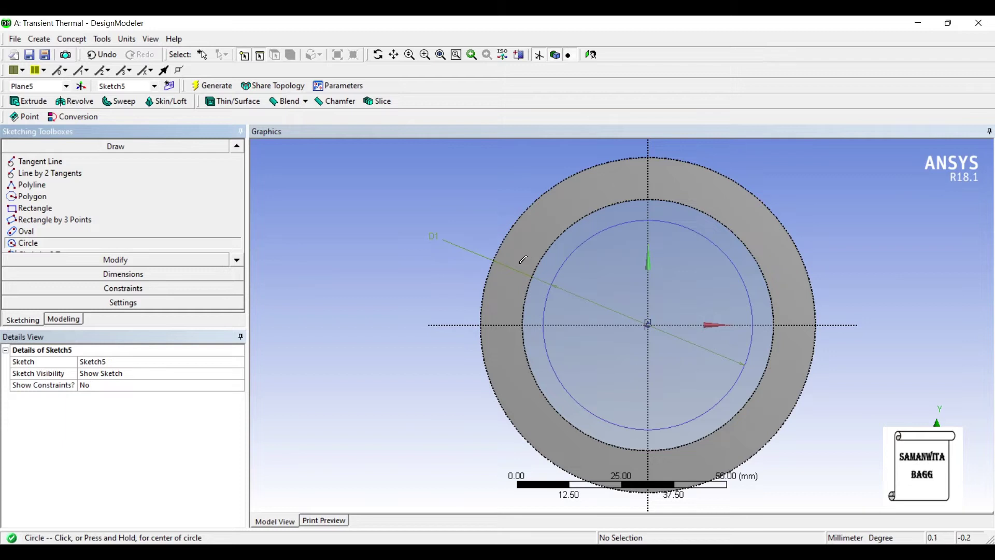
pyautogui.click(648, 325)
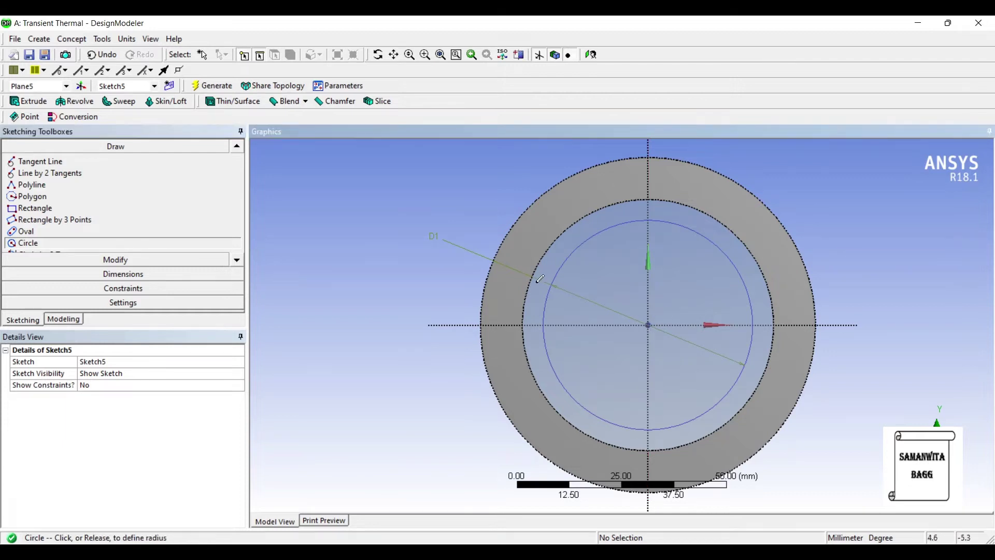
pyautogui.click(566, 308)
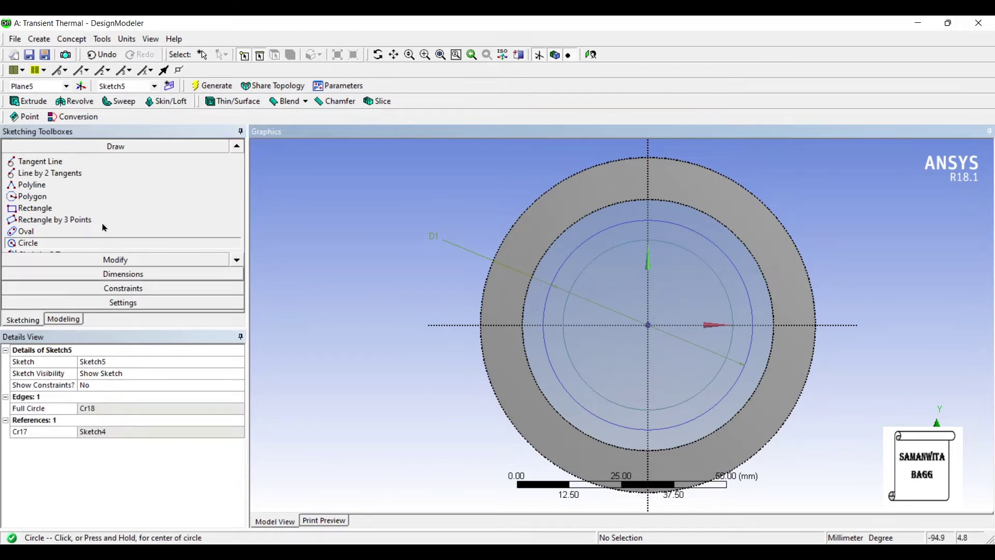
# - Dimension the diameter of the new inner circle on Plane5 and set it to 50 mm
pyautogui.click(104, 274)
pyautogui.click(611, 249)
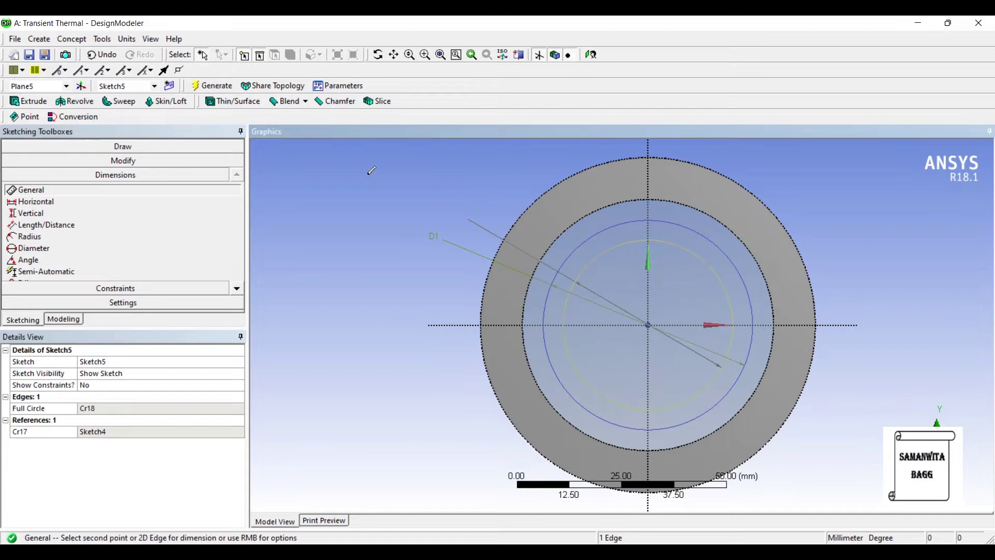
pyautogui.click(460, 215)
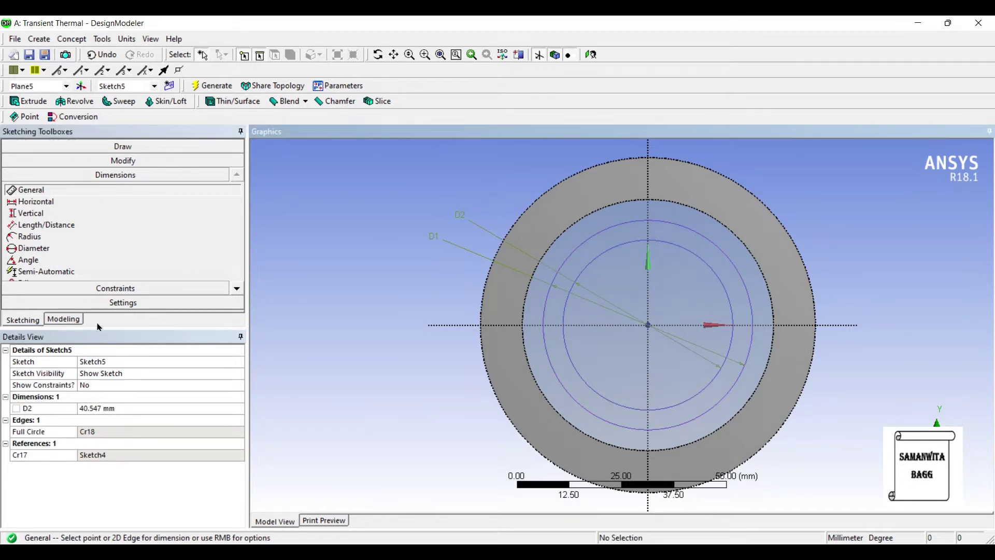
pyautogui.click(90, 408)
pyautogui.write('50')
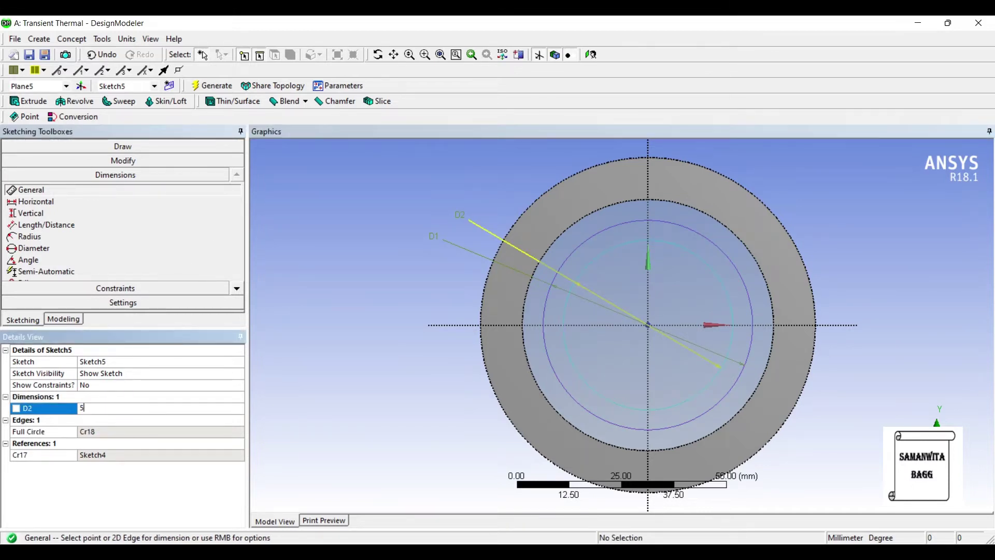
pyautogui.press('Return')
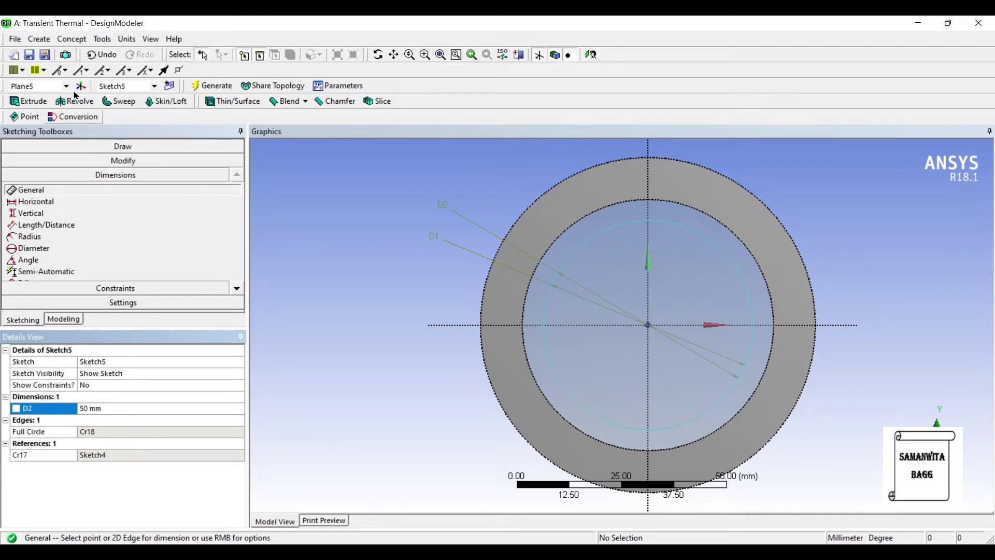
# - Extrude the new 50 mm circle as Add Material in the reversed direction with a 25 mm depth and generate it
pyautogui.click(28, 101)
pyautogui.moveTo(430, 208); pyautogui.dragTo(560, 209, button='middle')
pyautogui.click(107, 373)
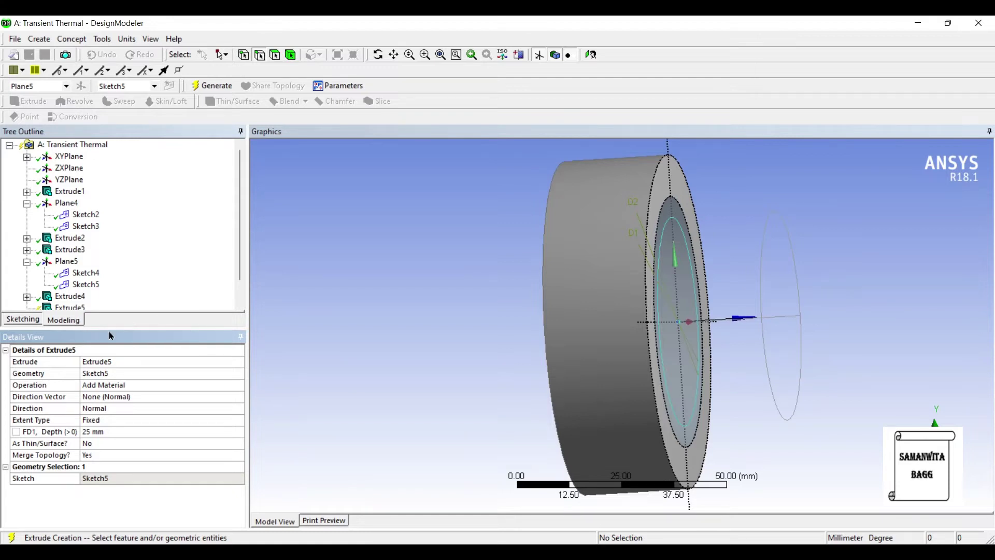
pyautogui.click(179, 409)
pyautogui.click(239, 408)
pyautogui.click(149, 426)
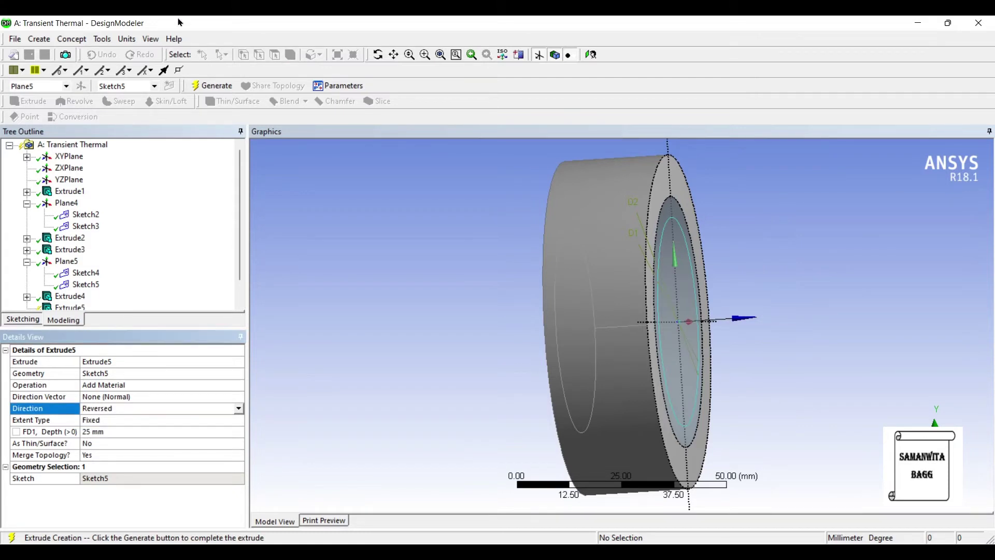
pyautogui.click(211, 86)
pyautogui.moveTo(409, 200); pyautogui.dragTo(327, 202, button='middle')
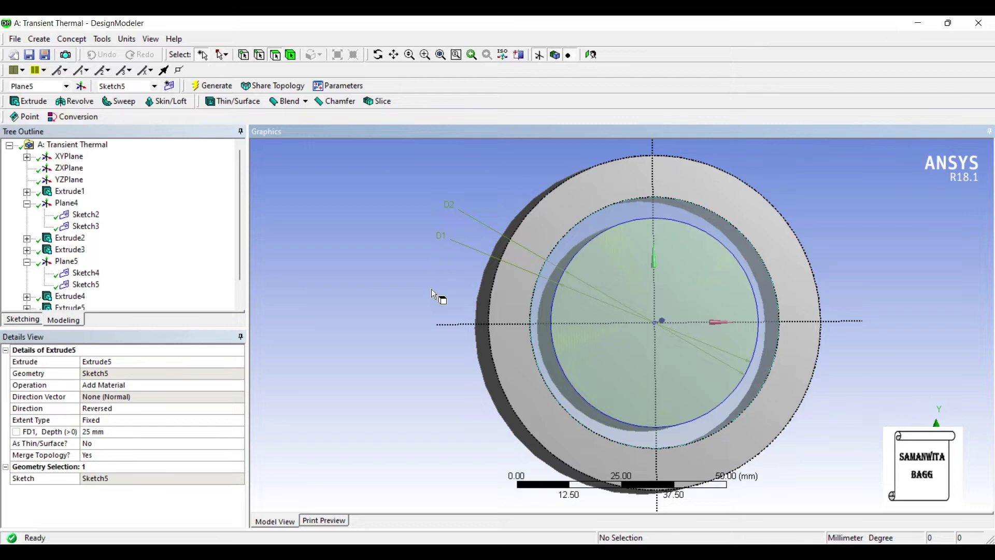
pyautogui.moveTo(516, 270); pyautogui.dragTo(494, 260, button='middle')
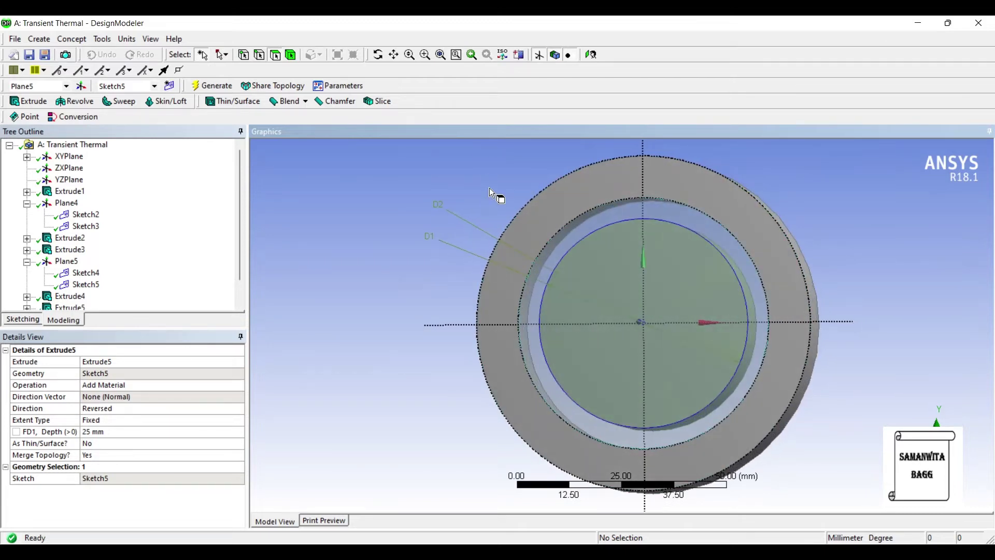
pyautogui.scroll(-1, 94, 201)
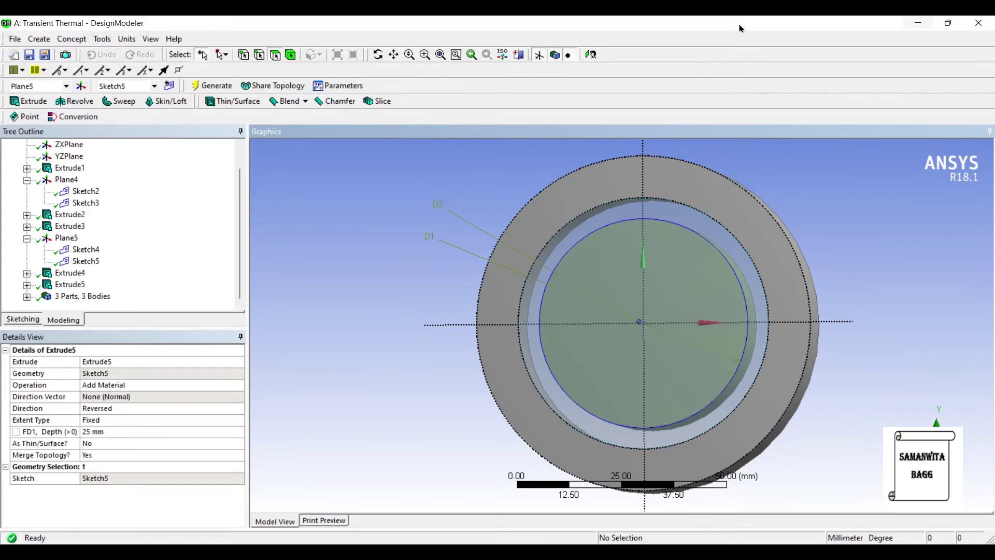
# - Switch to Workbench, open the Transient Thermal system's Model in Mechanical, and list the solid bodies under Geometry
pyautogui.click(918, 23)
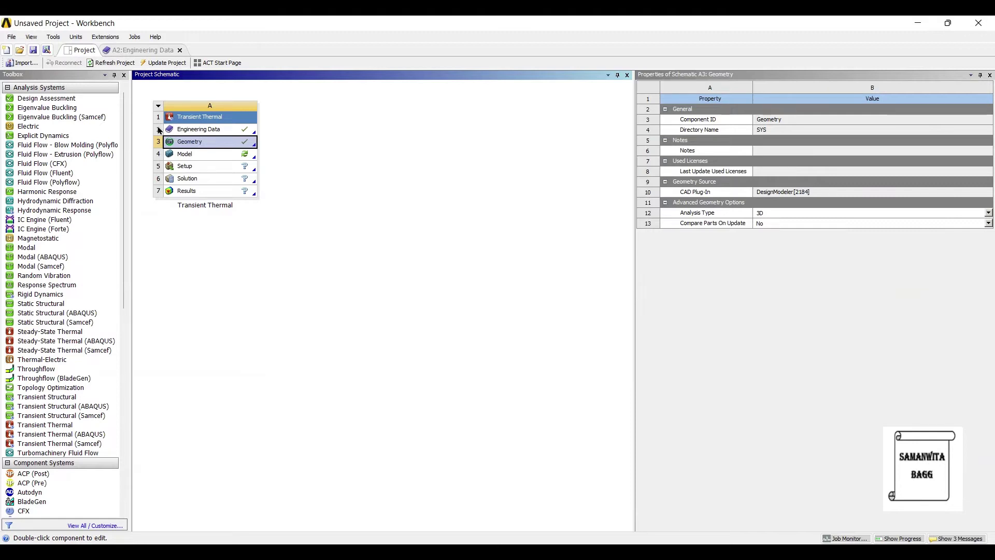
pyautogui.doubleClick(187, 153)
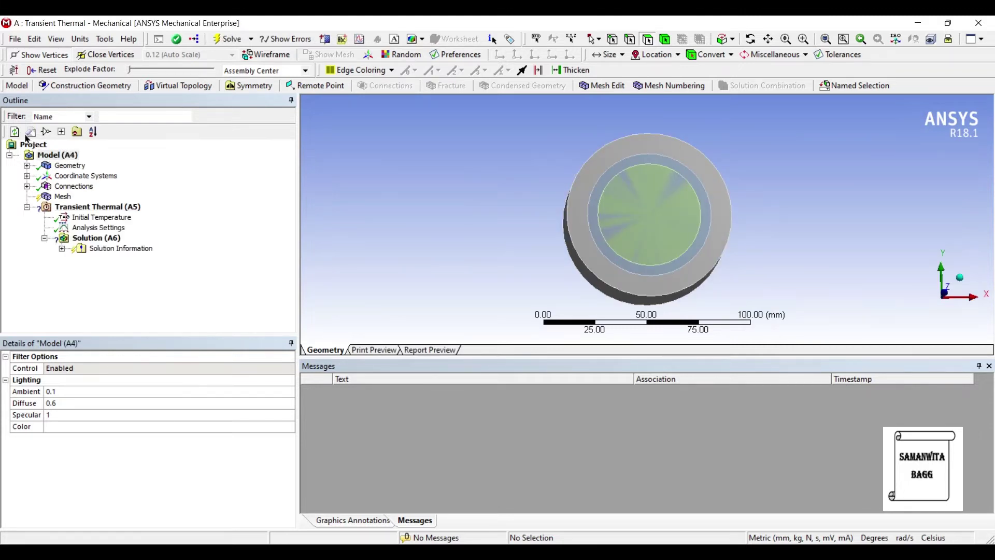
pyautogui.click(27, 165)
pyautogui.click(79, 175)
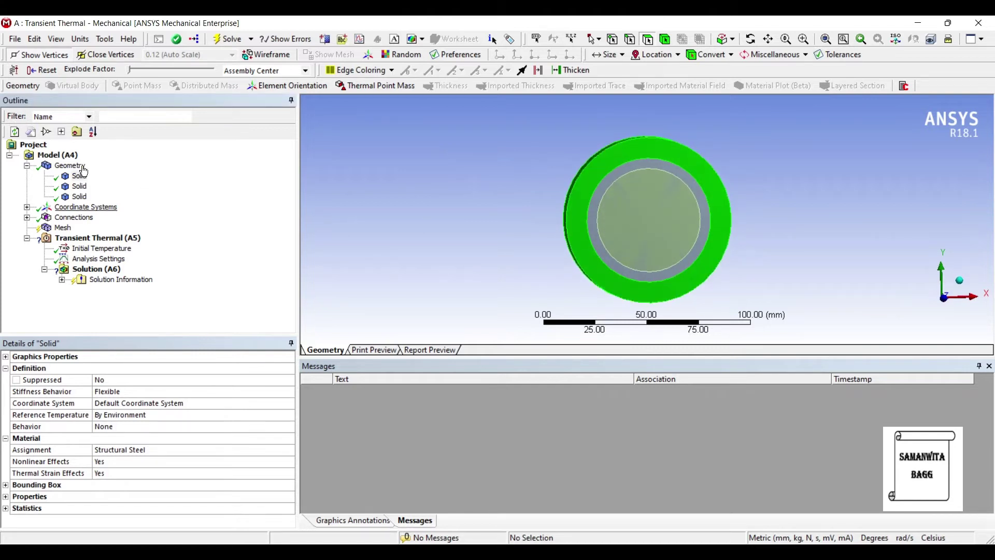
# - Assign Air as the material of the middle body between the outer ring and the central disc
pyautogui.click(79, 186)
pyautogui.click(185, 449)
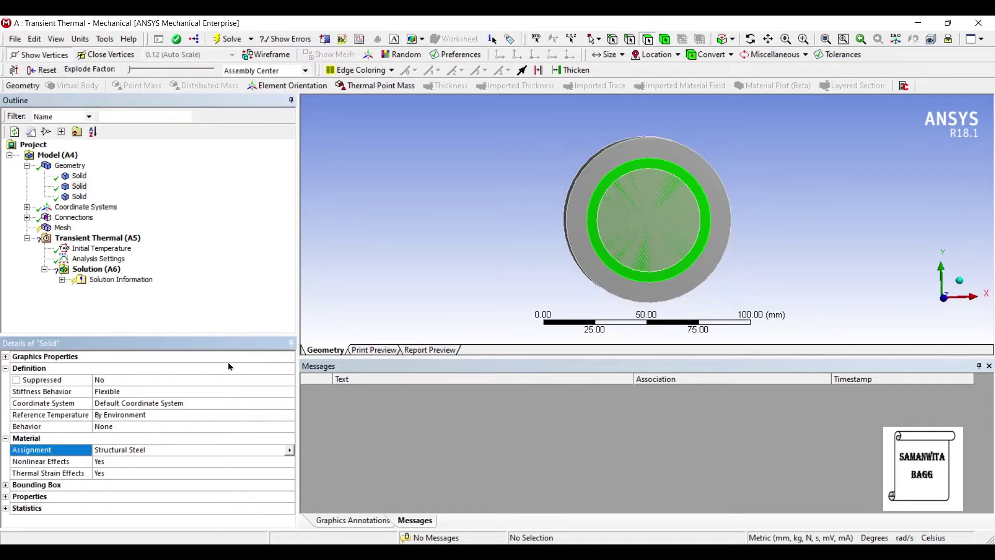
pyautogui.click(289, 450)
pyautogui.click(308, 517)
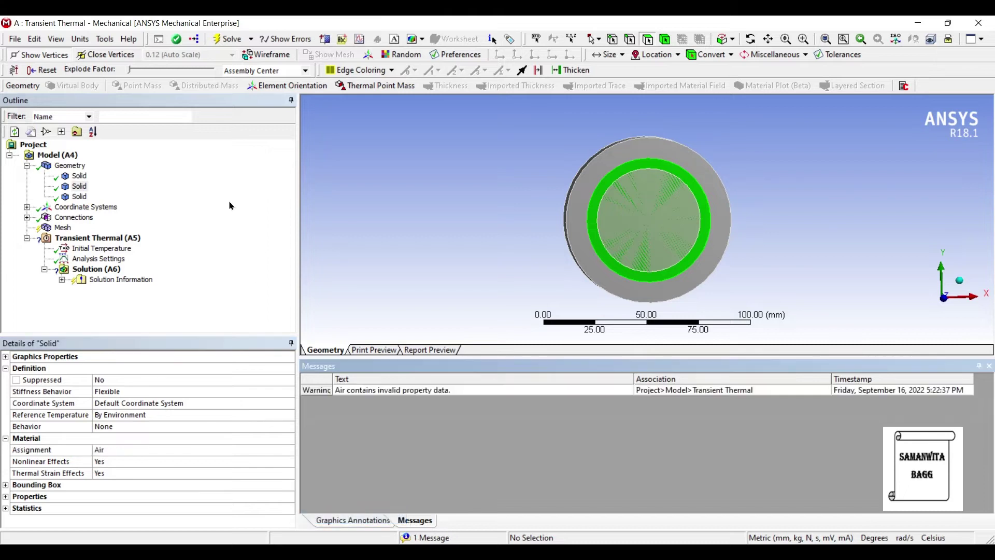
# - Assign Copper Alloy as the material of the central disc body
pyautogui.click(80, 196)
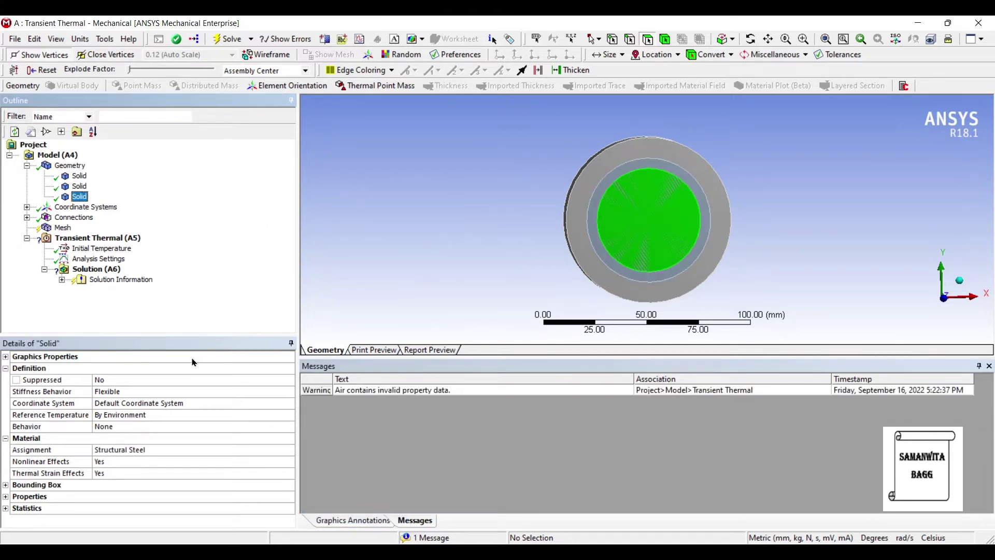
pyautogui.click(183, 449)
pyautogui.click(290, 450)
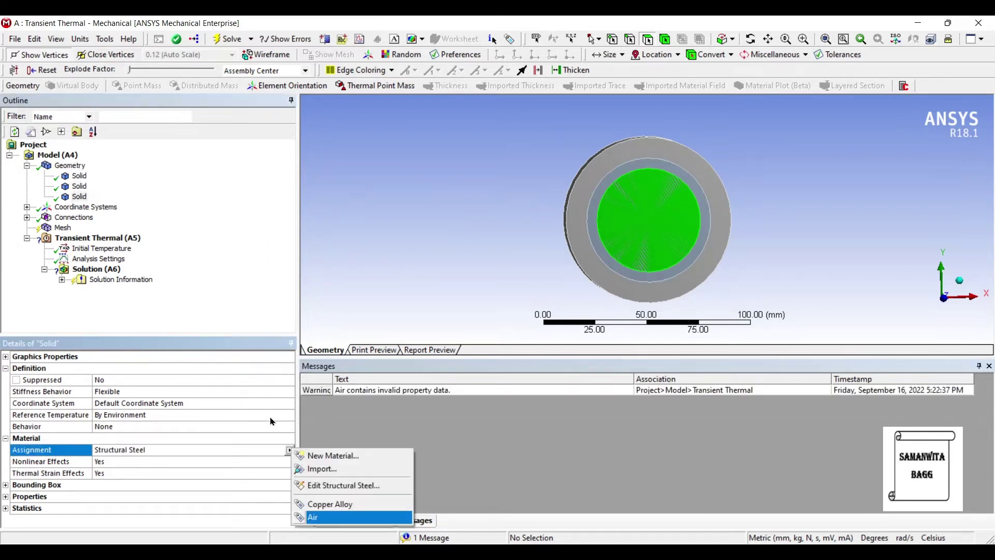
pyautogui.press('Return')
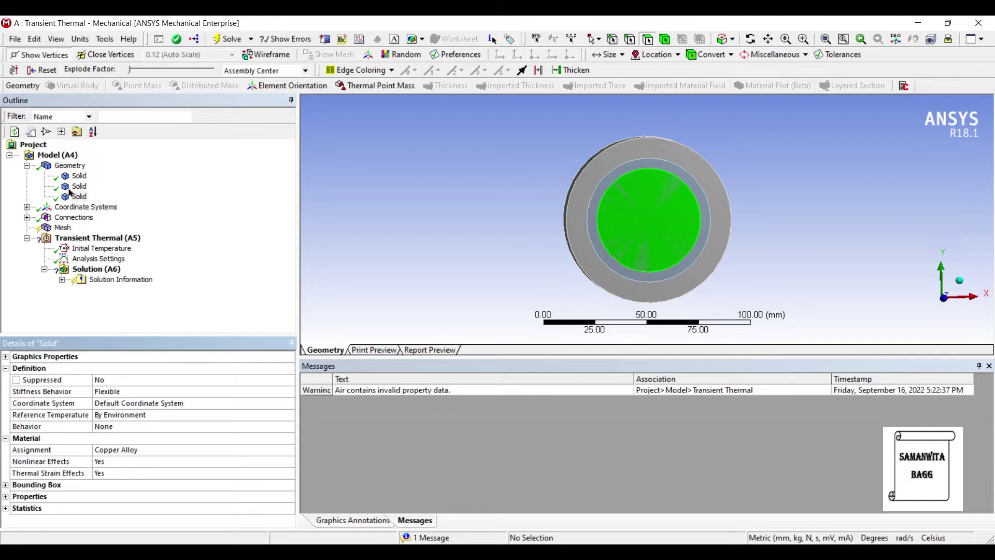
# - Set the mesh sizing's Relevance Center to Fine, update the mesh and inspect it on the model
pyautogui.click(62, 227)
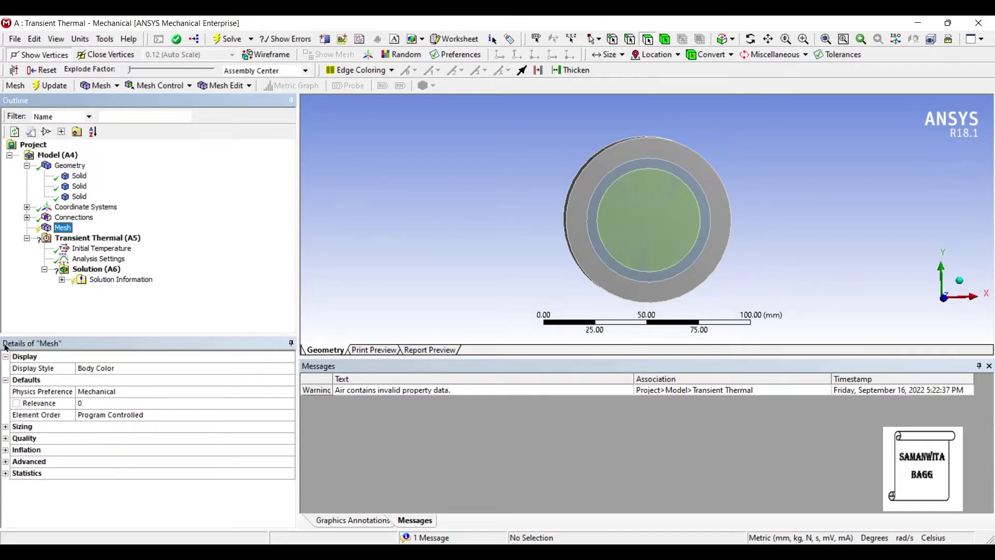
pyautogui.click(5, 426)
pyautogui.click(103, 449)
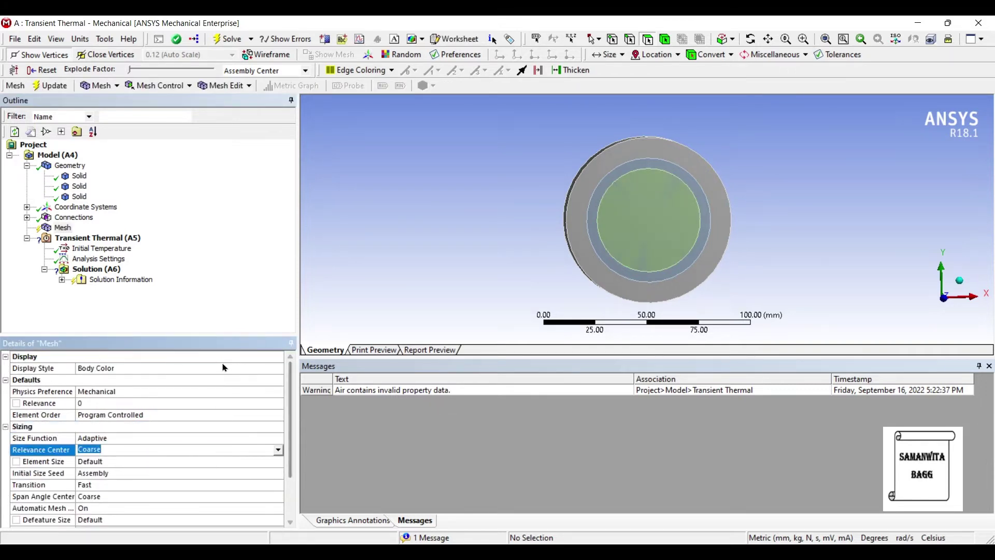
pyautogui.click(279, 450)
pyautogui.click(161, 477)
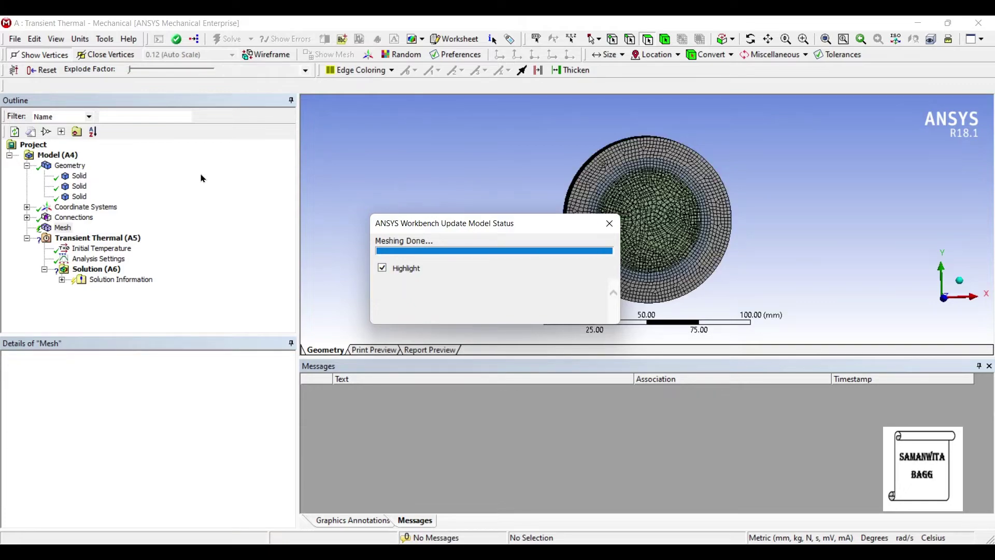
pyautogui.scroll(3, 510, 211)
pyautogui.moveTo(485, 186)
pyautogui.mouseDown(button='middle')
pyautogui.moveTo(472, 185)
pyautogui.moveTo(485, 185)
pyautogui.mouseUp(button='middle')
pyautogui.scroll(-2, 487, 190)
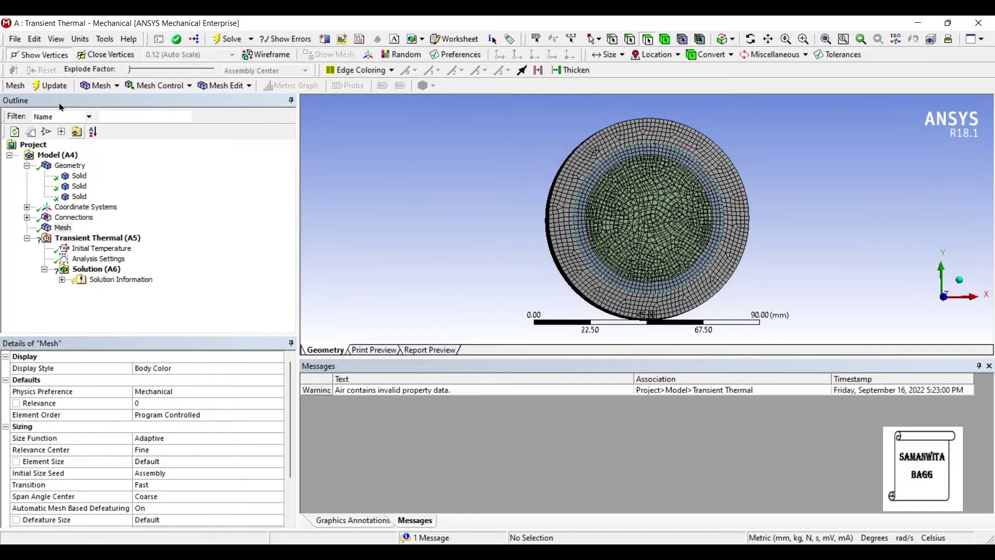
# - Insert a mesh Method control and scope it to the outer ring and the middle body
pyautogui.click(54, 186)
pyautogui.rightClick(67, 227)
pyautogui.moveTo(149, 234)
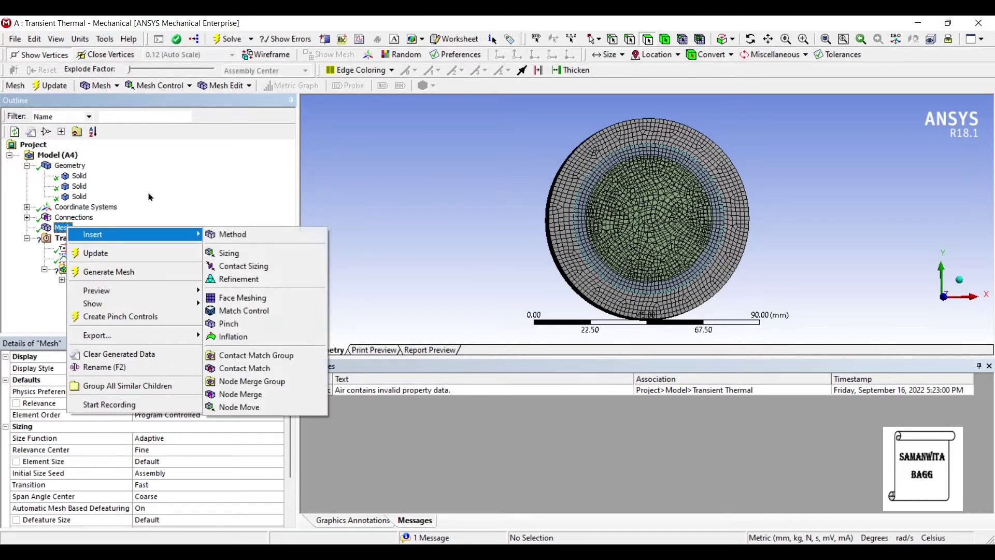
pyautogui.press('Return')
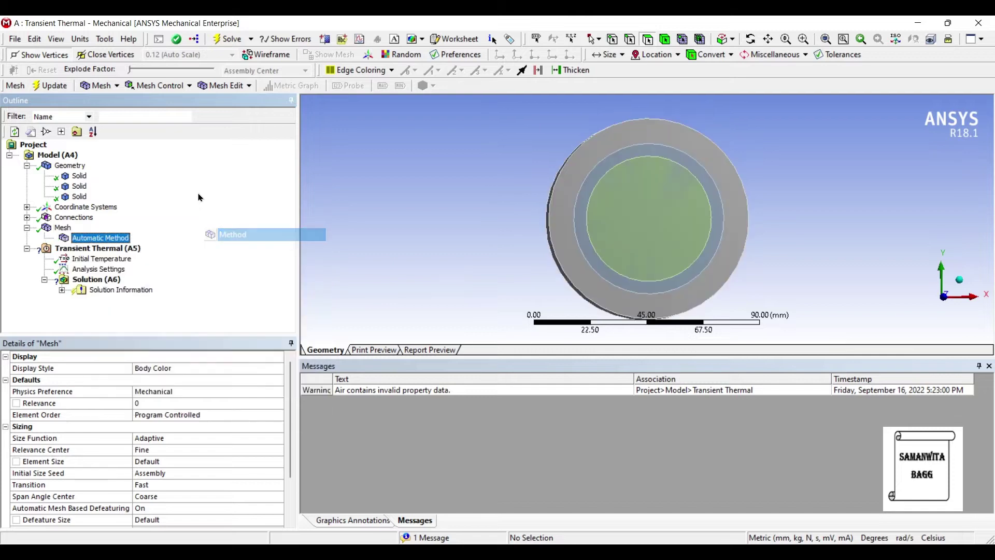
pyautogui.click(90, 379)
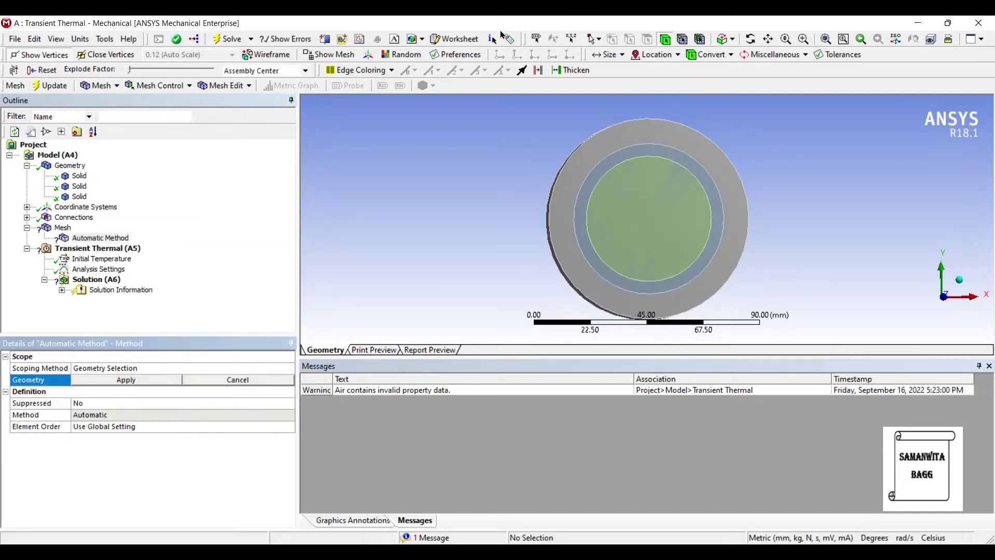
pyautogui.click(662, 152)
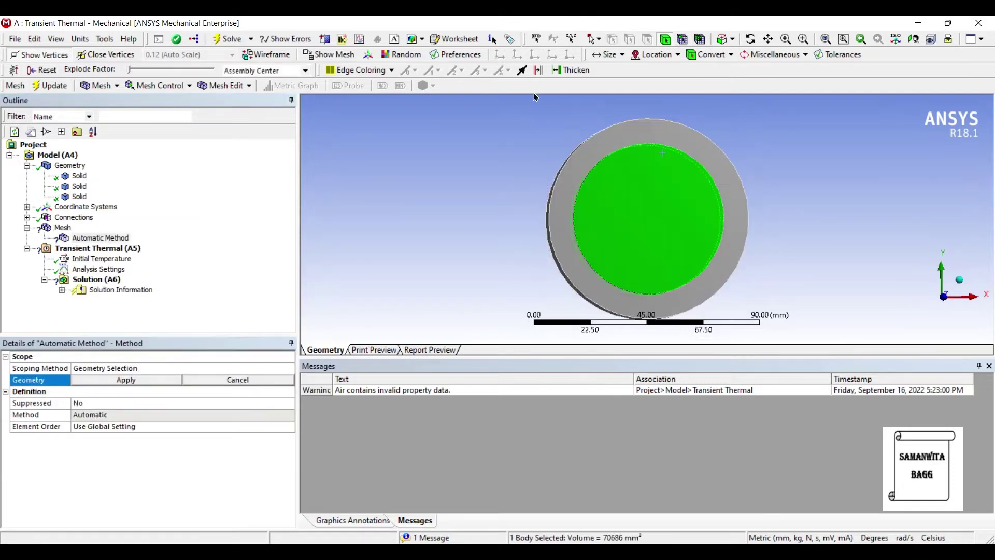
pyautogui.keyDown('ctrl'); pyautogui.click(650, 130); pyautogui.keyUp('ctrl')
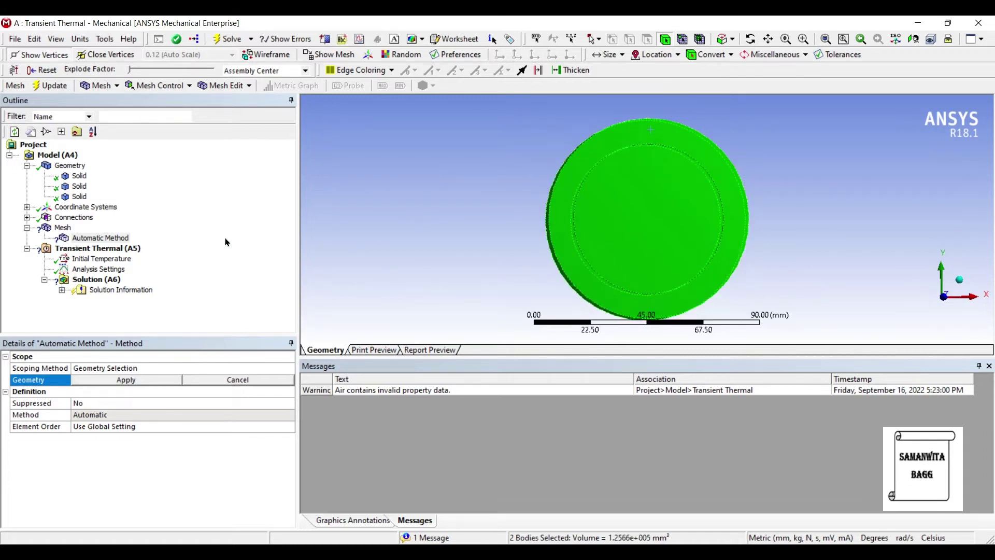
pyautogui.click(126, 379)
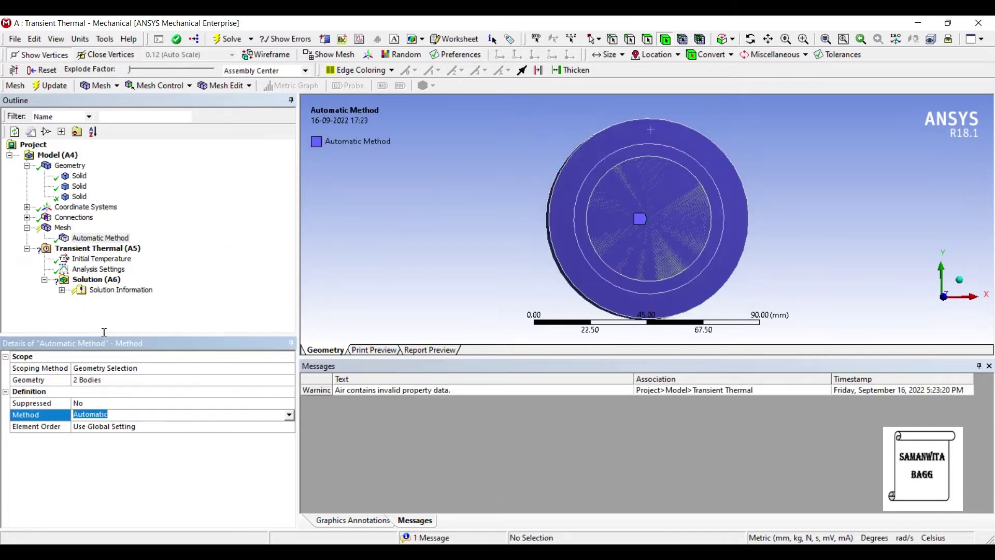
# - Set the mesh method to Tetrahedrons, update the mesh and inspect the new elements
pyautogui.click(289, 414)
pyautogui.press('Down')
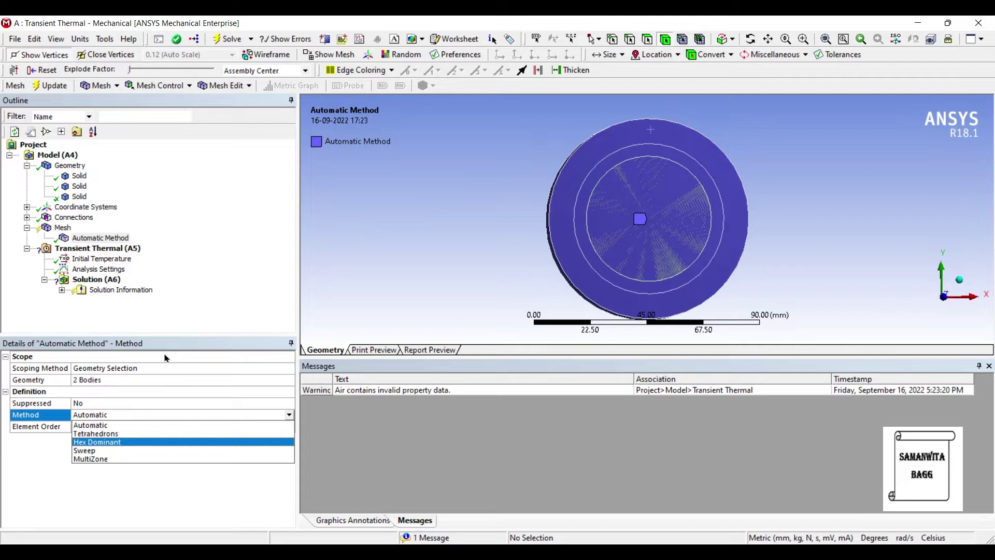
pyautogui.press('Return')
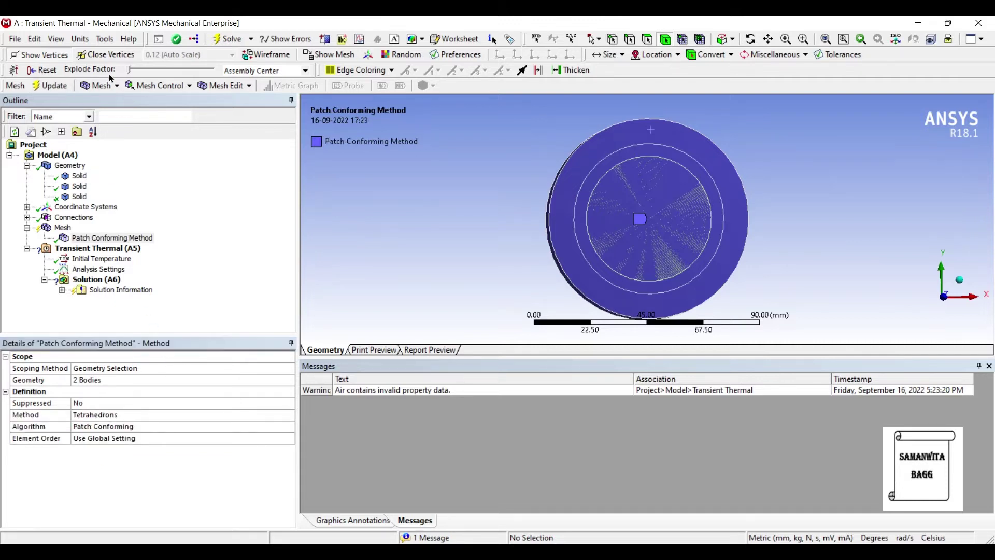
pyautogui.press('F5')
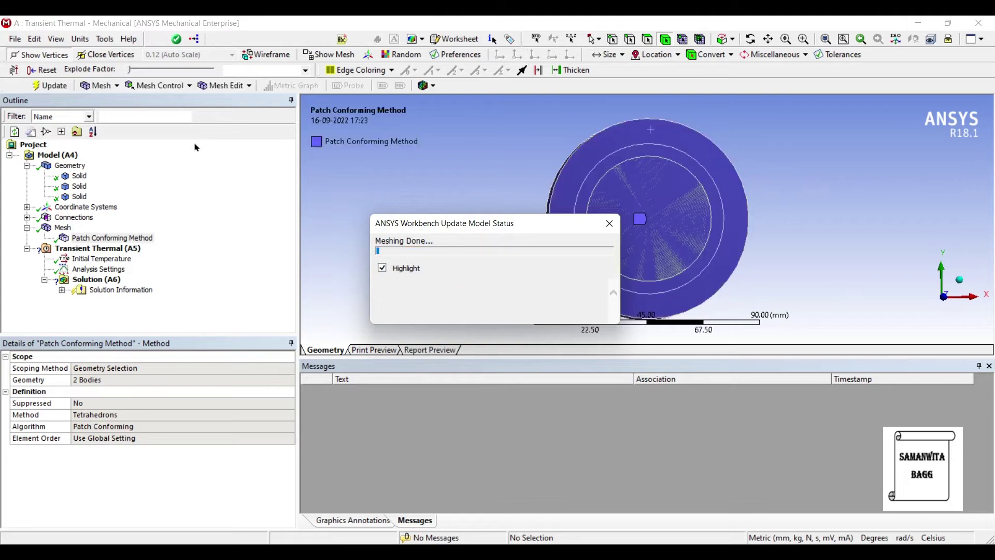
pyautogui.click(62, 228)
pyautogui.scroll(3, 493, 176)
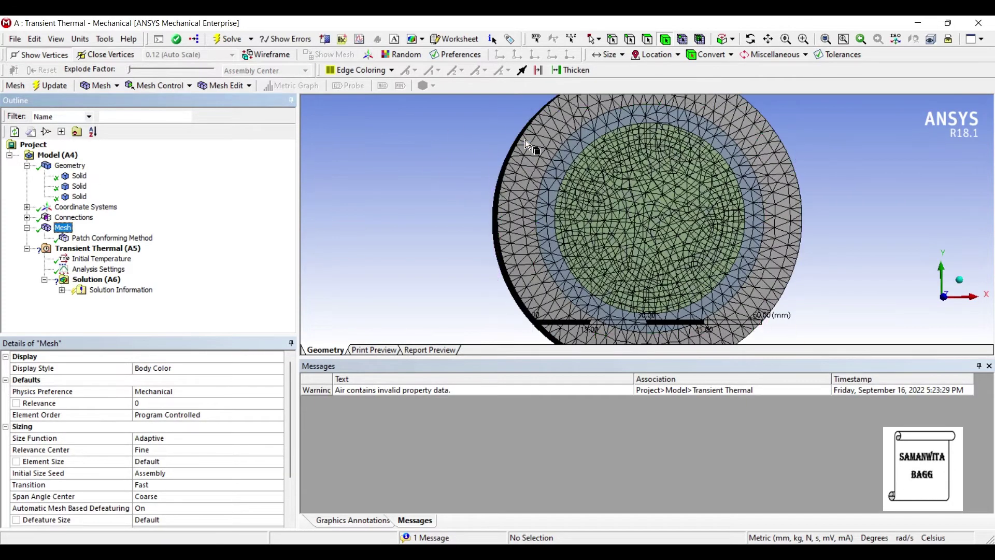
pyautogui.moveTo(466, 173); pyautogui.dragTo(548, 162, button='middle')
pyautogui.scroll(-3, 513, 182)
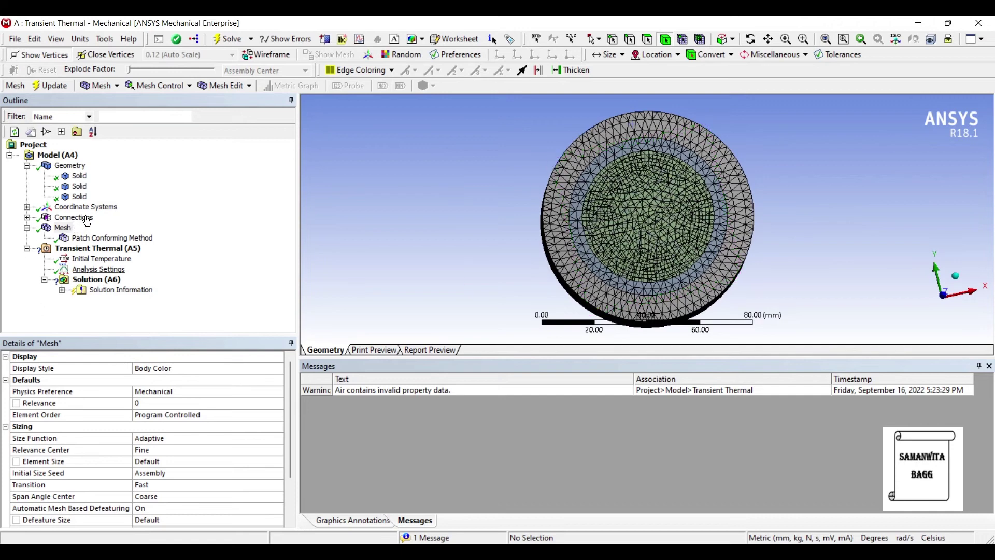
# - Insert a Convection load in the transient thermal analysis
pyautogui.click(105, 269)
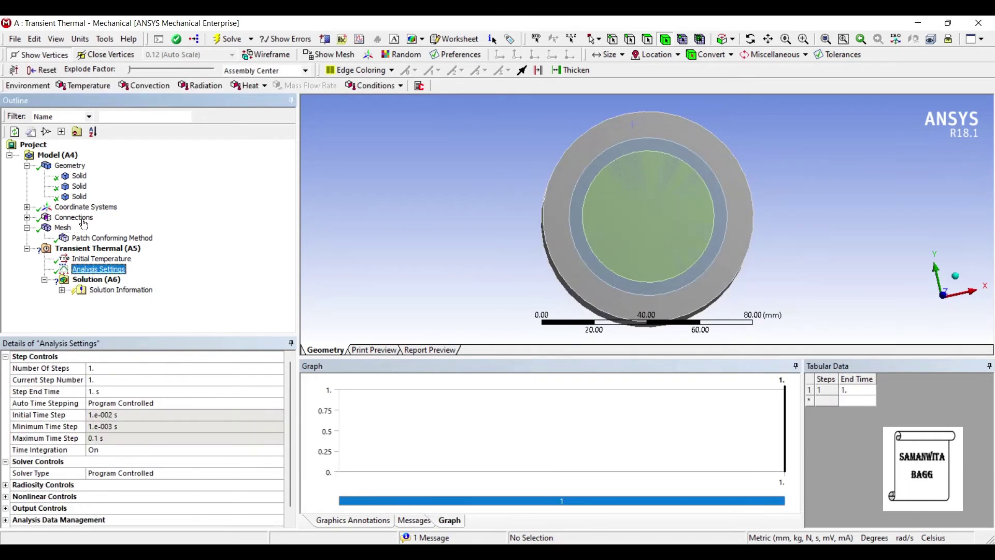
pyautogui.rightClick(104, 269)
pyautogui.press('Right')
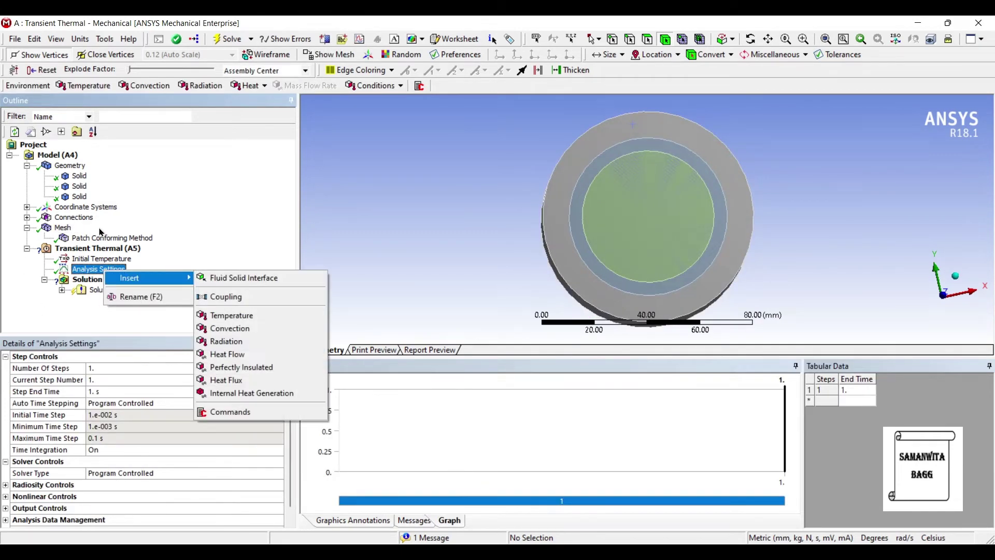
pyautogui.press('Down')
pyautogui.press('Down')
pyautogui.press('Down')
pyautogui.press('Down')
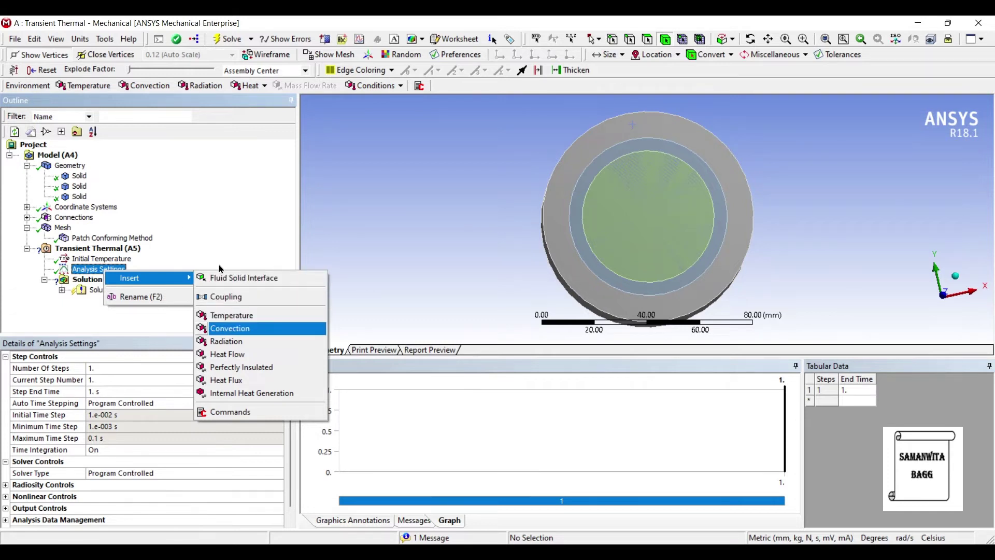
pyautogui.press('Return')
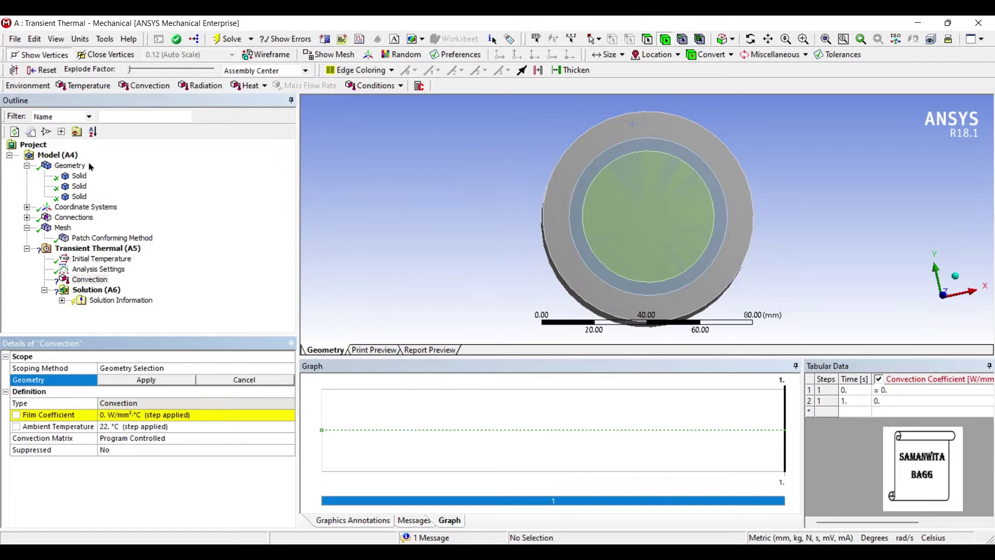
# - Suppress the middle air ring body to expose the side of the central disc
pyautogui.rightClick(78, 186)
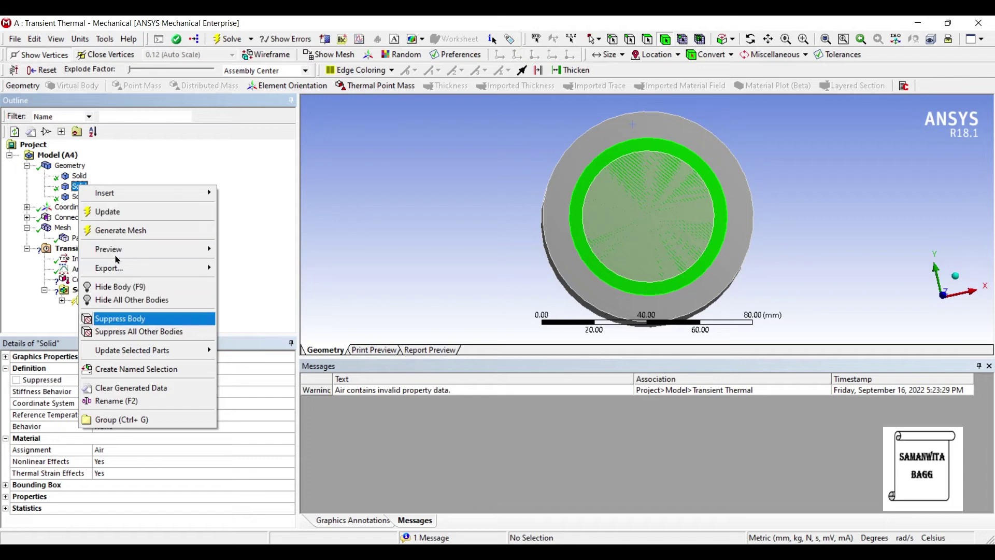
pyautogui.click(120, 318)
pyautogui.moveTo(480, 150); pyautogui.dragTo(494, 165, button='middle')
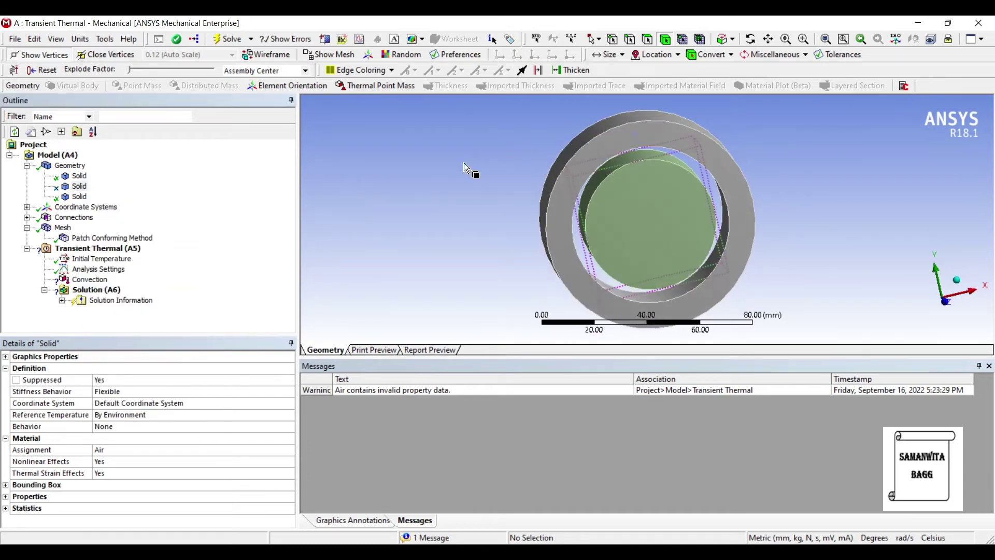
# - Scope the convection to the central disc's cylindrical side face and set its film coefficient to 15 W/mm²·°C
pyautogui.click(89, 279)
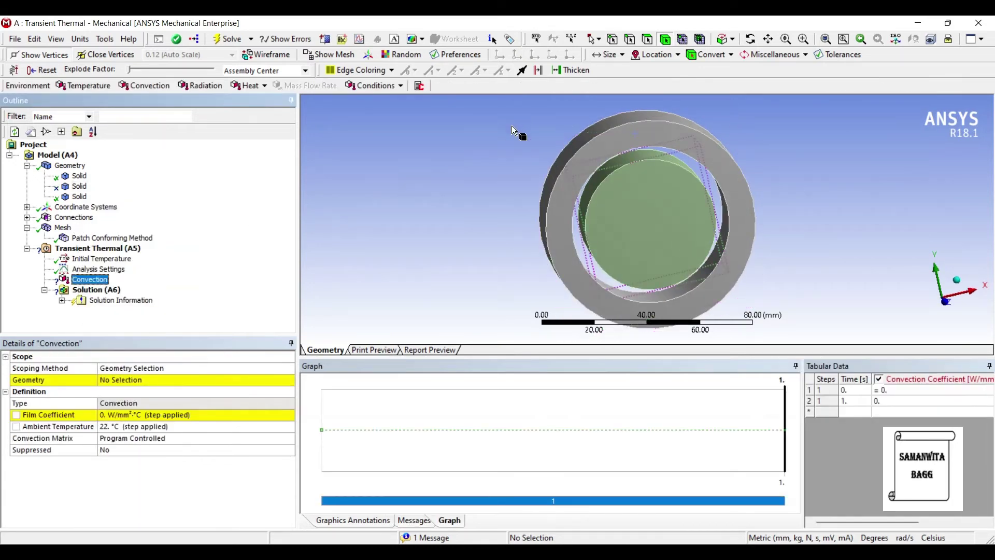
pyautogui.click(639, 154)
pyautogui.click(647, 39)
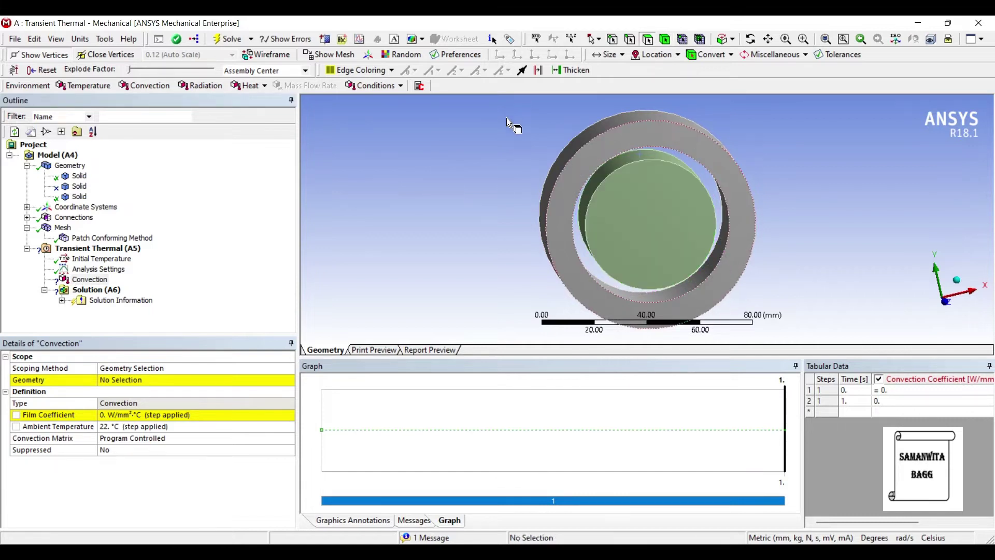
pyautogui.click(634, 158)
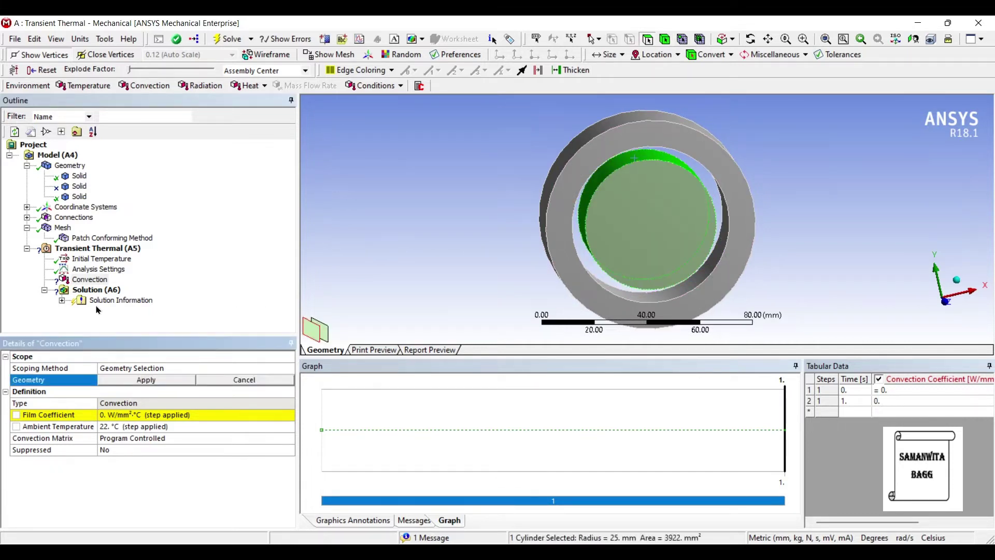
pyautogui.click(121, 380)
pyautogui.click(127, 415)
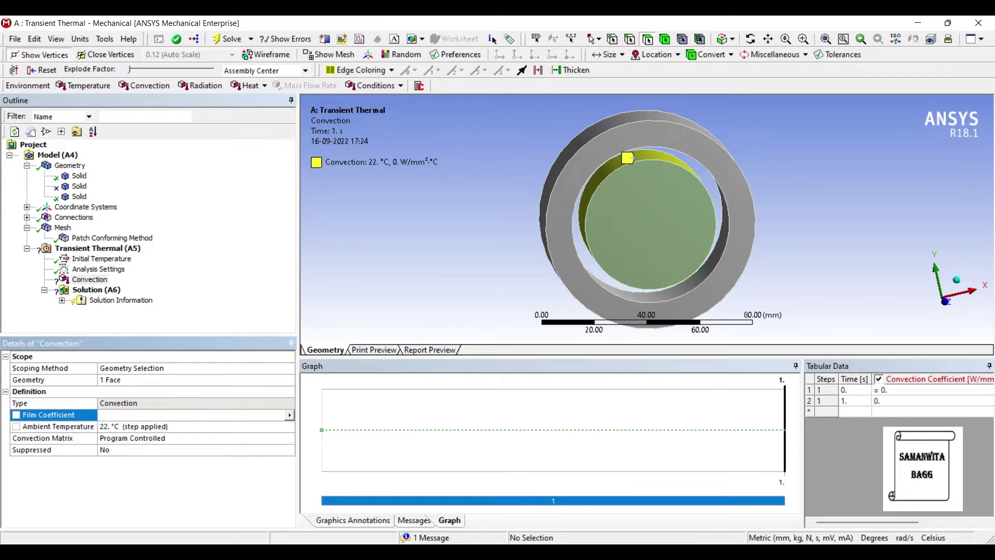
pyautogui.write('15')
pyautogui.press('Return')
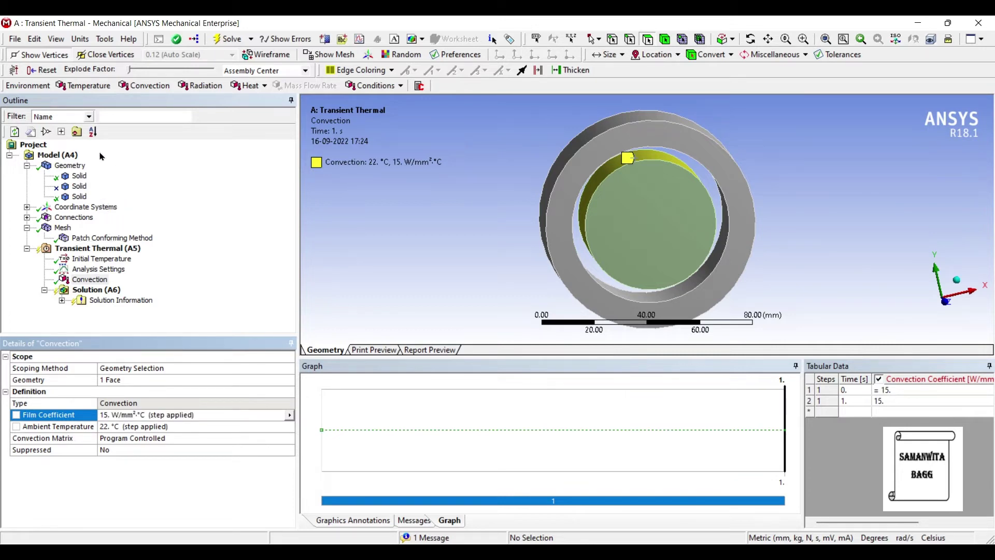
# - Unsuppress the middle air ring body
pyautogui.click(80, 186)
pyautogui.rightClick(79, 186)
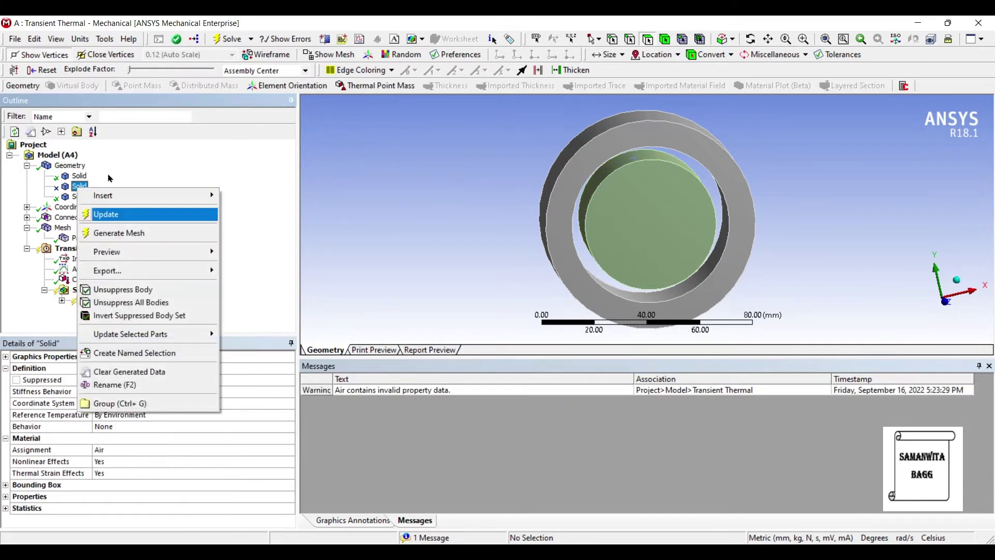
pyautogui.press('Up')
pyautogui.press('Up')
pyautogui.press('Return')
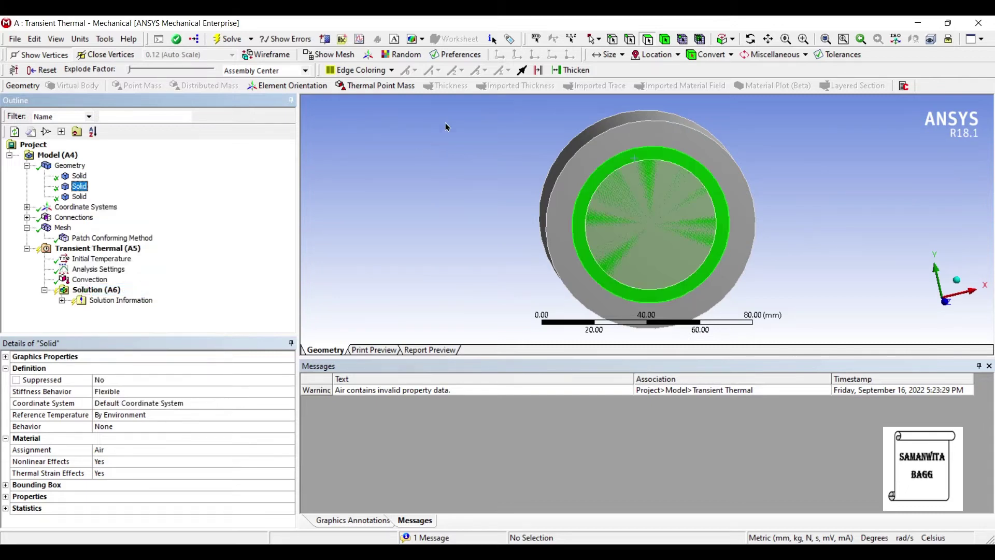
pyautogui.moveTo(473, 159); pyautogui.dragTo(482, 167, button='middle')
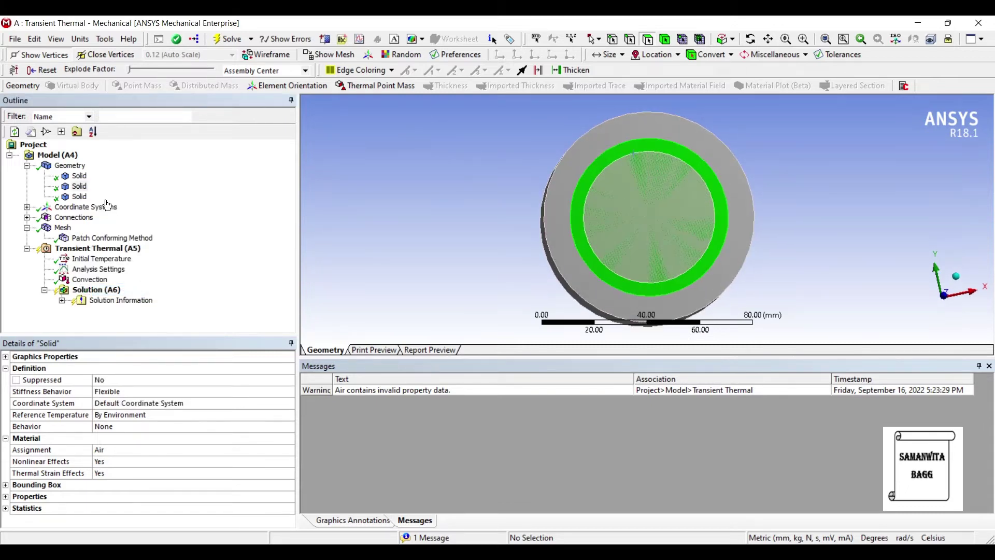
# - Insert a second Convection on the outer ring's outer cylindrical face with a film coefficient of 12 W/mm²·°C
pyautogui.rightClick(102, 270)
pyautogui.press('Right')
pyautogui.press('Down')
pyautogui.press('Down')
pyautogui.press('Down')
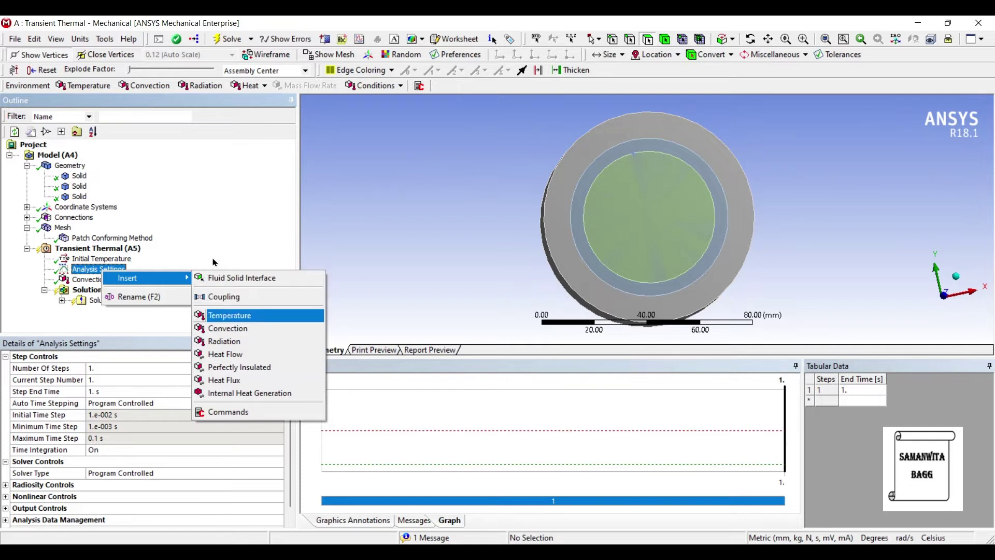
pyautogui.press('Return')
pyautogui.moveTo(462, 191); pyautogui.dragTo(473, 206, button='middle')
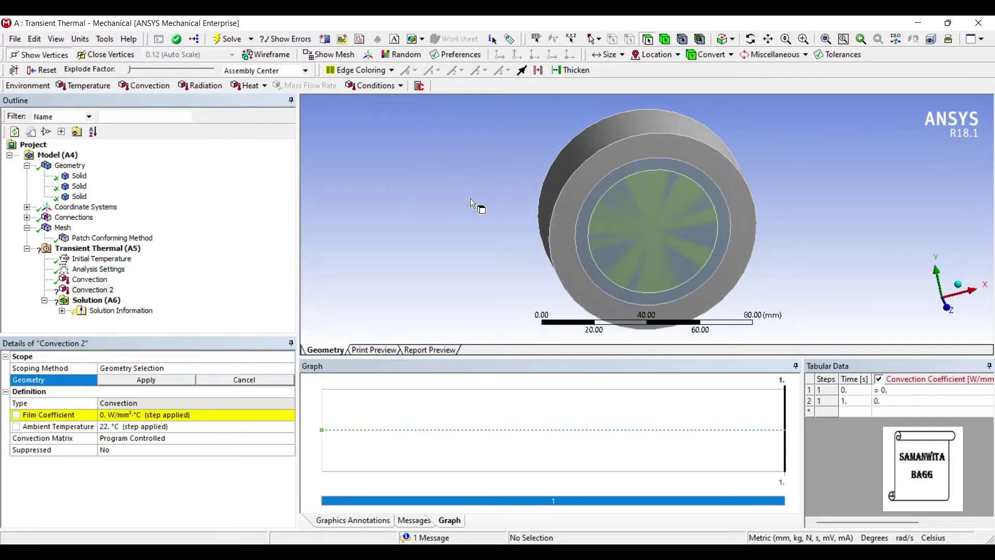
pyautogui.click(579, 152)
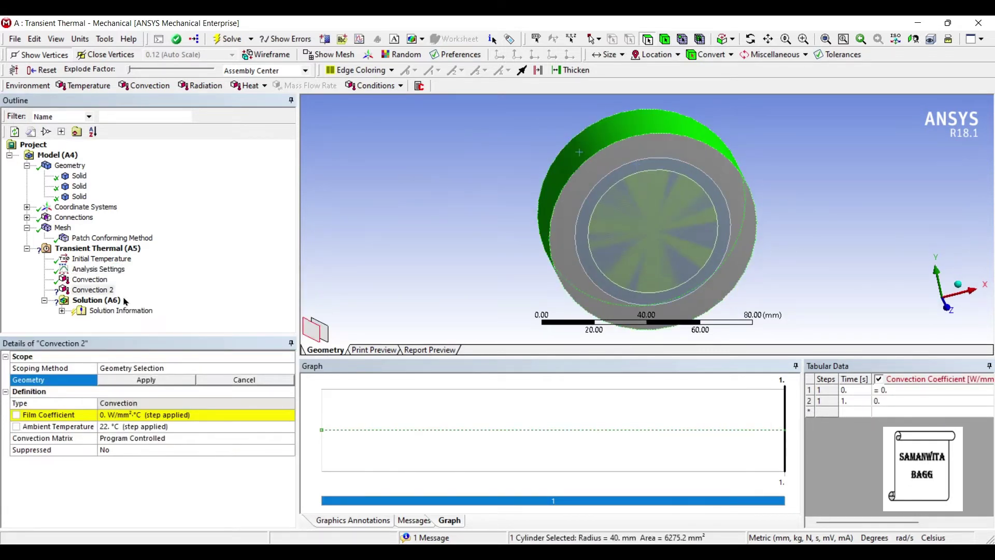
pyautogui.click(143, 380)
pyautogui.click(119, 414)
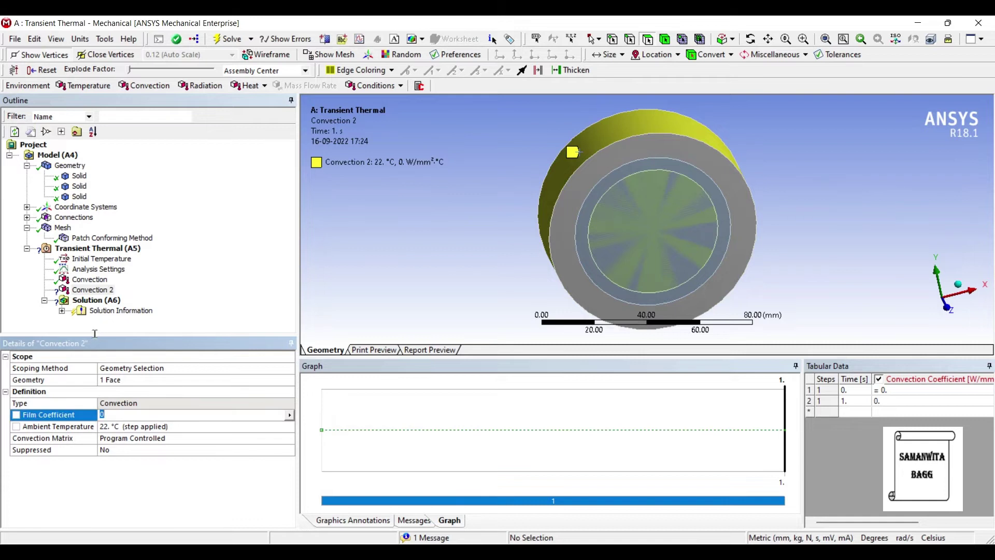
pyautogui.press('Return')
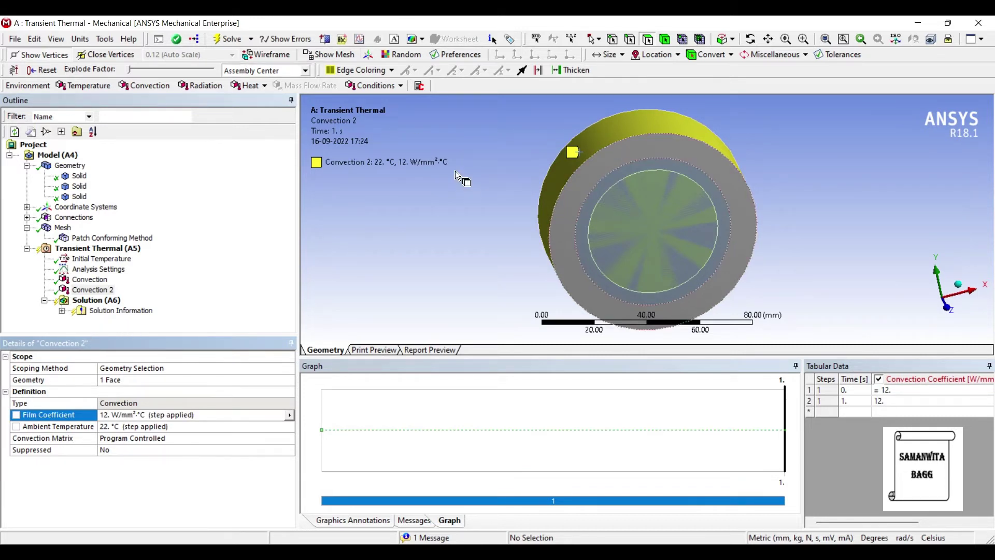
pyautogui.moveTo(489, 175); pyautogui.dragTo(485, 156, button='middle')
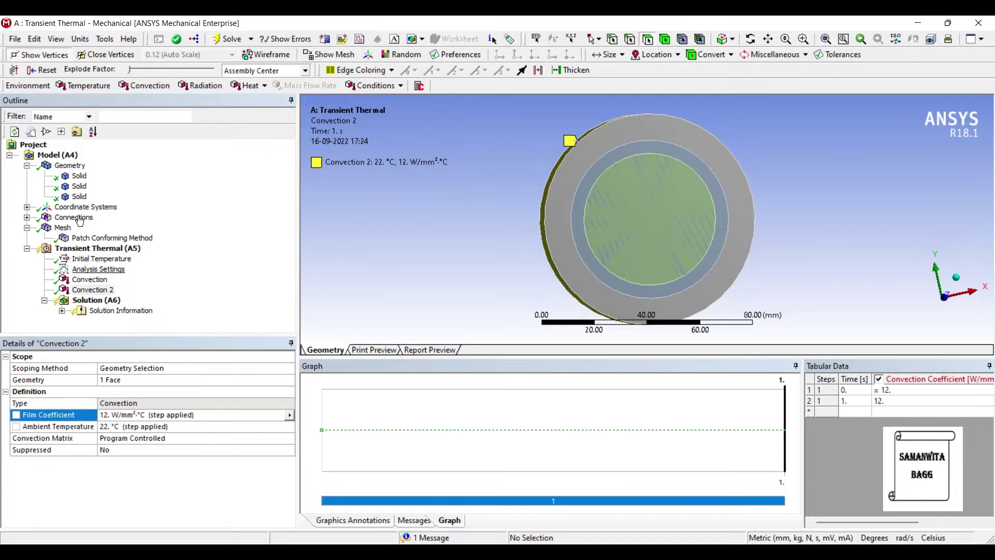
pyautogui.rightClick(99, 269)
pyautogui.moveTo(142, 274)
pyautogui.press('Down')
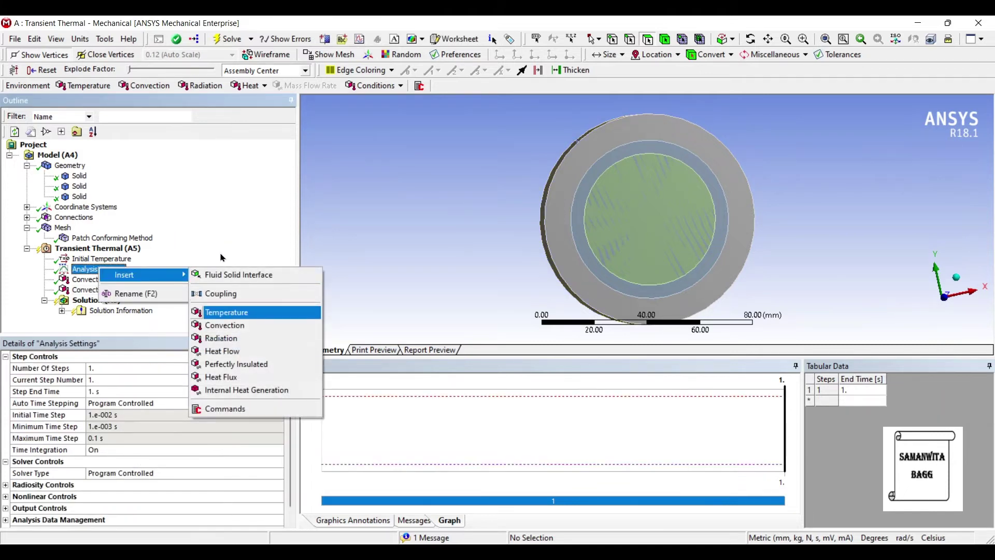
pyautogui.press('Down')
pyautogui.press('Down')
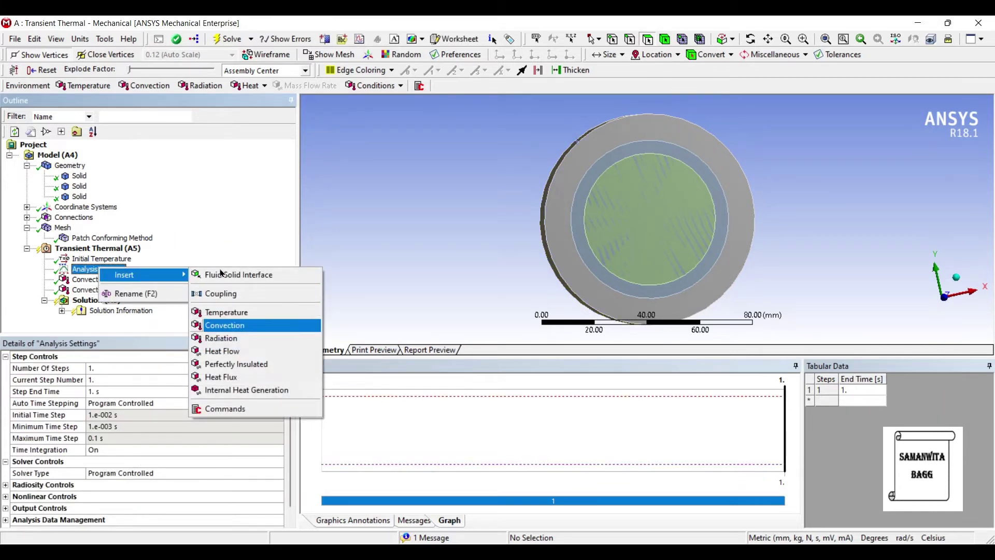
pyautogui.click(293, 189)
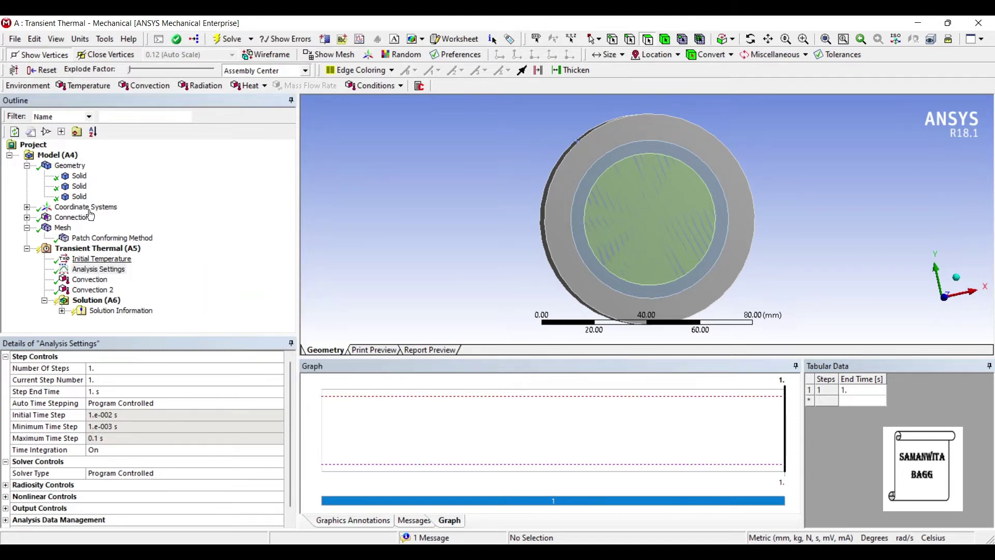
# - Set the uniform initial temperature value to 500 °C
pyautogui.press('Up')
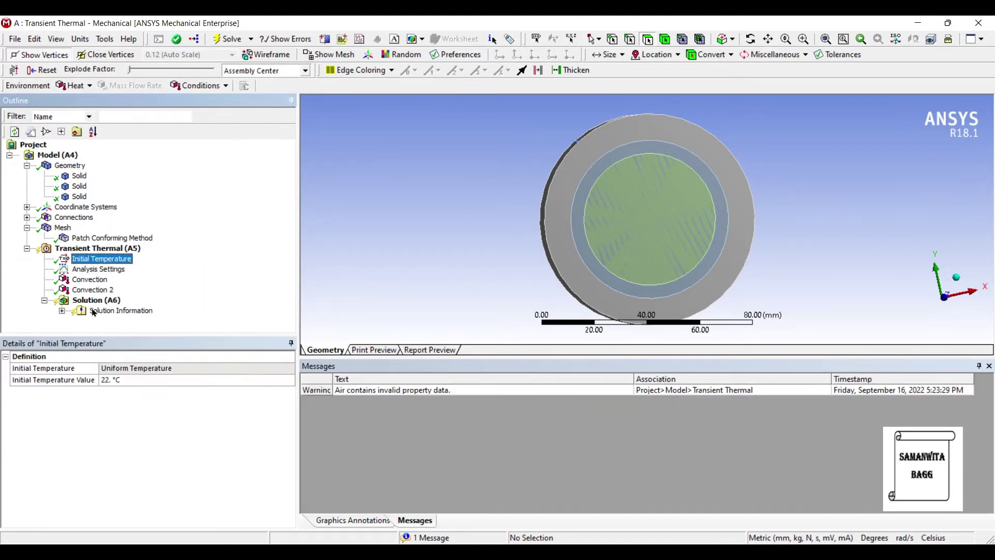
pyautogui.click(115, 380)
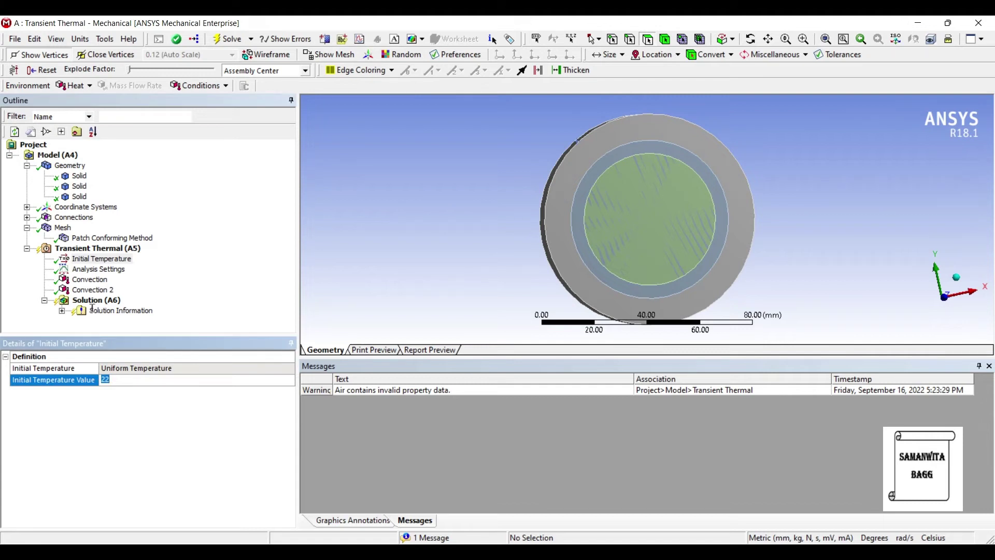
pyautogui.write('500')
pyautogui.press('Return')
# - Set the number of steps in the analysis settings to 15
pyautogui.click(98, 269)
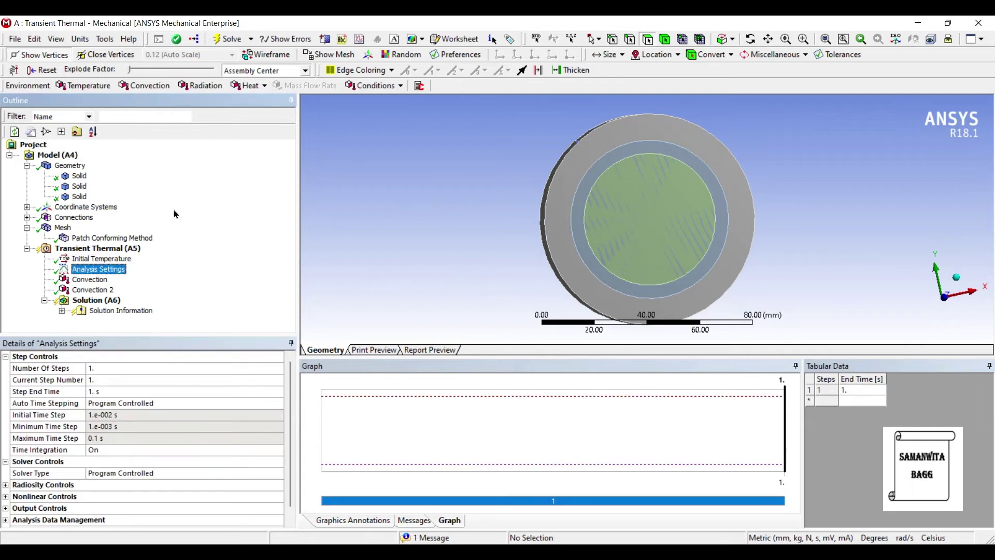
pyautogui.click(98, 368)
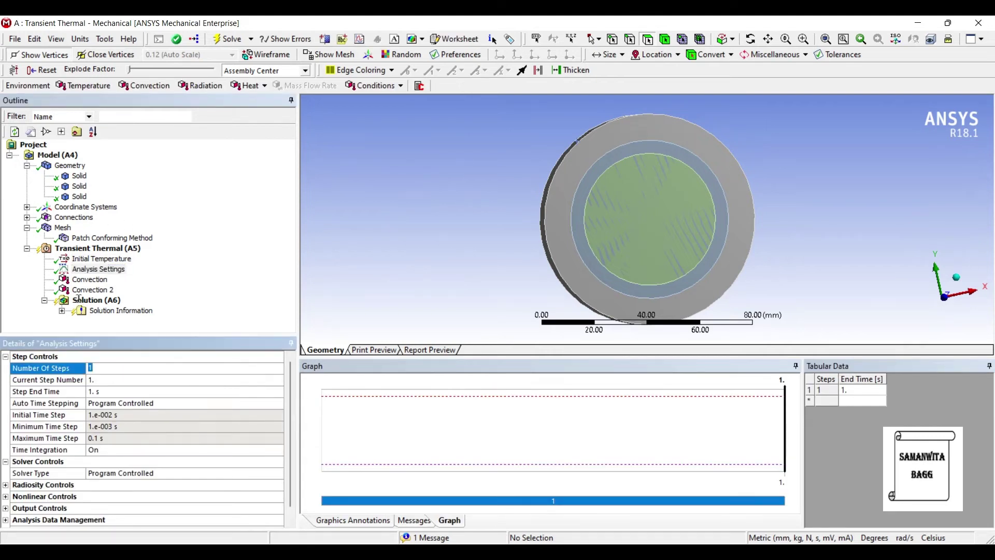
pyautogui.write('15')
pyautogui.press('Return')
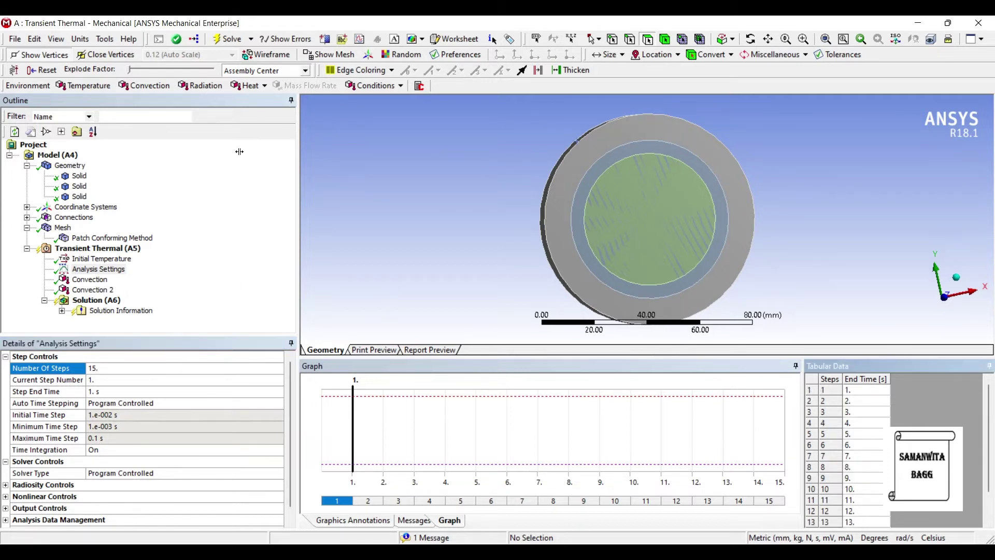
# - Insert a thermal Temperature result for all bodies under the solution
pyautogui.click(104, 300)
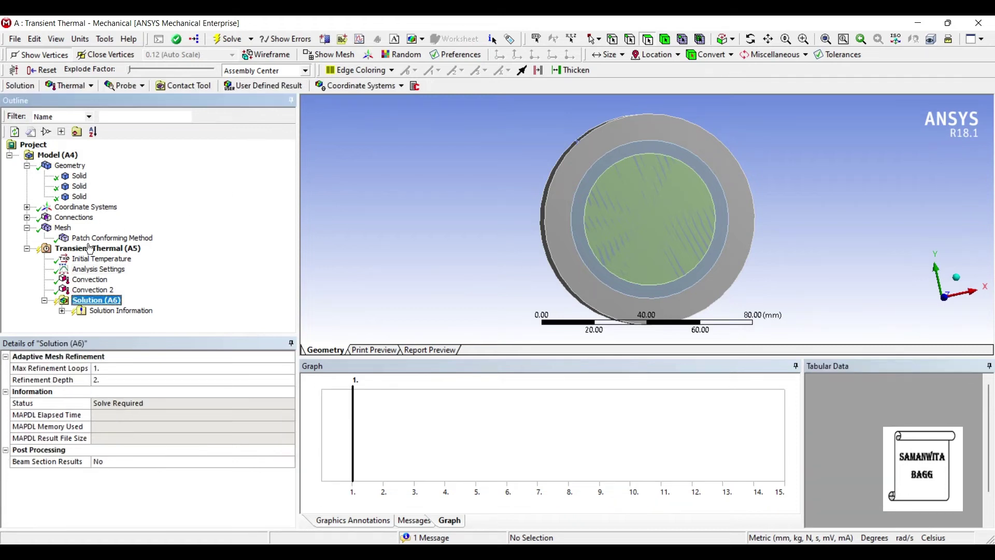
pyautogui.rightClick(111, 300)
pyautogui.moveTo(119, 308)
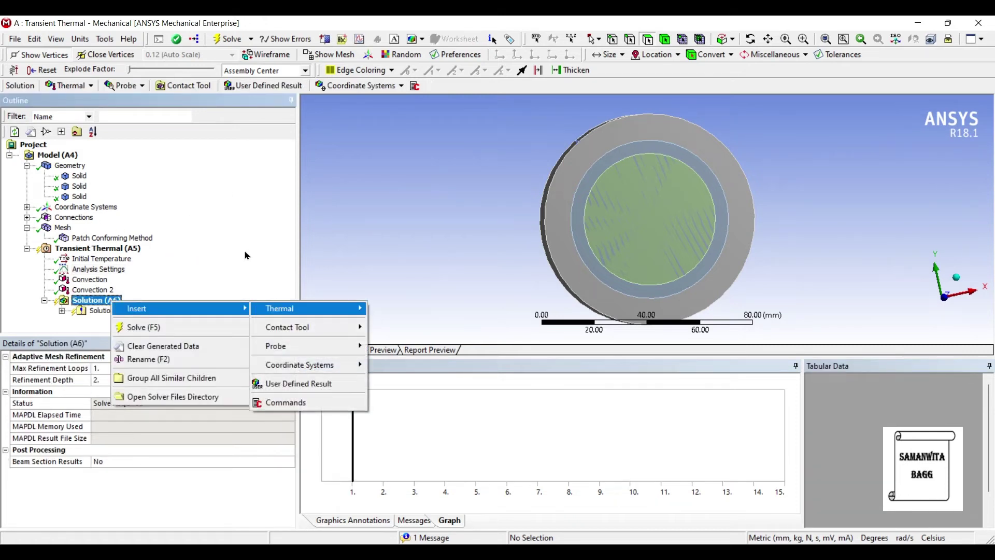
pyautogui.moveTo(269, 309)
pyautogui.press('Right')
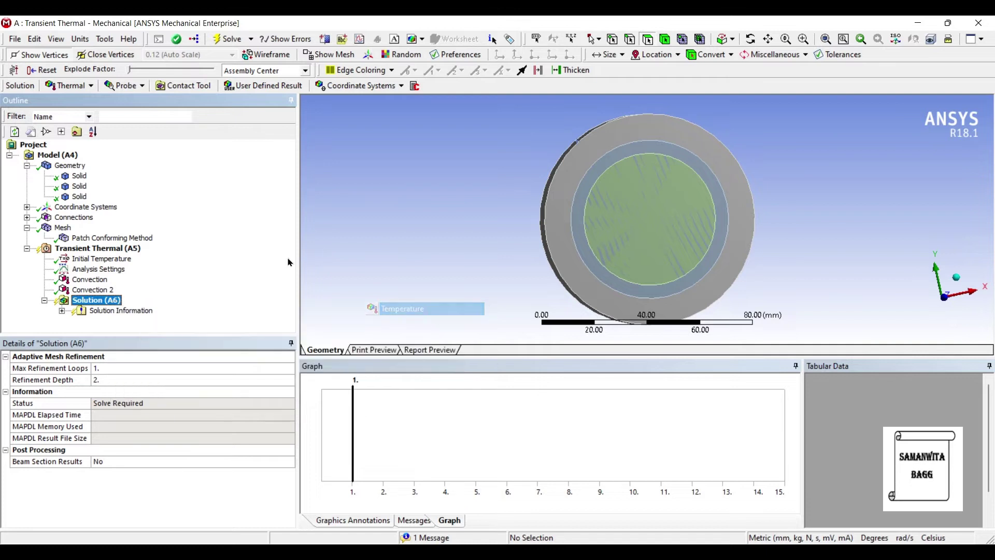
pyautogui.press('Return')
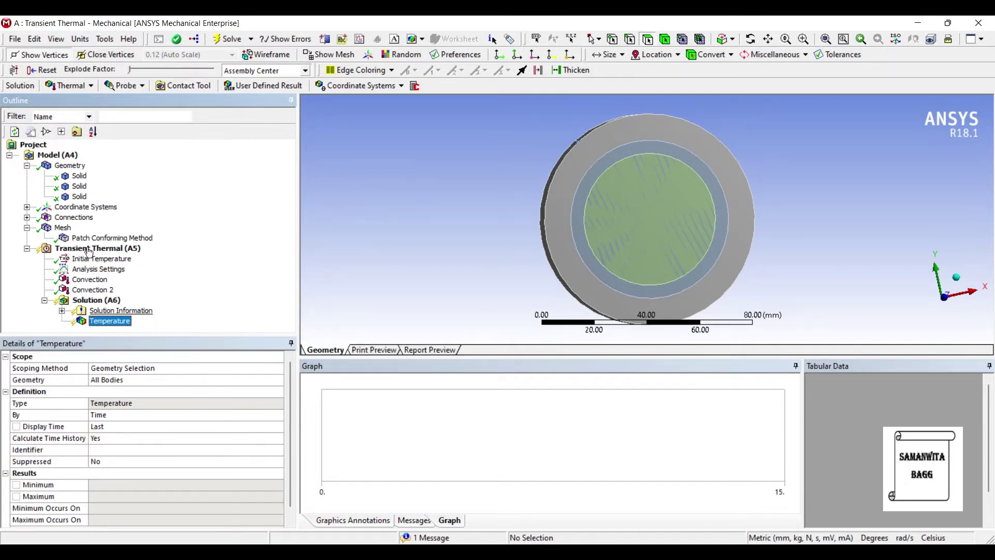
# - Solve the transient thermal analysis and display the temperature result on the model
pyautogui.click(103, 300)
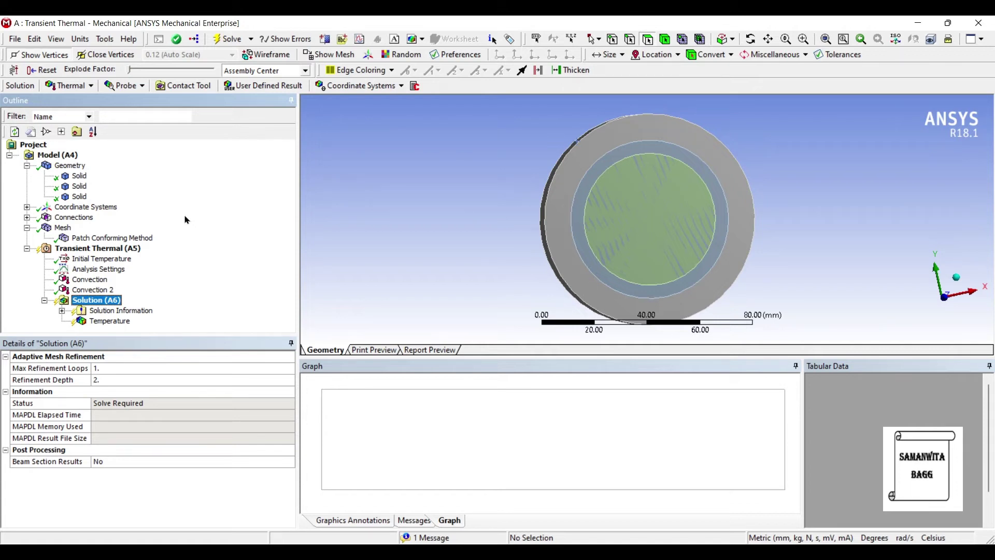
pyautogui.click(228, 39)
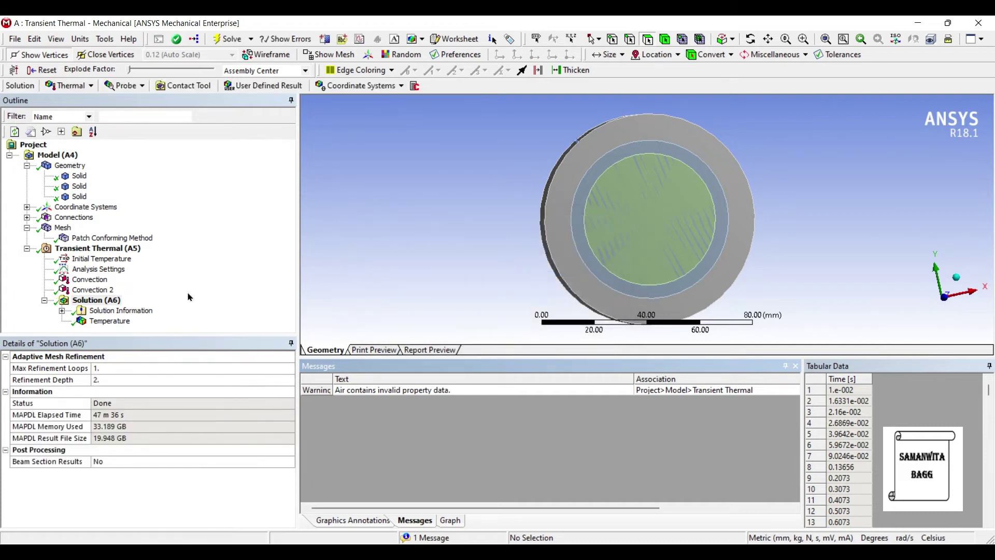
pyautogui.click(110, 321)
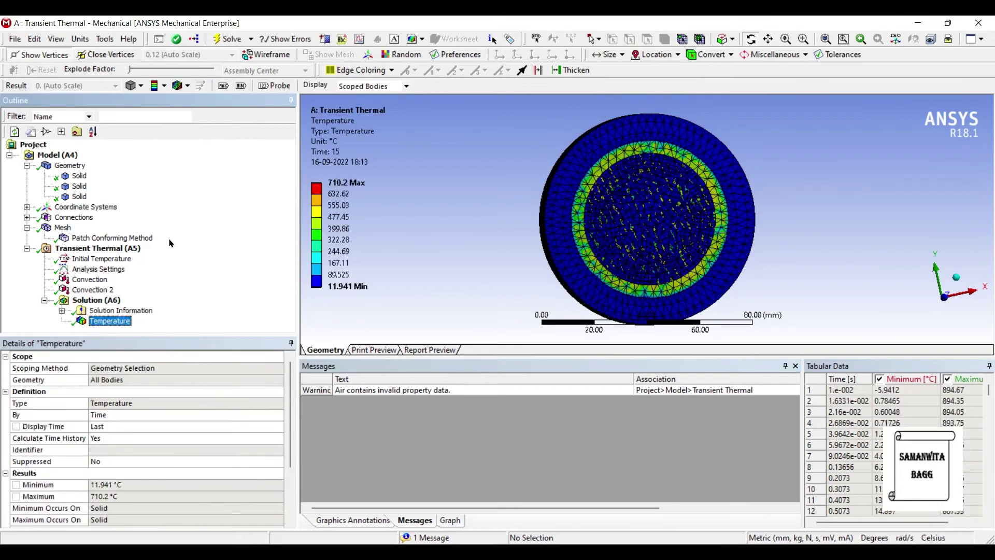
# - Inspect the temperature contours on the ring bodies from several angles and close up
pyautogui.moveTo(451, 196); pyautogui.dragTo(455, 177, button='middle')
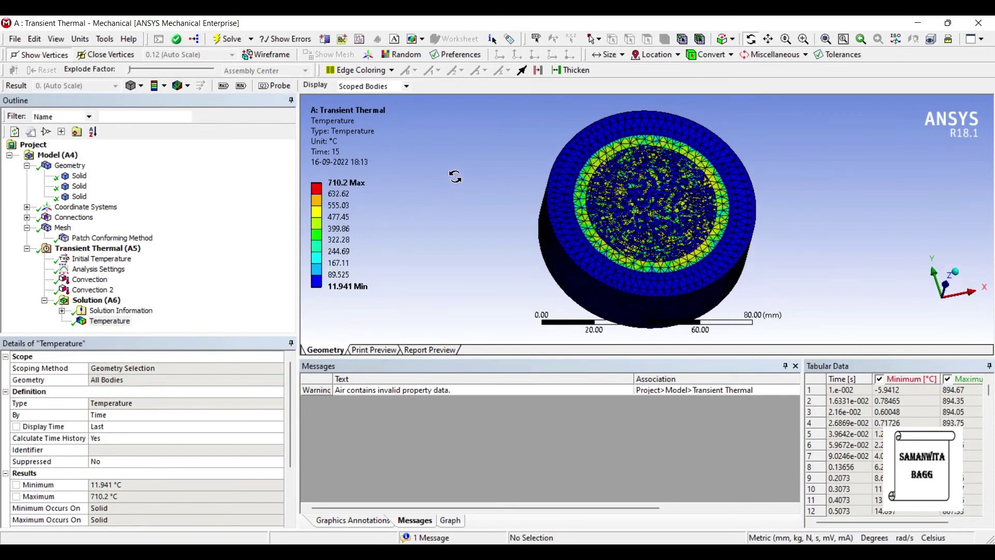
pyautogui.moveTo(544, 176); pyautogui.dragTo(600, 169, button='middle')
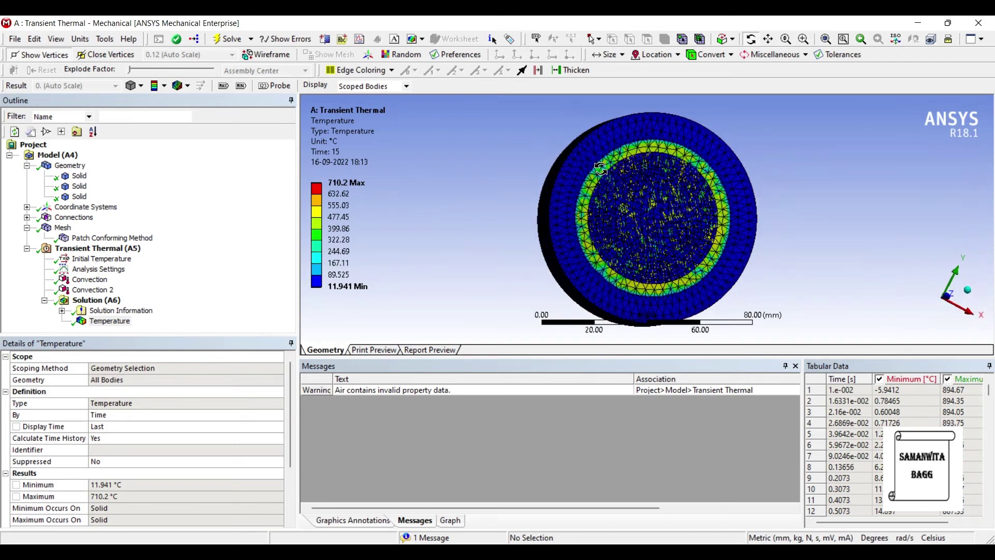
pyautogui.scroll(3, 520, 177)
pyautogui.moveTo(527, 177); pyautogui.dragTo(520, 176)
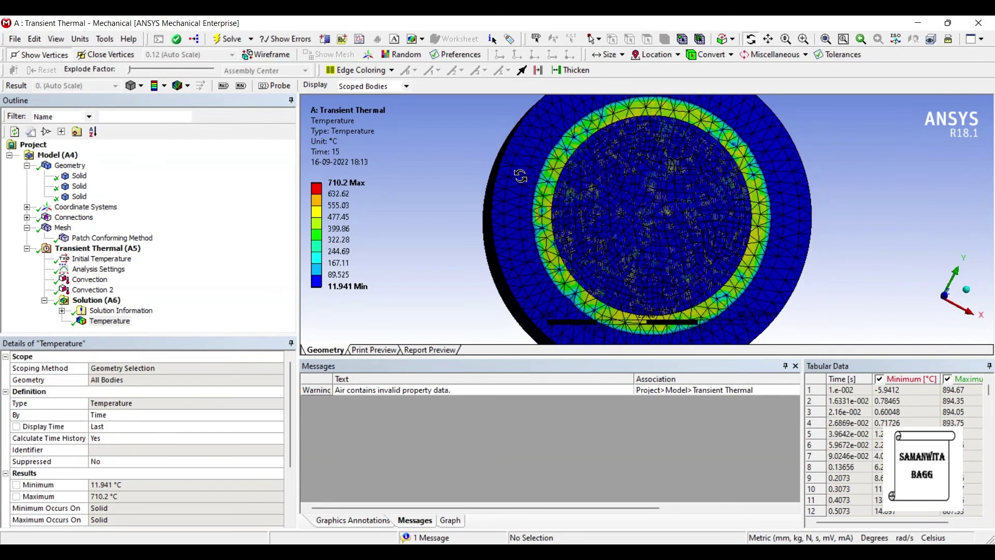
# - Insert a thermal Total Heat Flux result for all bodies under the solution
pyautogui.rightClick(112, 301)
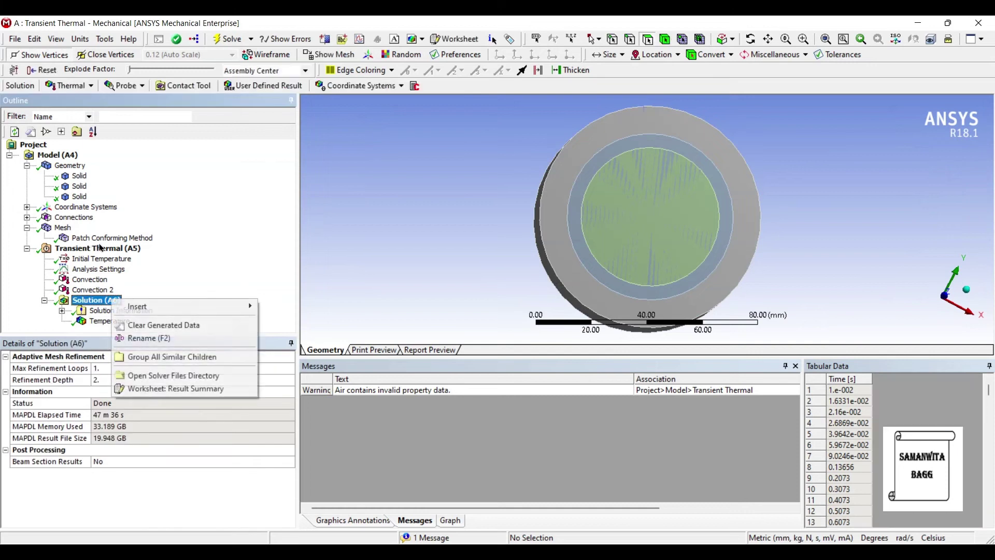
pyautogui.press('Down')
pyautogui.press('Right')
pyautogui.press('Right')
pyautogui.press('Down')
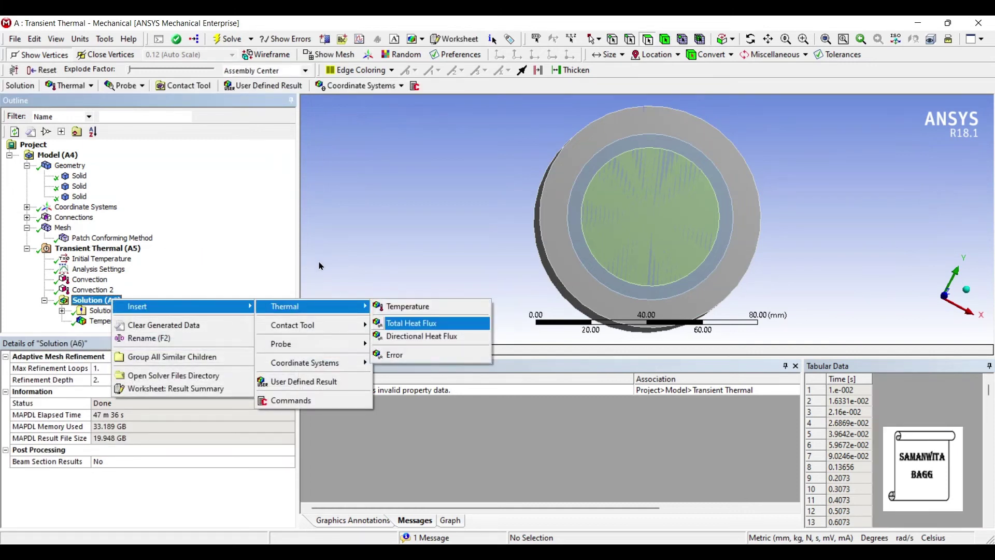
pyautogui.press('Return')
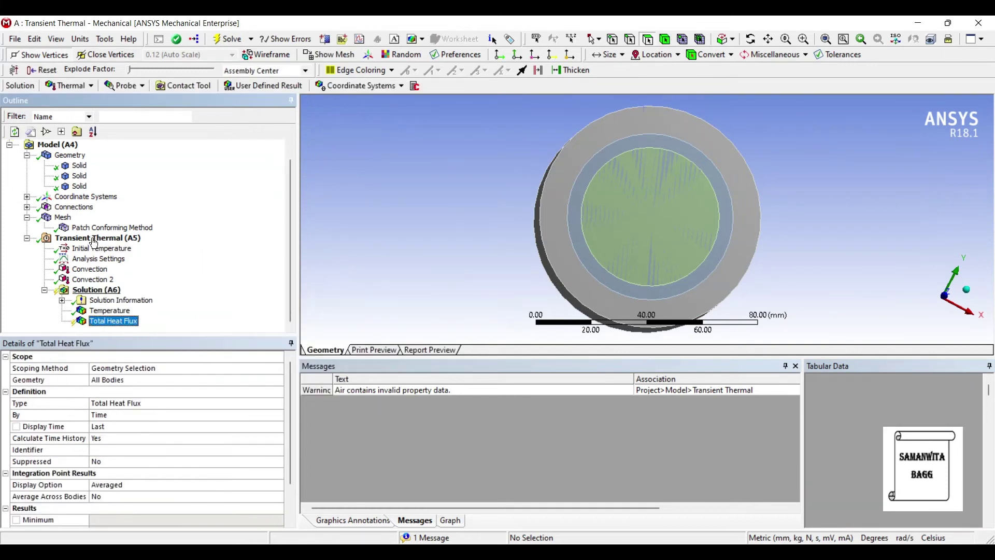
# - Insert a thermal Directional Heat Flux result along the X axis for all bodies under the solution
pyautogui.press('Menu')
pyautogui.press('Right')
pyautogui.press('Right')
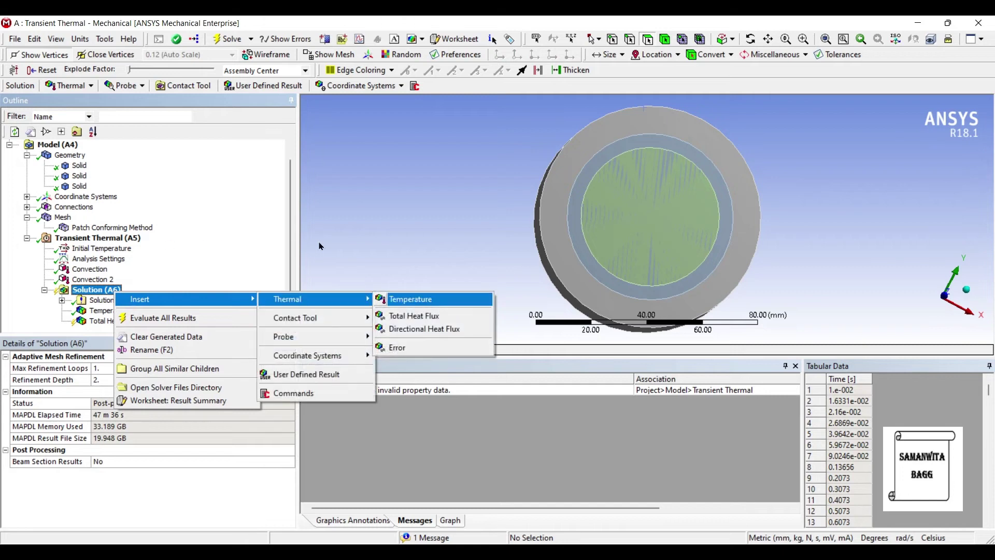
pyautogui.press('Down')
pyautogui.press('Down')
pyautogui.press('Return')
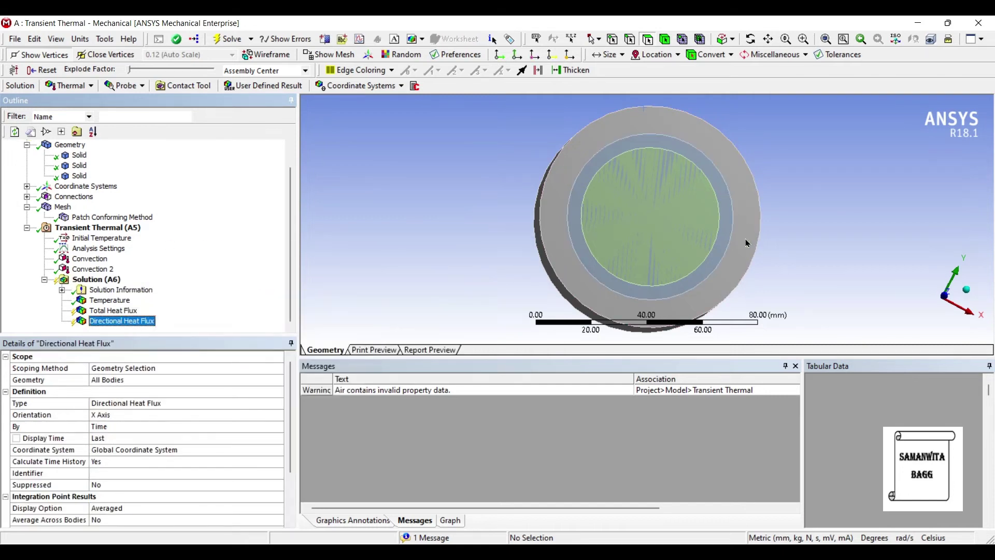
# - Evaluate the newly added total and directional heat flux results of the solution
pyautogui.moveTo(536, 215); pyautogui.dragTo(509, 199)
pyautogui.moveTo(510, 210); pyautogui.dragTo(513, 195, button='middle')
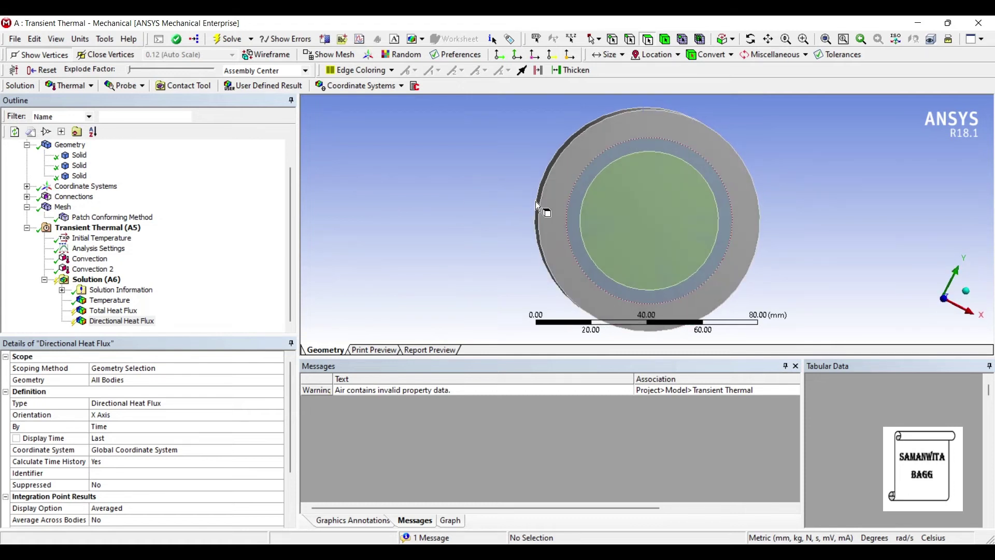
pyautogui.click(96, 280)
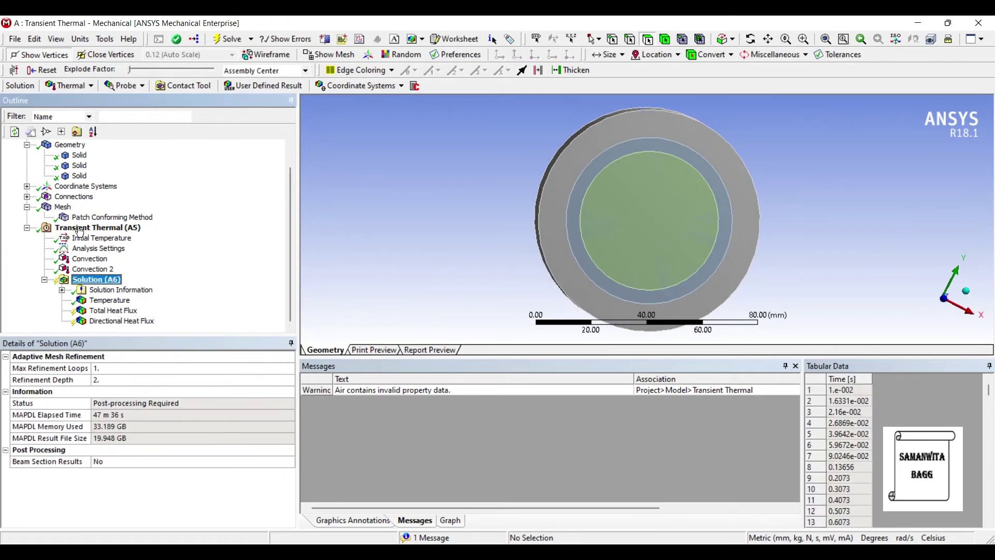
pyautogui.click(184, 40)
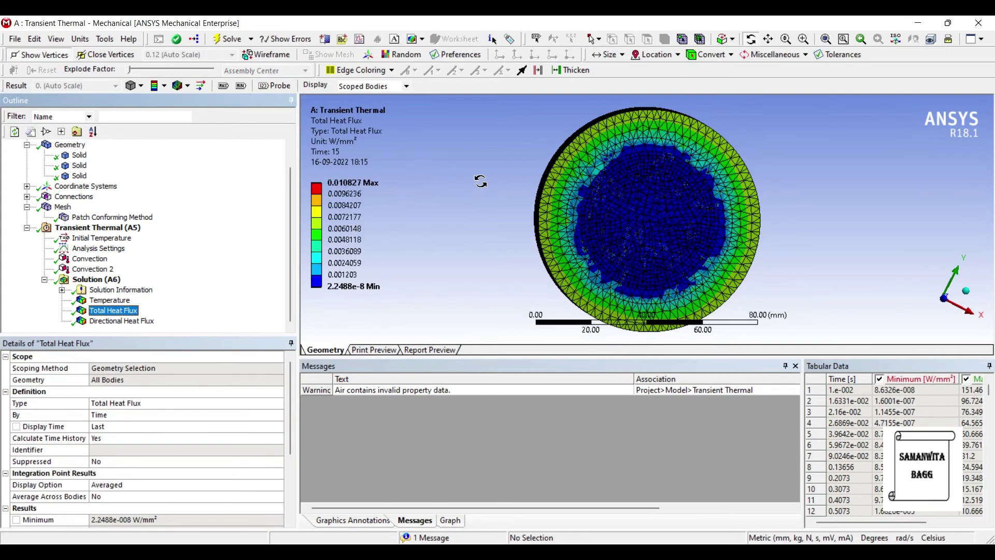
# - Hide the minimum curve in the total heat flux graph, and review the temperature result's time graph and tabular data
pyautogui.moveTo(480, 181); pyautogui.dragTo(530, 180)
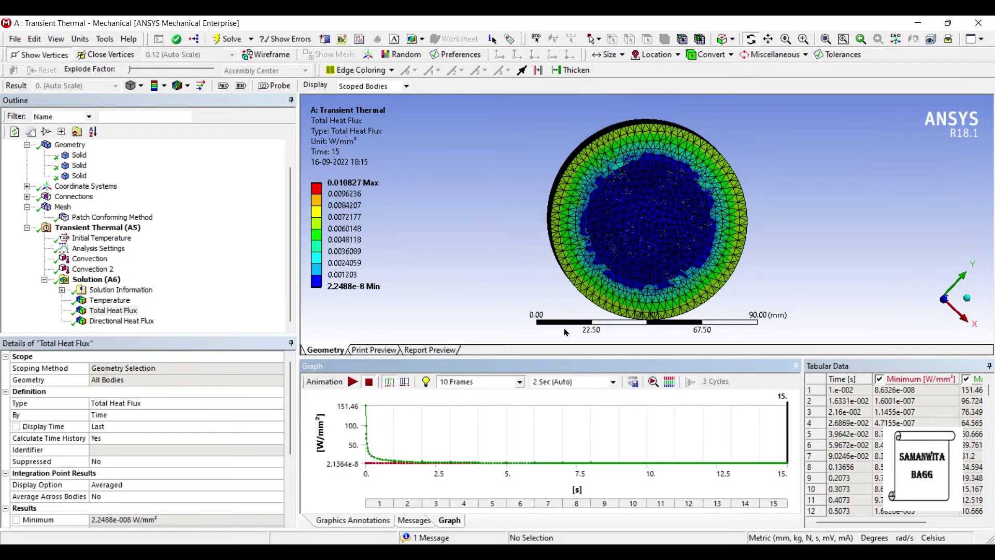
pyautogui.click(879, 379)
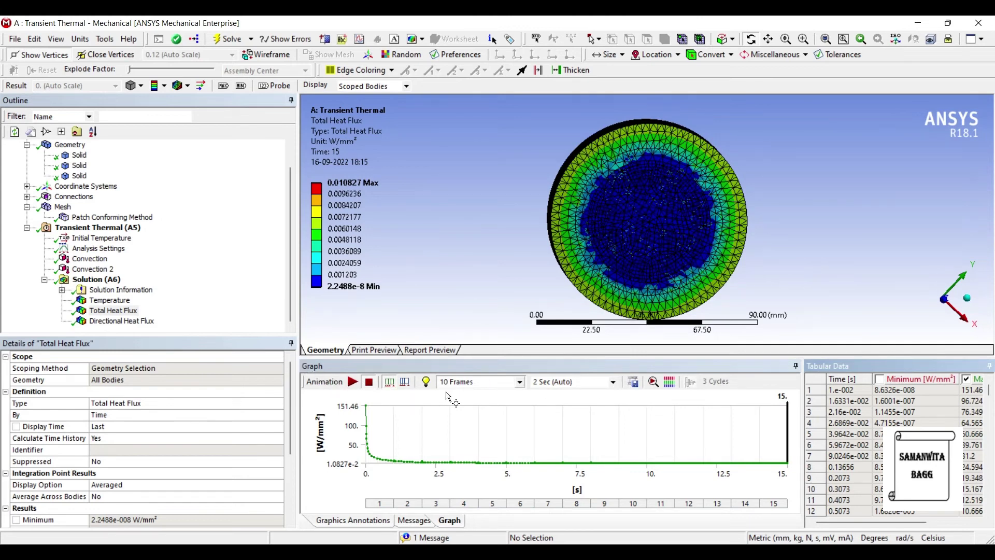
pyautogui.click(124, 300)
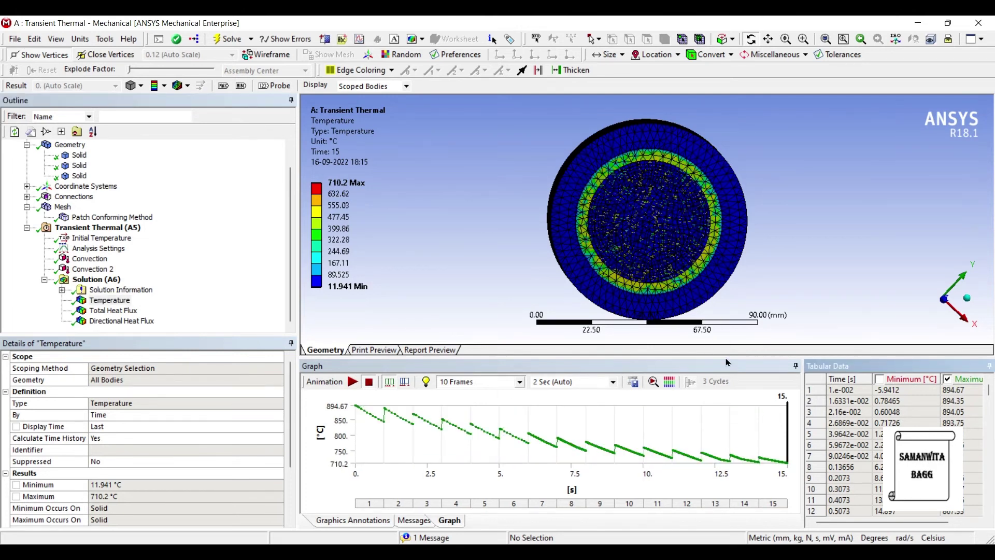
pyautogui.scroll(-10, 726, 328)
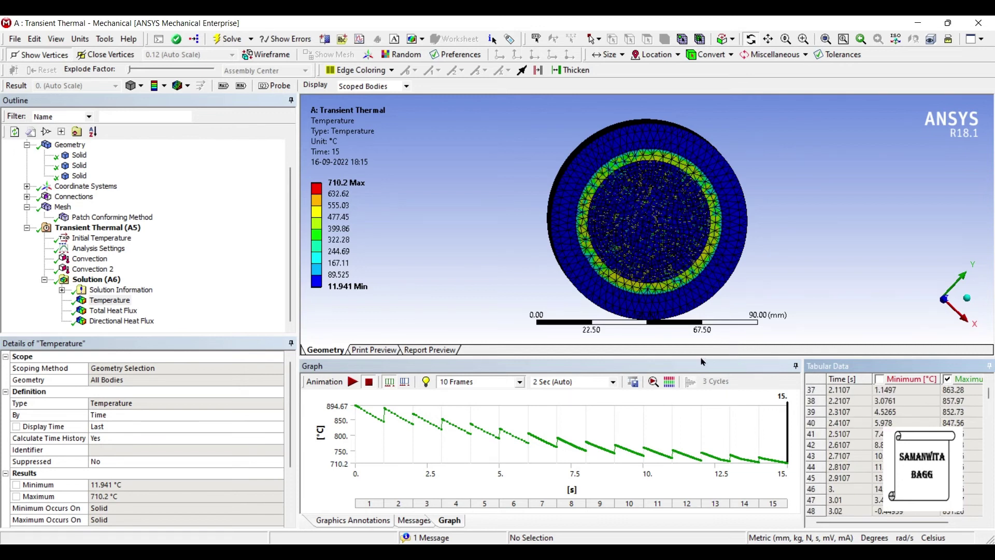
# - Display the X-axis directional heat flux result and examine its contours on the model
pyautogui.click(120, 321)
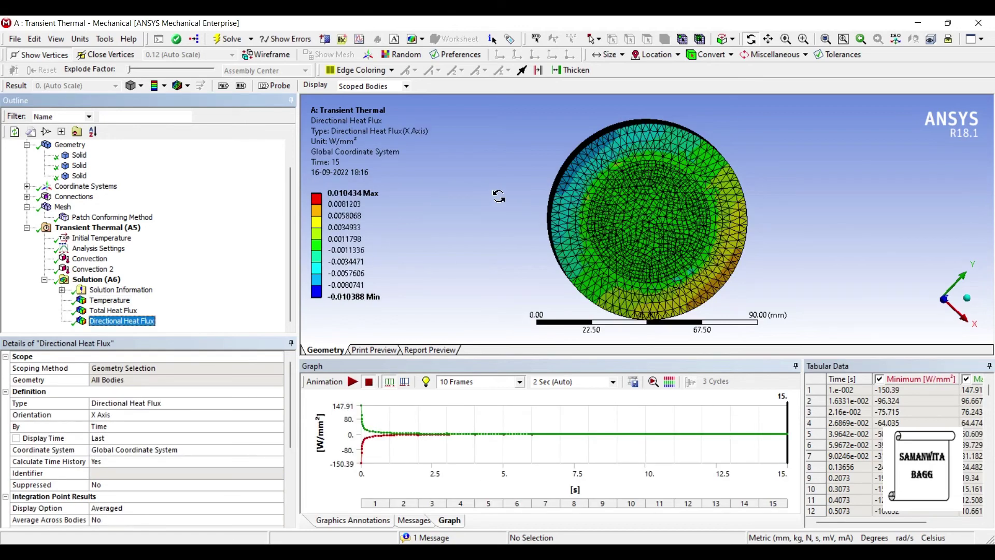
pyautogui.moveTo(498, 200)
pyautogui.mouseDown(button='middle')
pyautogui.moveTo(466, 163)
pyautogui.moveTo(497, 197)
pyautogui.mouseUp(button='middle')
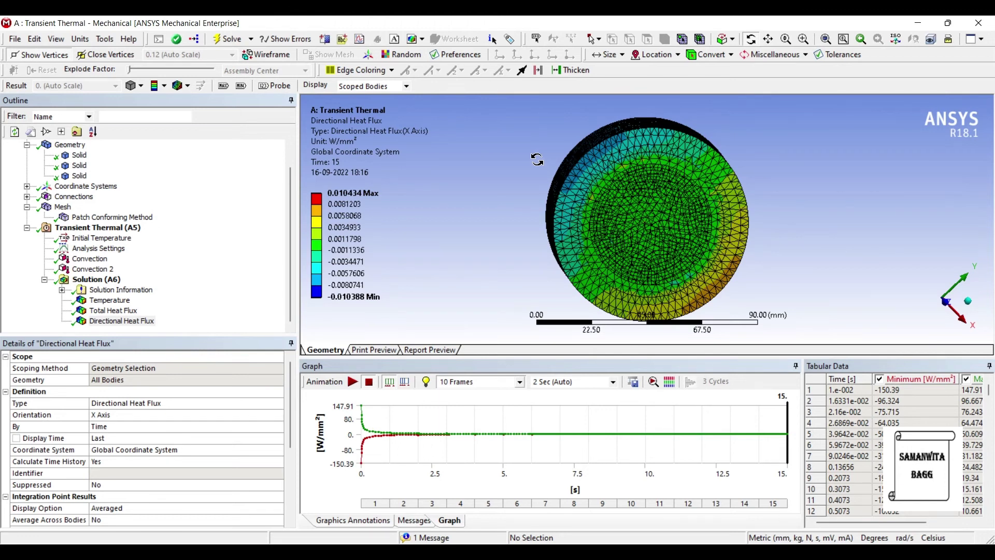
pyautogui.click(512, 188)
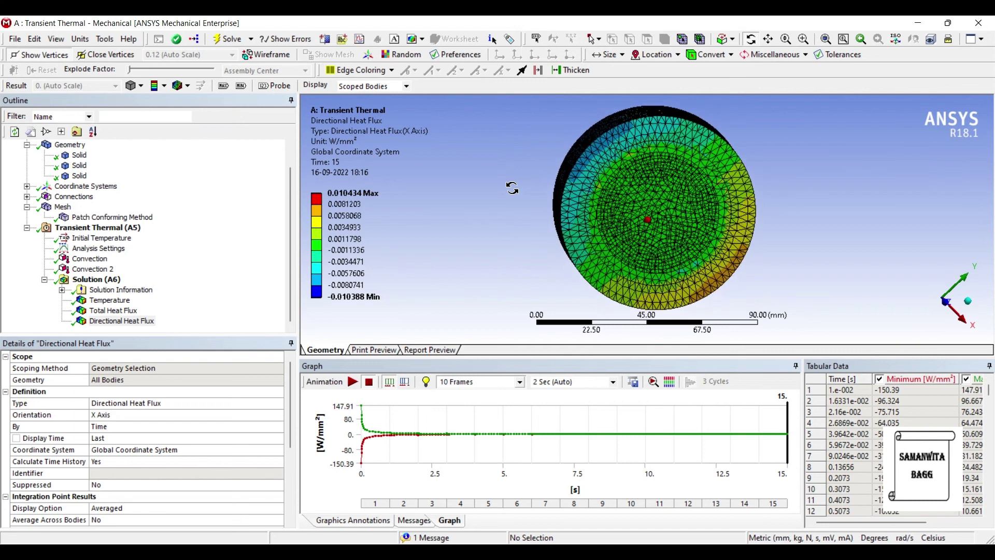